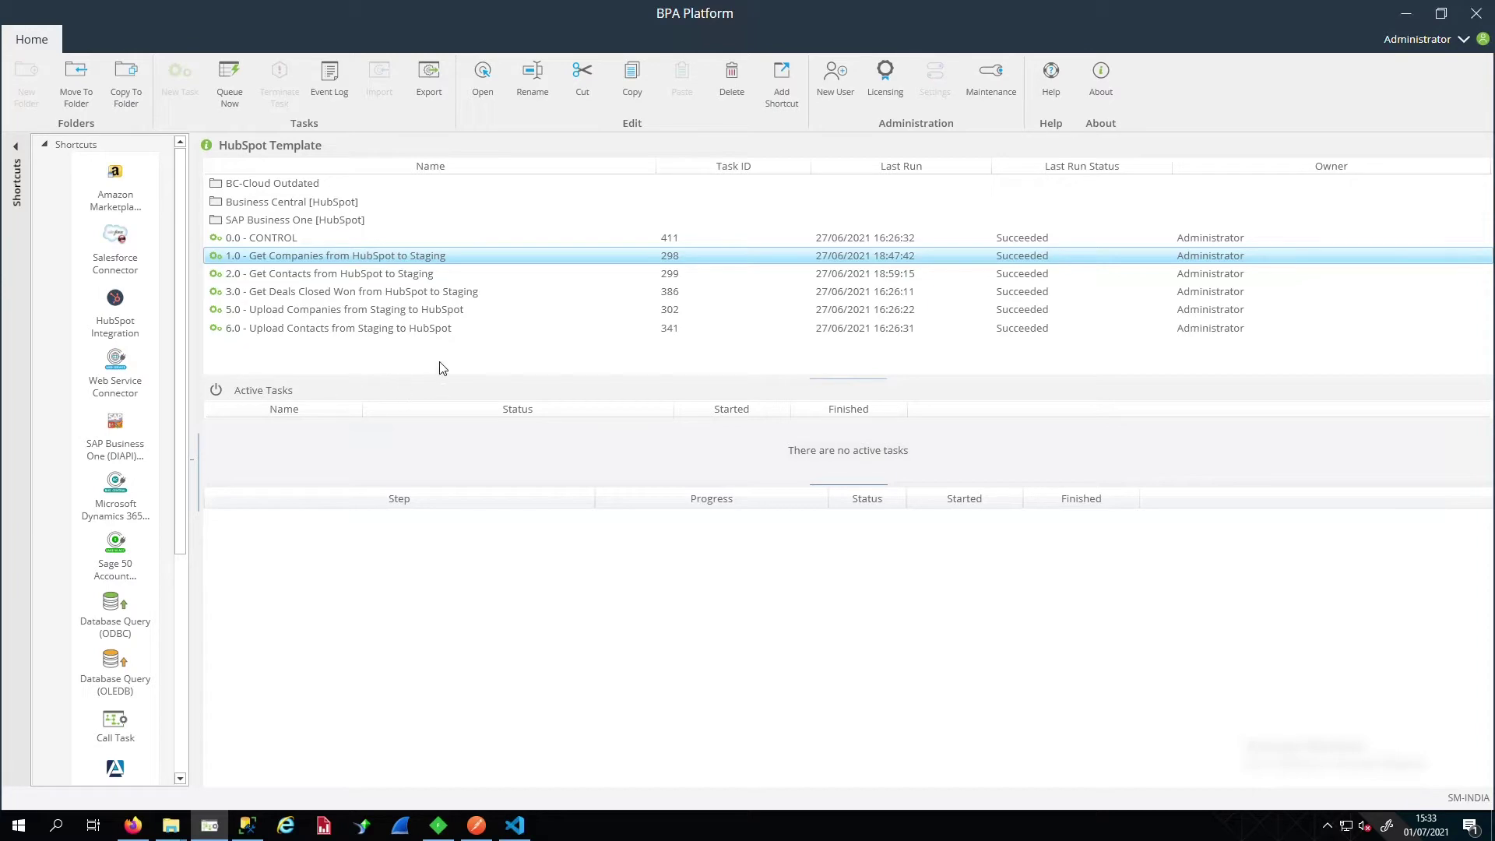
# - Switch to SQL Server Management Studio and examine the name and status of the Template Test Company row in the staging results
pyautogui.click(249, 827)
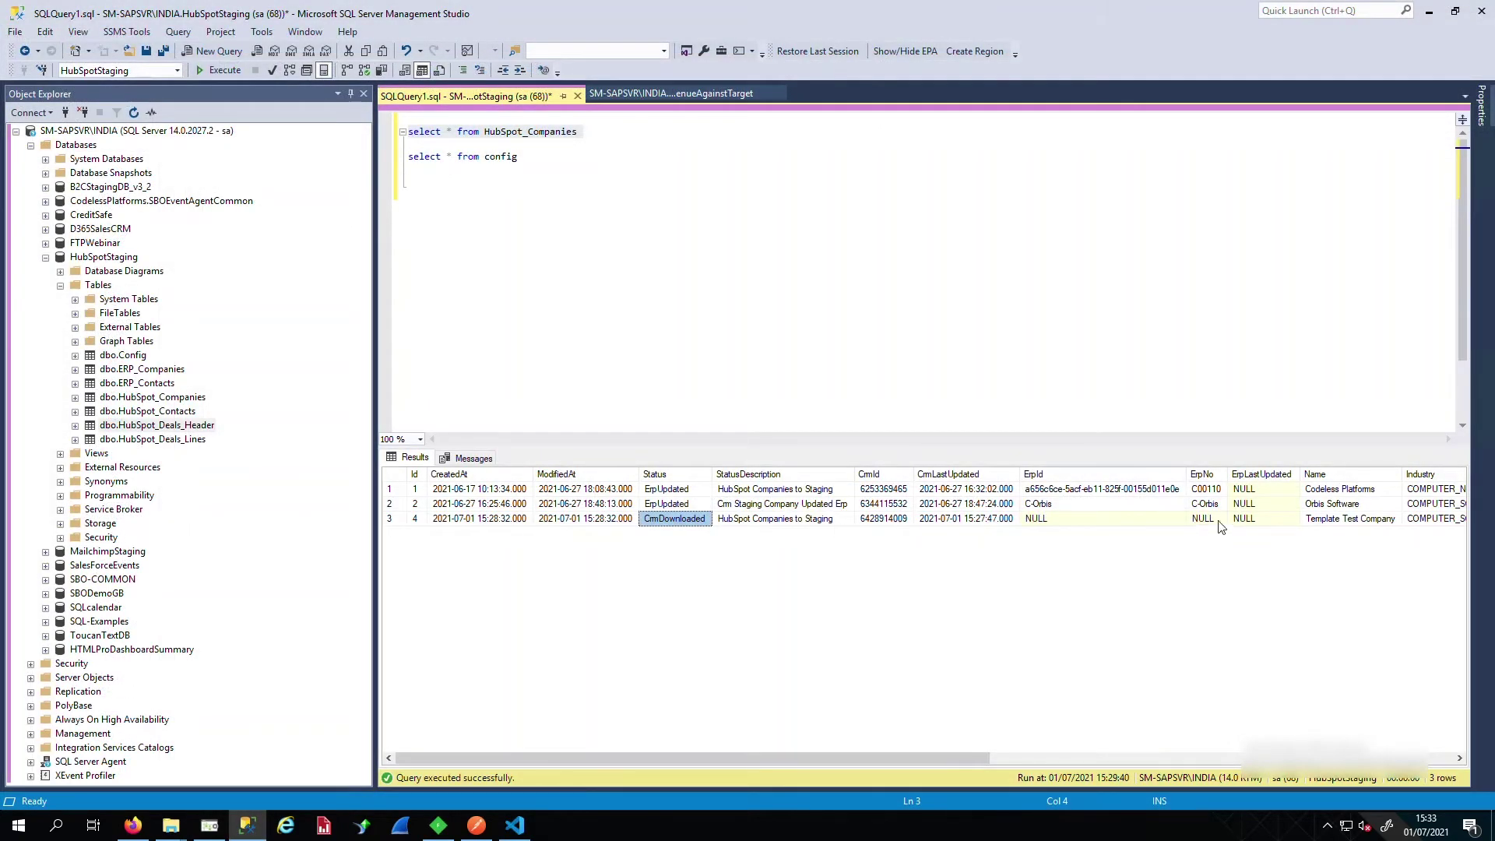
pyautogui.click(1373, 527)
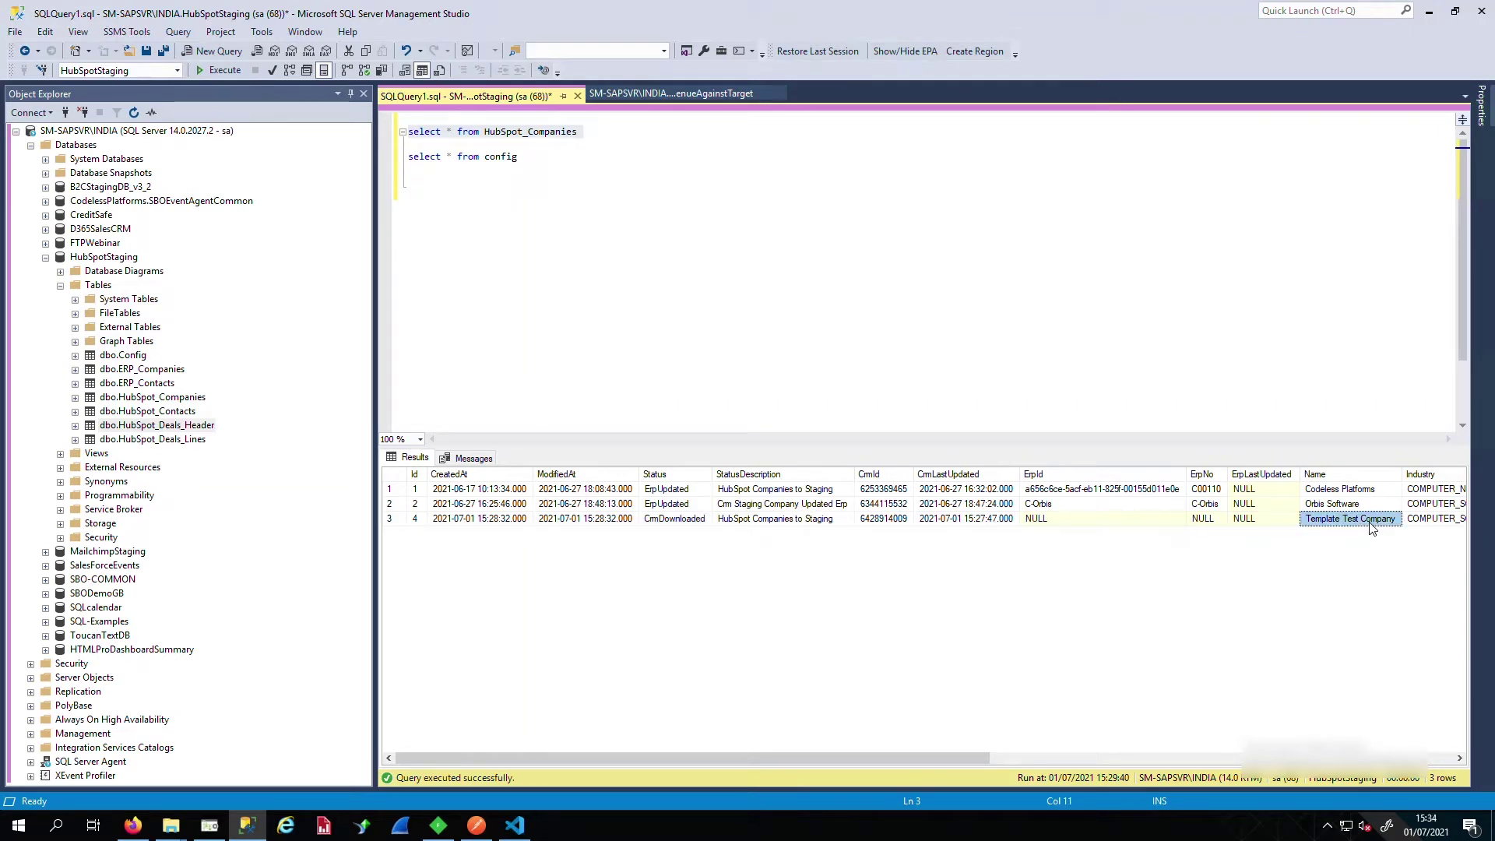
pyautogui.click(676, 526)
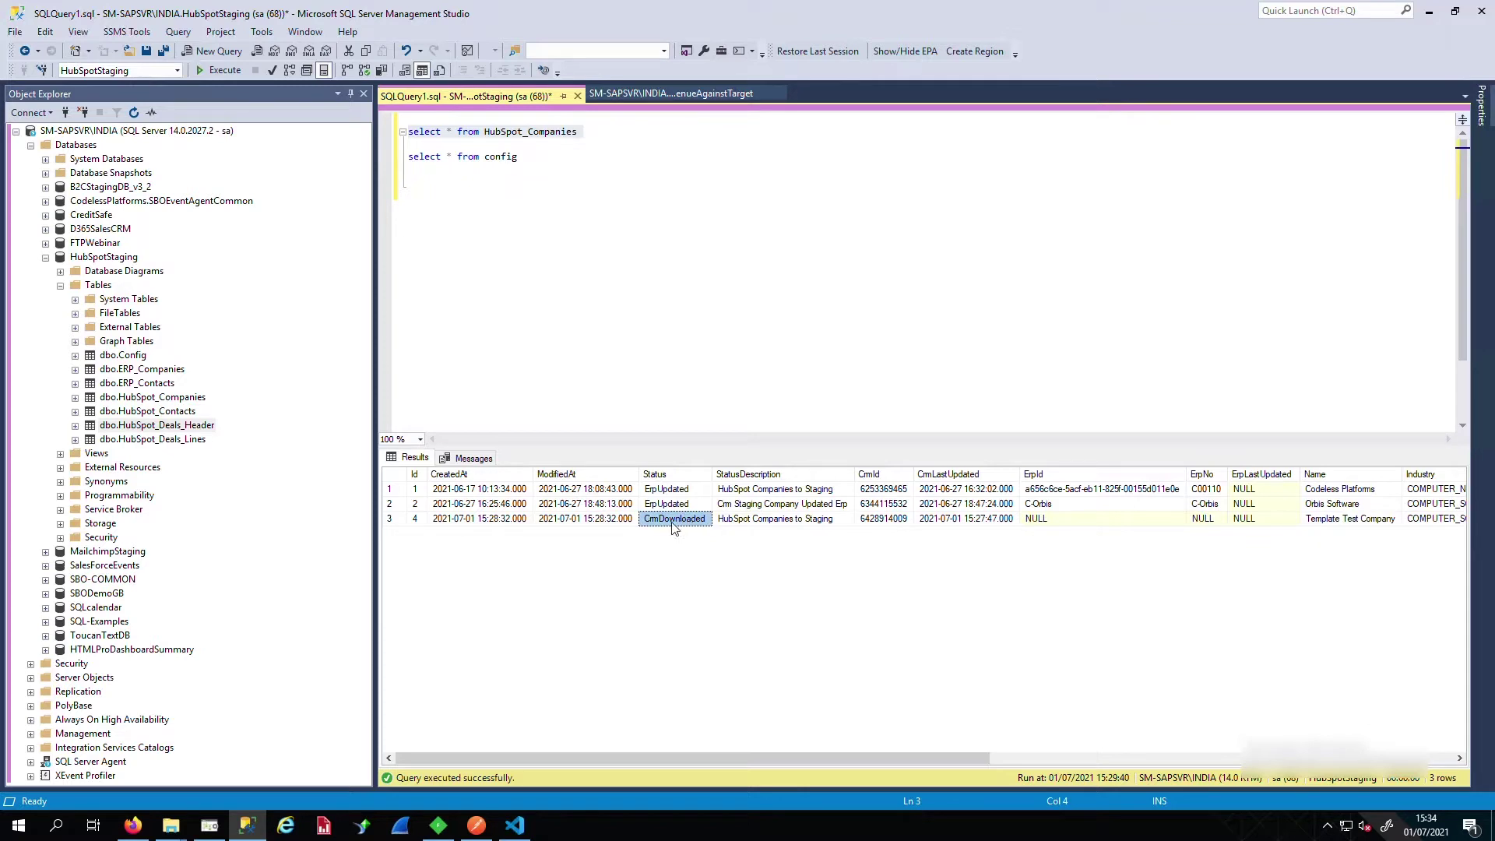
# - Switch to BPA Platform and open the Business Central [HubSpot] task folder
pyautogui.click(209, 826)
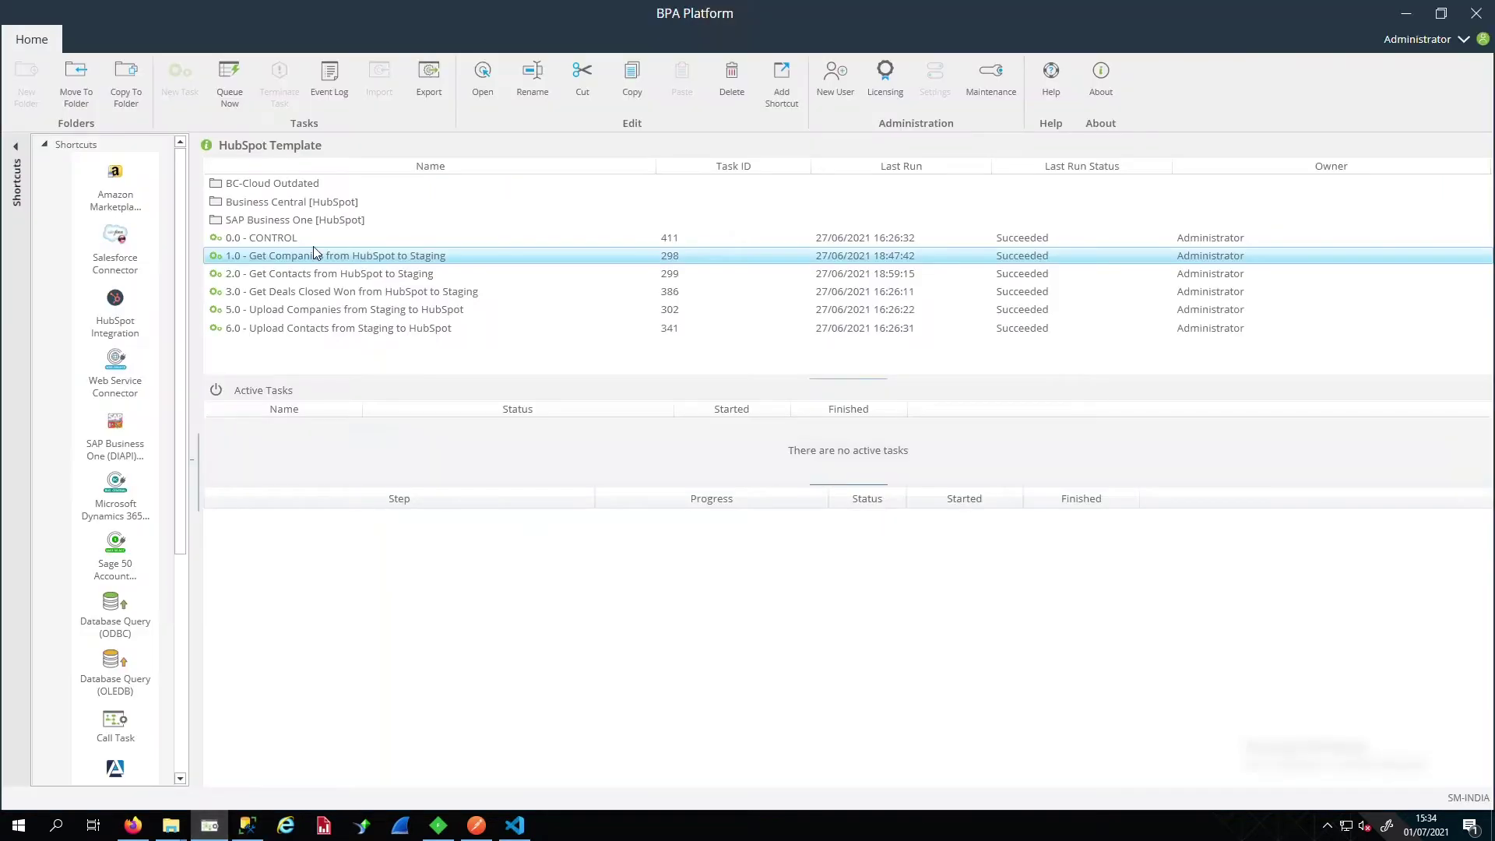
pyautogui.doubleClick(312, 204)
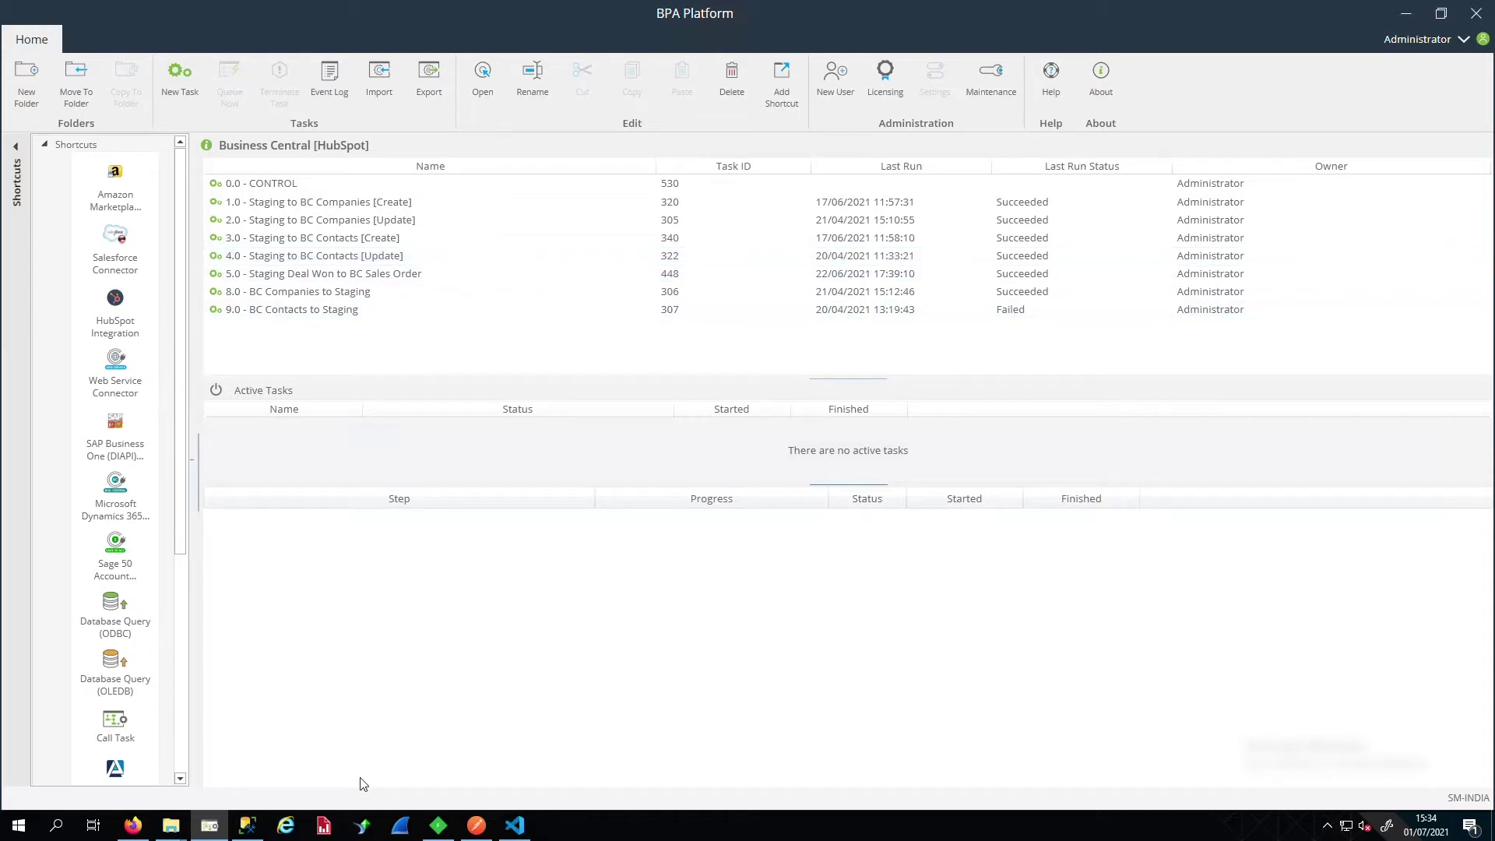
# - Switch to Firefox and compare the HubSpot companies list with the Business Central customers list
pyautogui.click(135, 827)
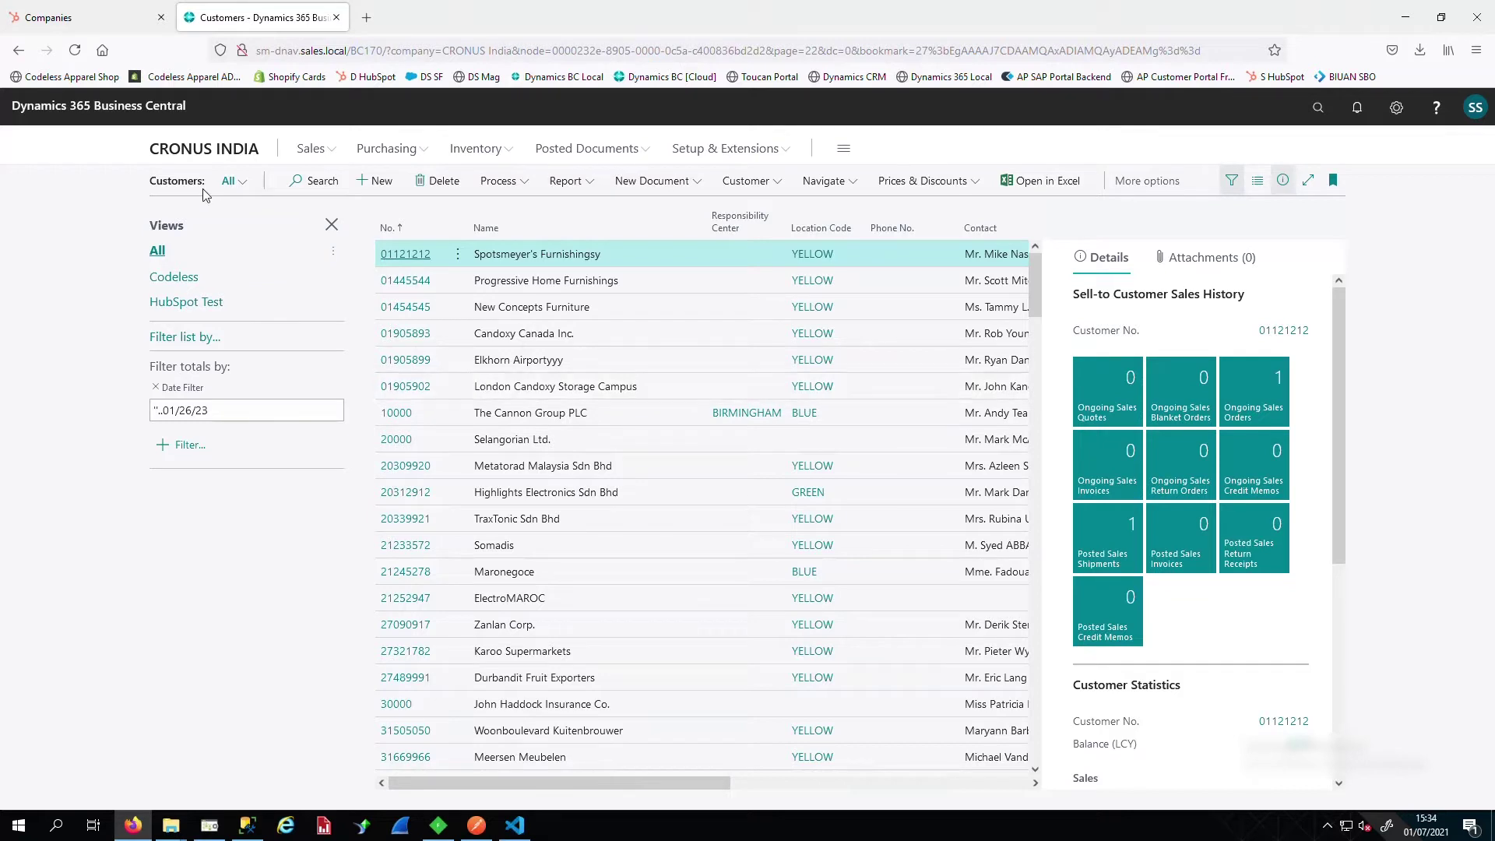
pyautogui.click(98, 19)
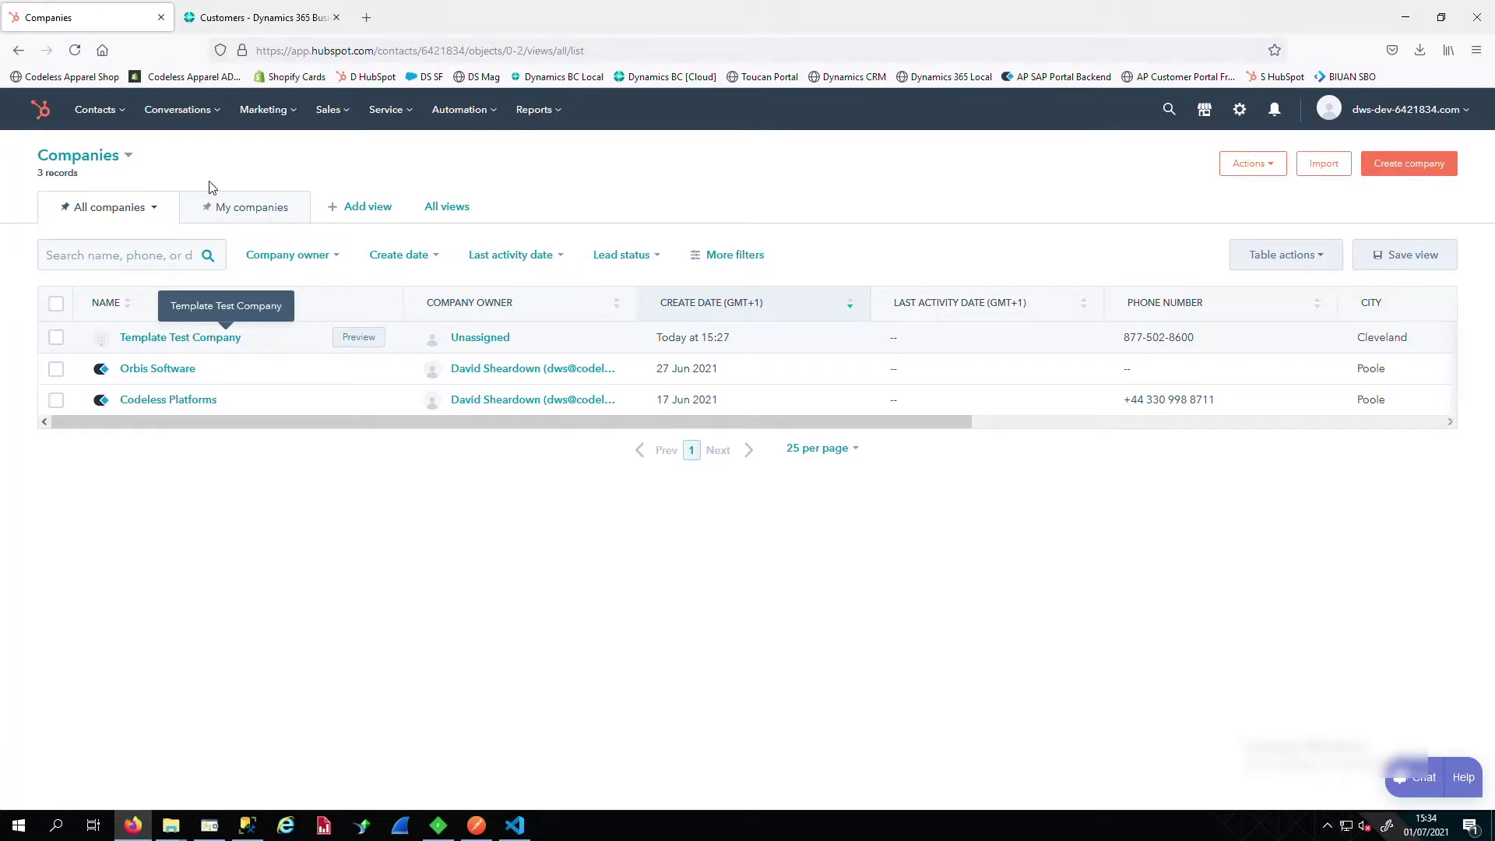
pyautogui.click(292, 18)
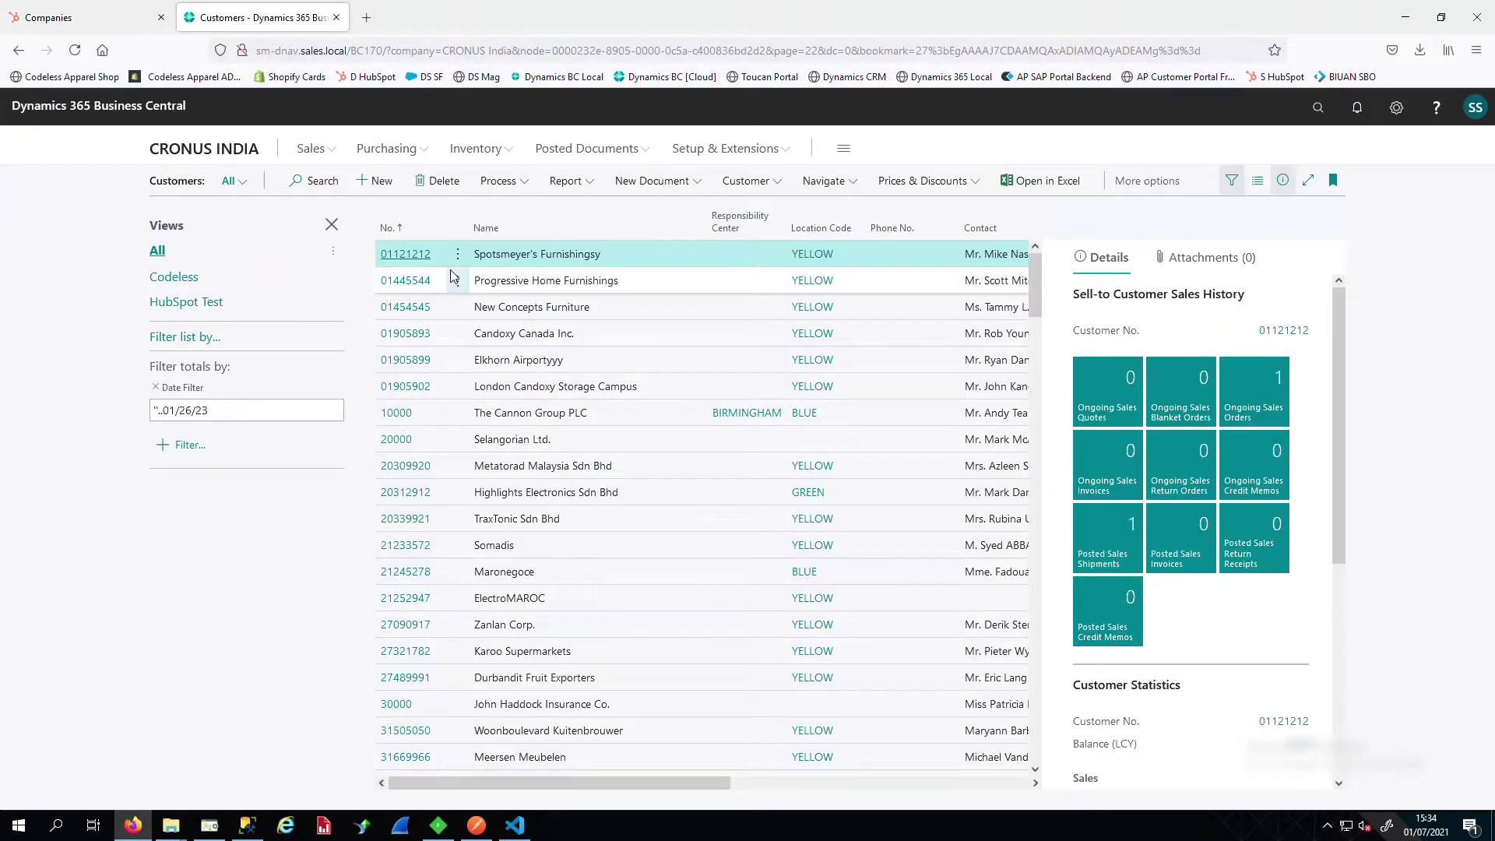
# - Switch to BPA Platform and run the task 1.0 - Staging to BC Companies [Create]
pyautogui.click(211, 827)
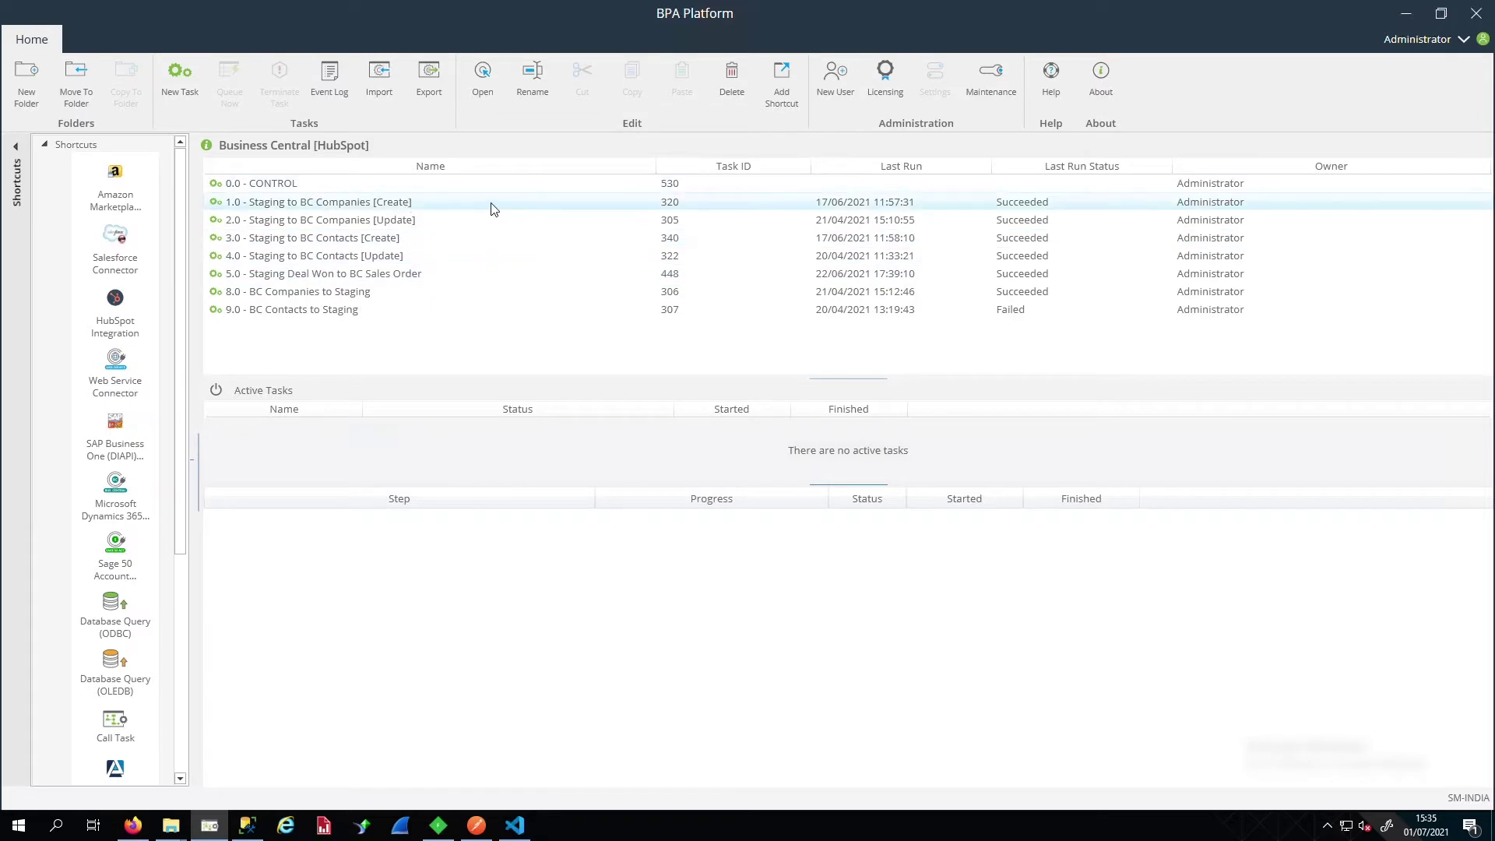
pyautogui.click(356, 208)
pyautogui.rightClick(357, 209)
pyautogui.press('Escape')
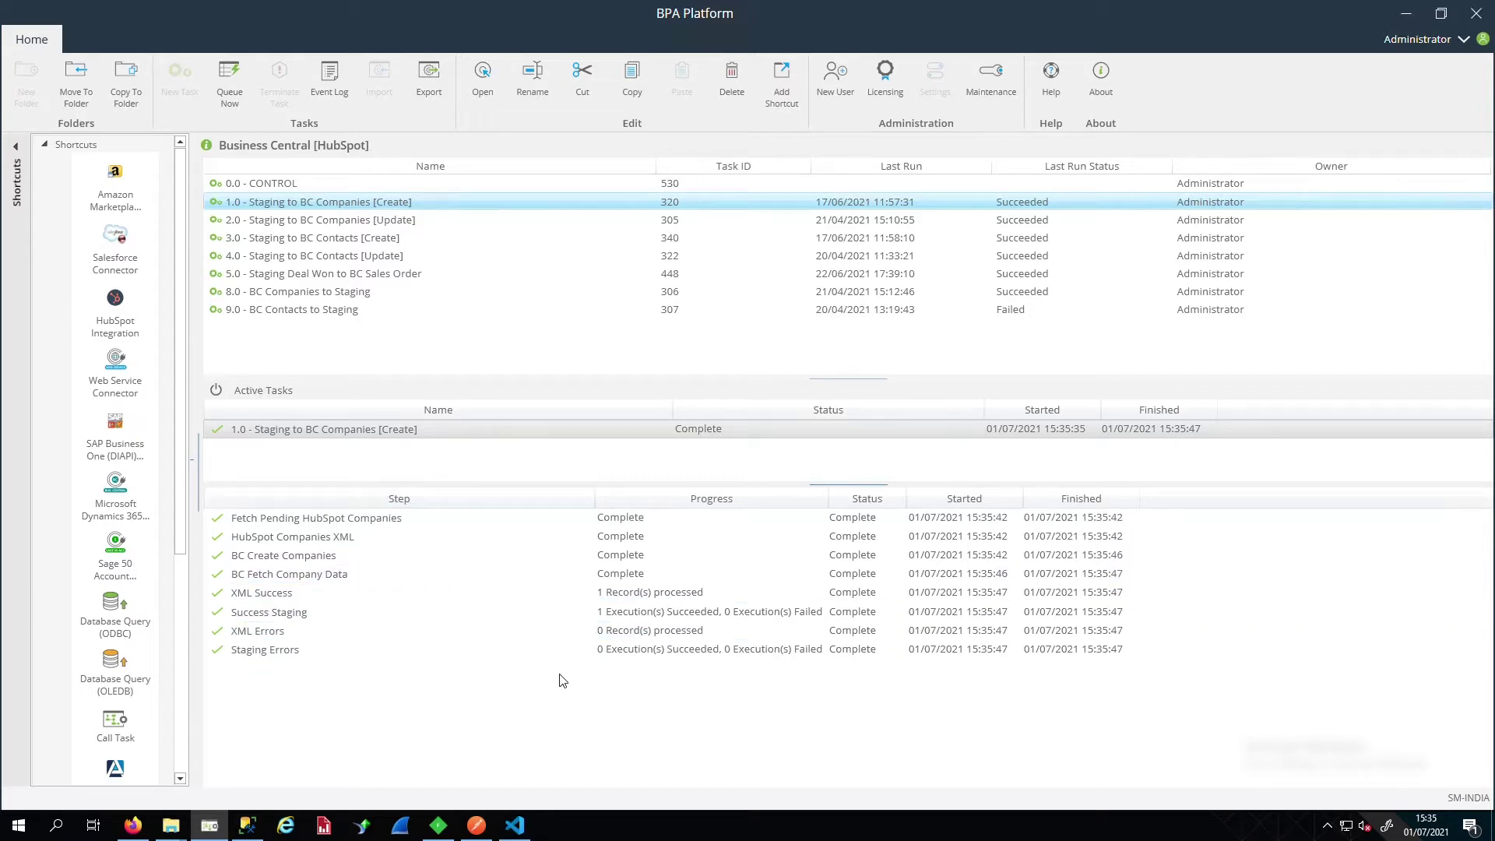
# - Switch to SQL Server Management Studio and rerun the select query on HubSpot_Companies
pyautogui.click(248, 827)
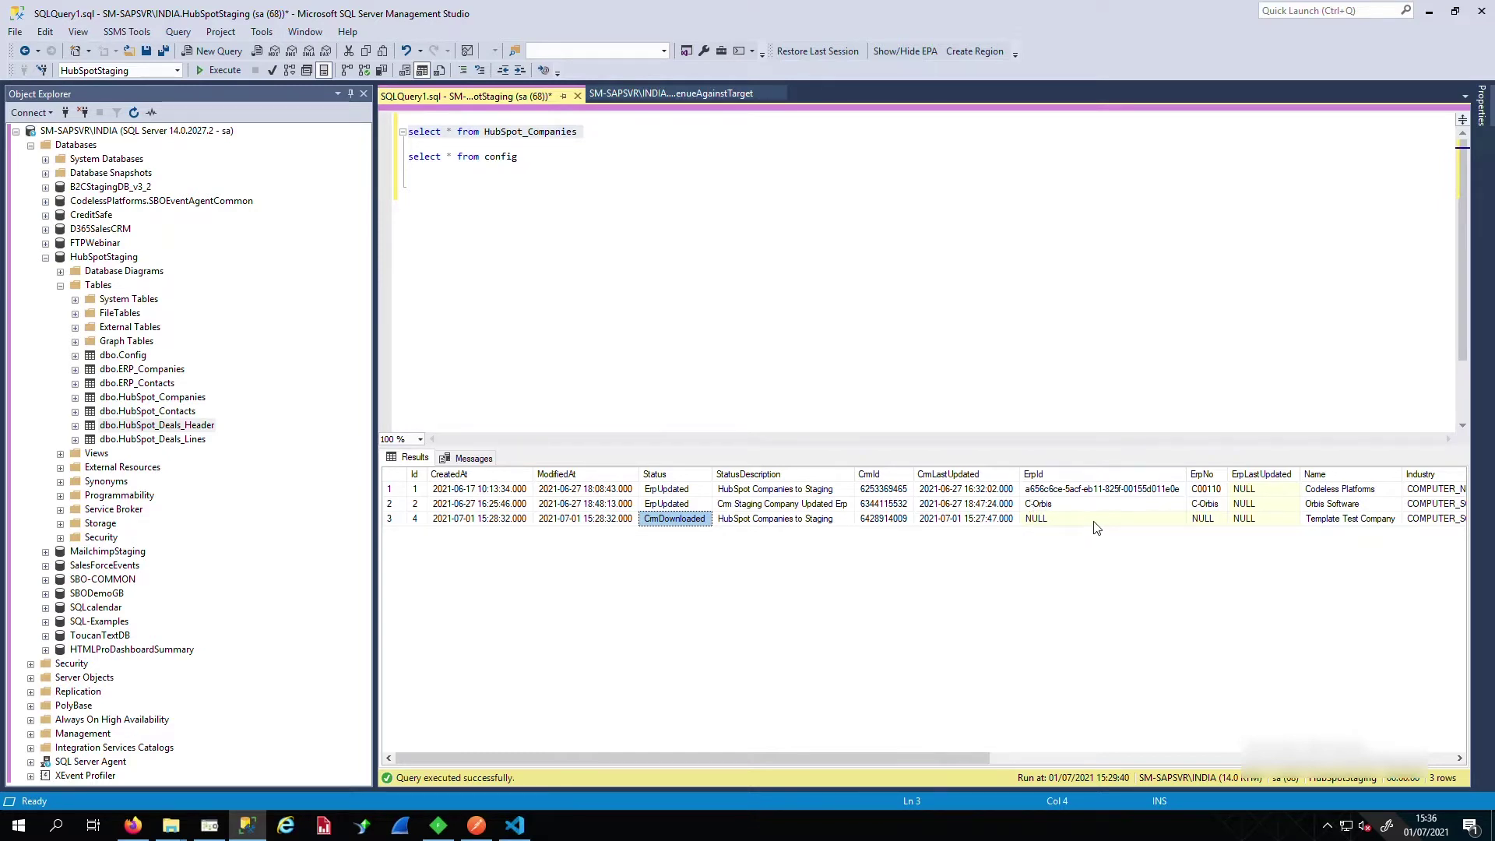
pyautogui.click(893, 520)
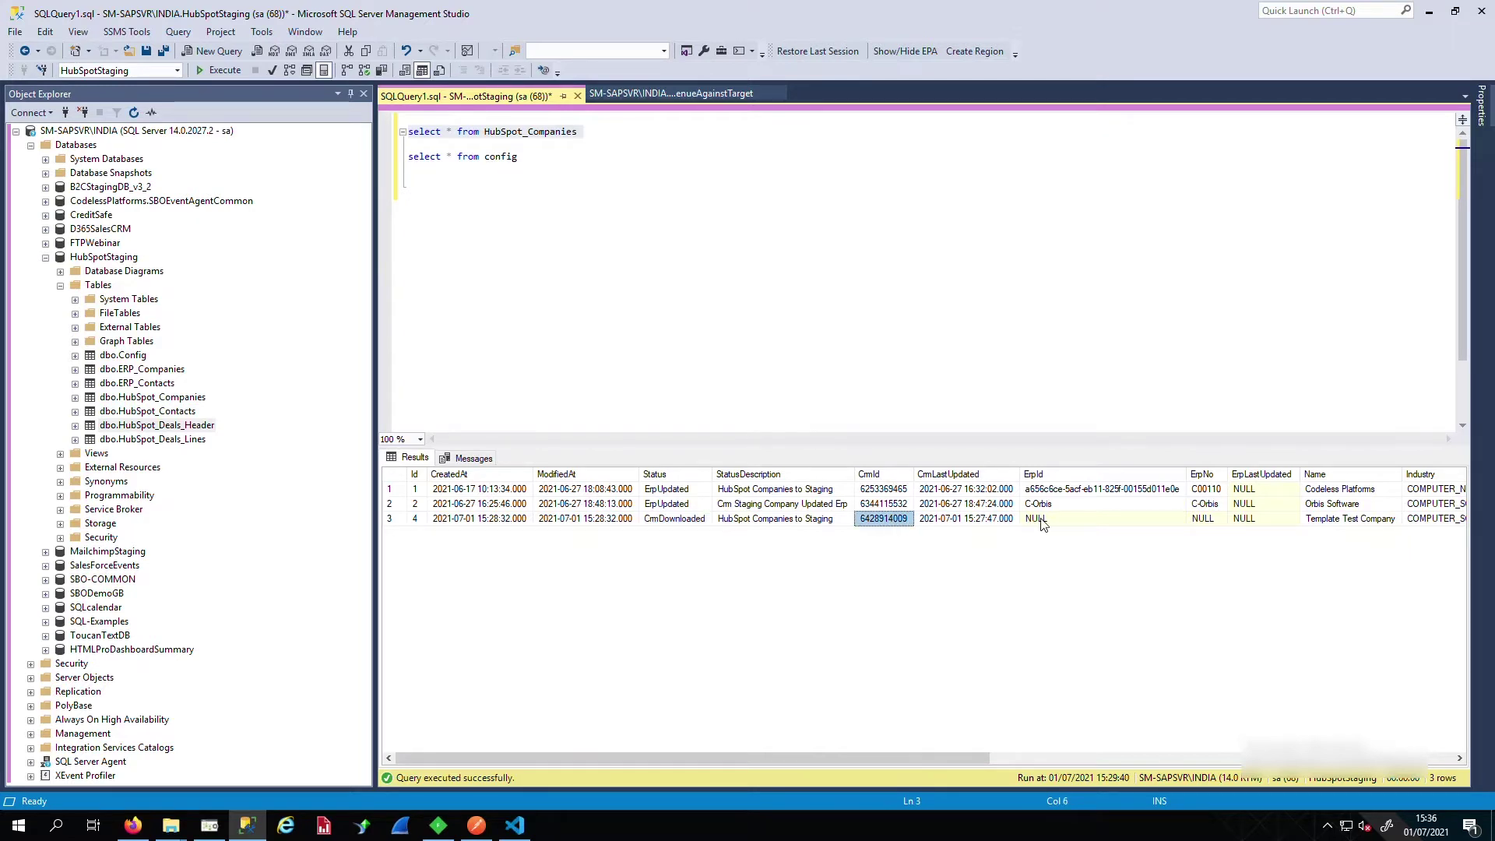
pyautogui.click(224, 71)
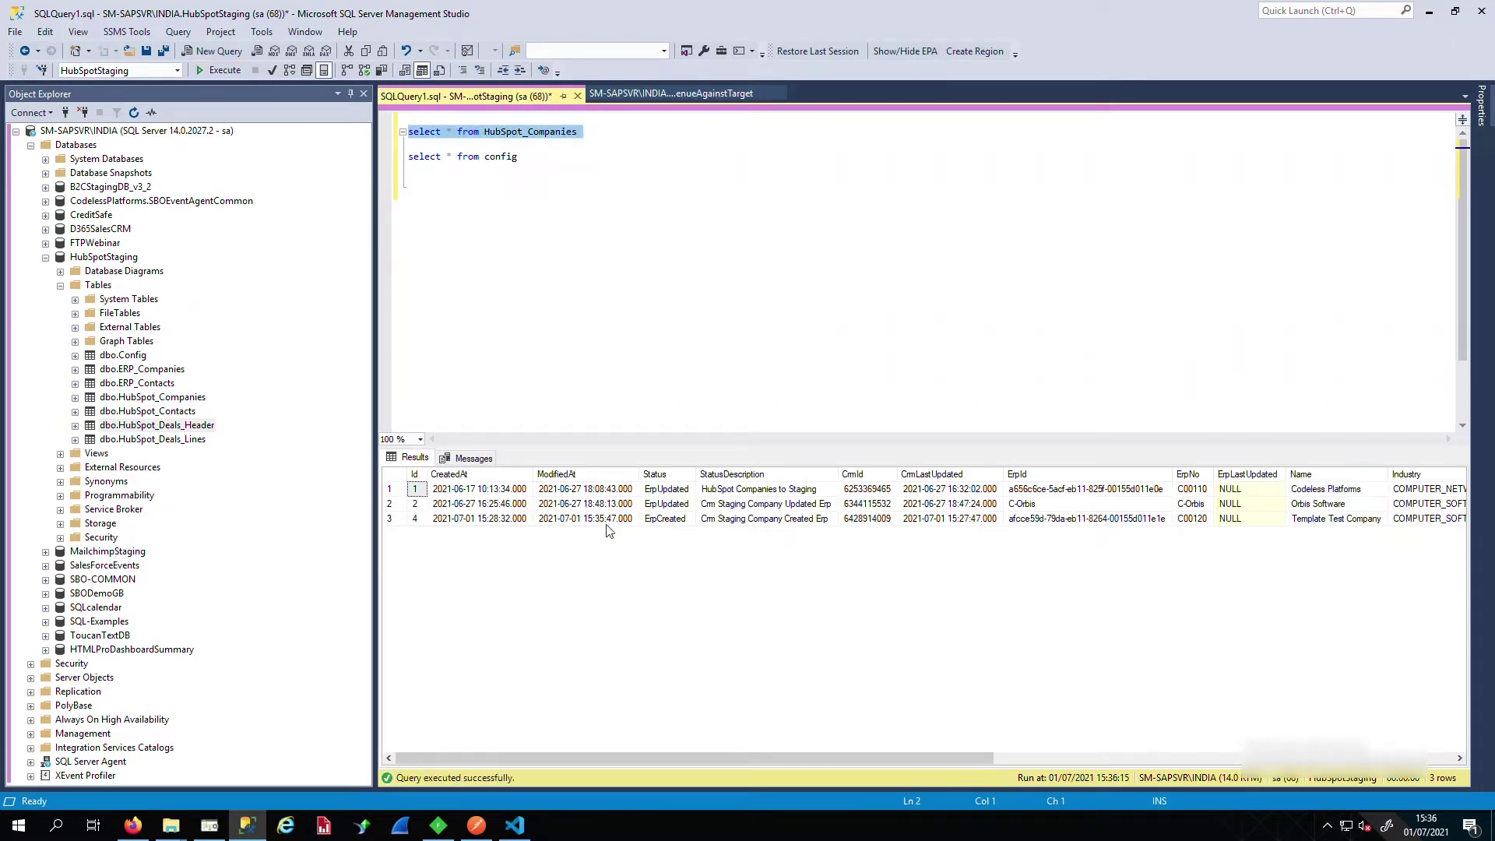
# - Check the Status and ErpId of the Template Test Company row and copy its ErpNo value
pyautogui.click(680, 520)
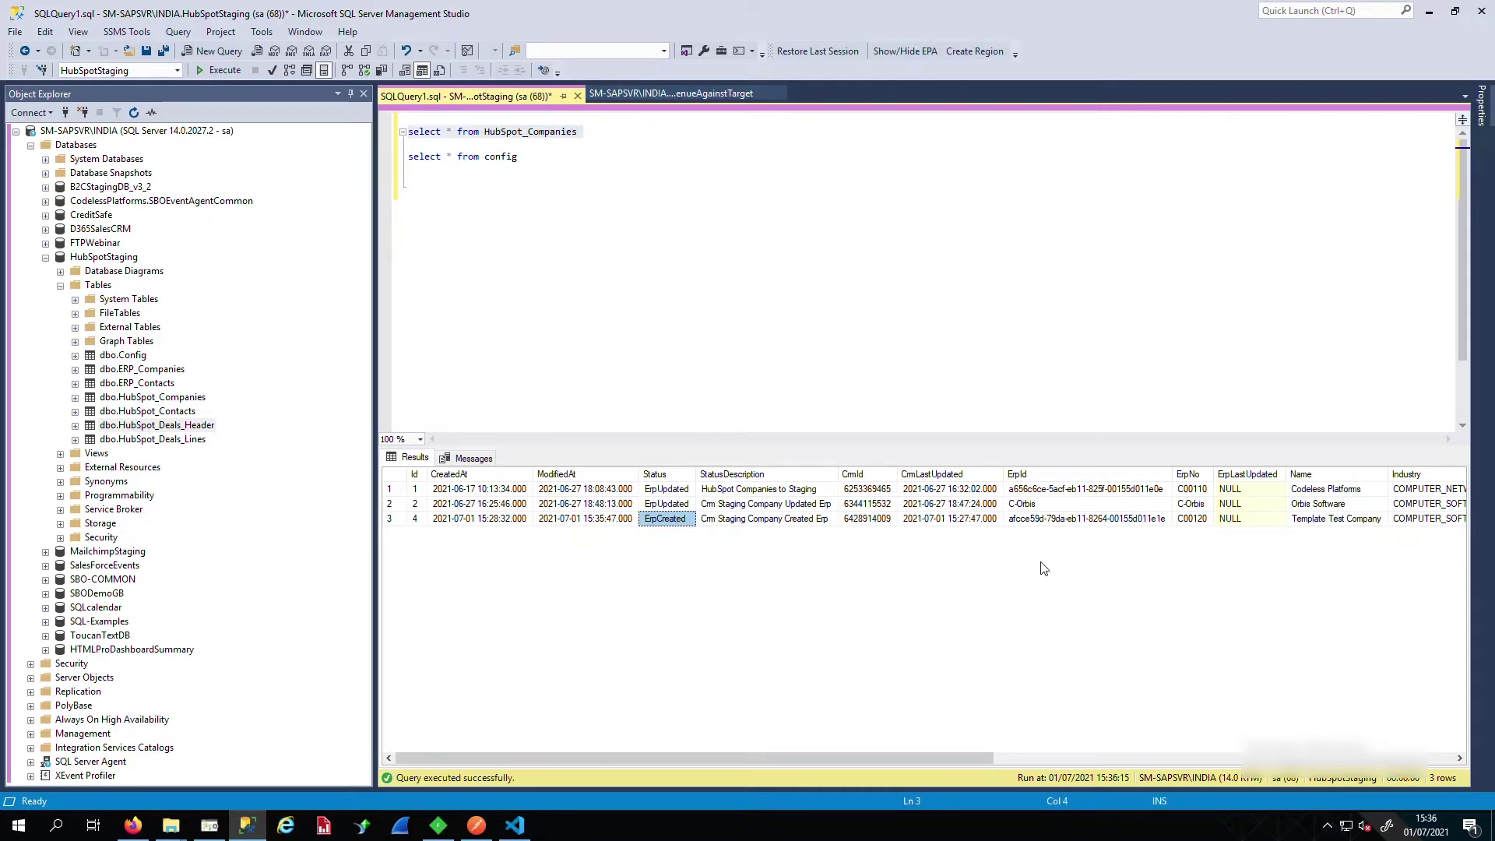
pyautogui.click(1095, 523)
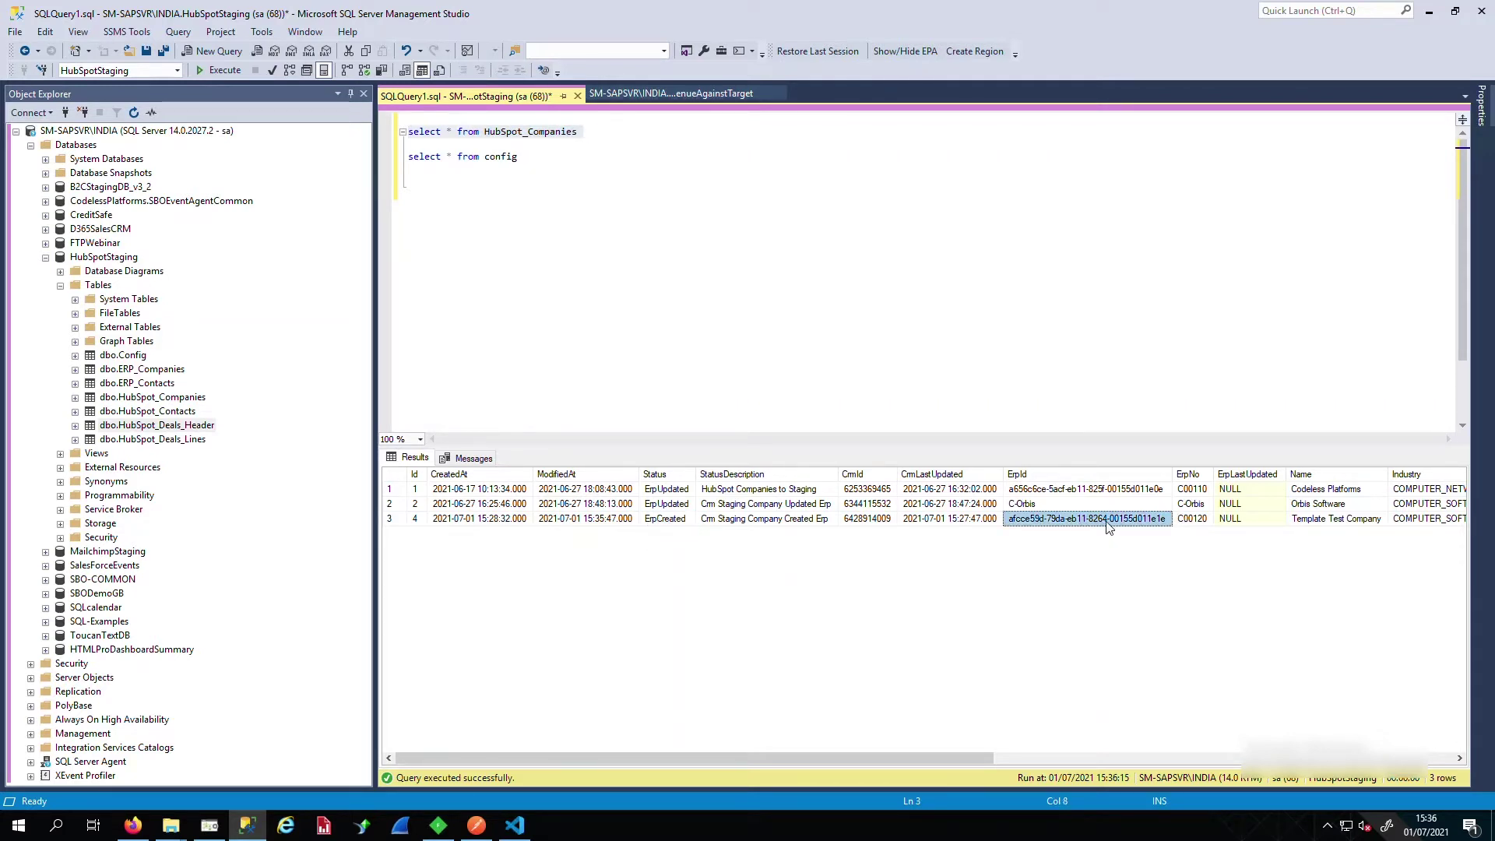
pyautogui.click(1196, 524)
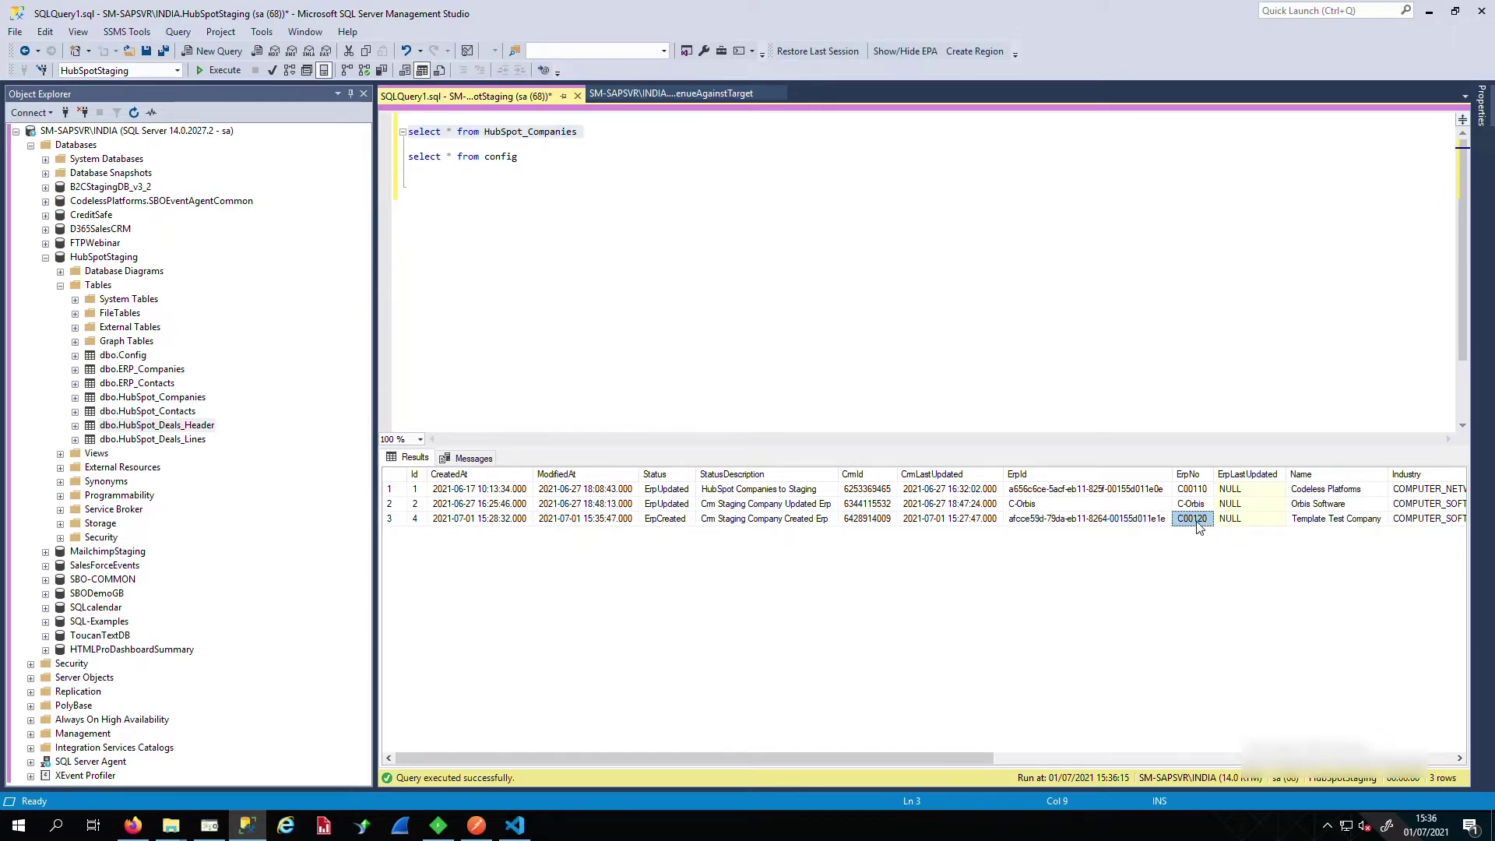
pyautogui.rightClick(1198, 527)
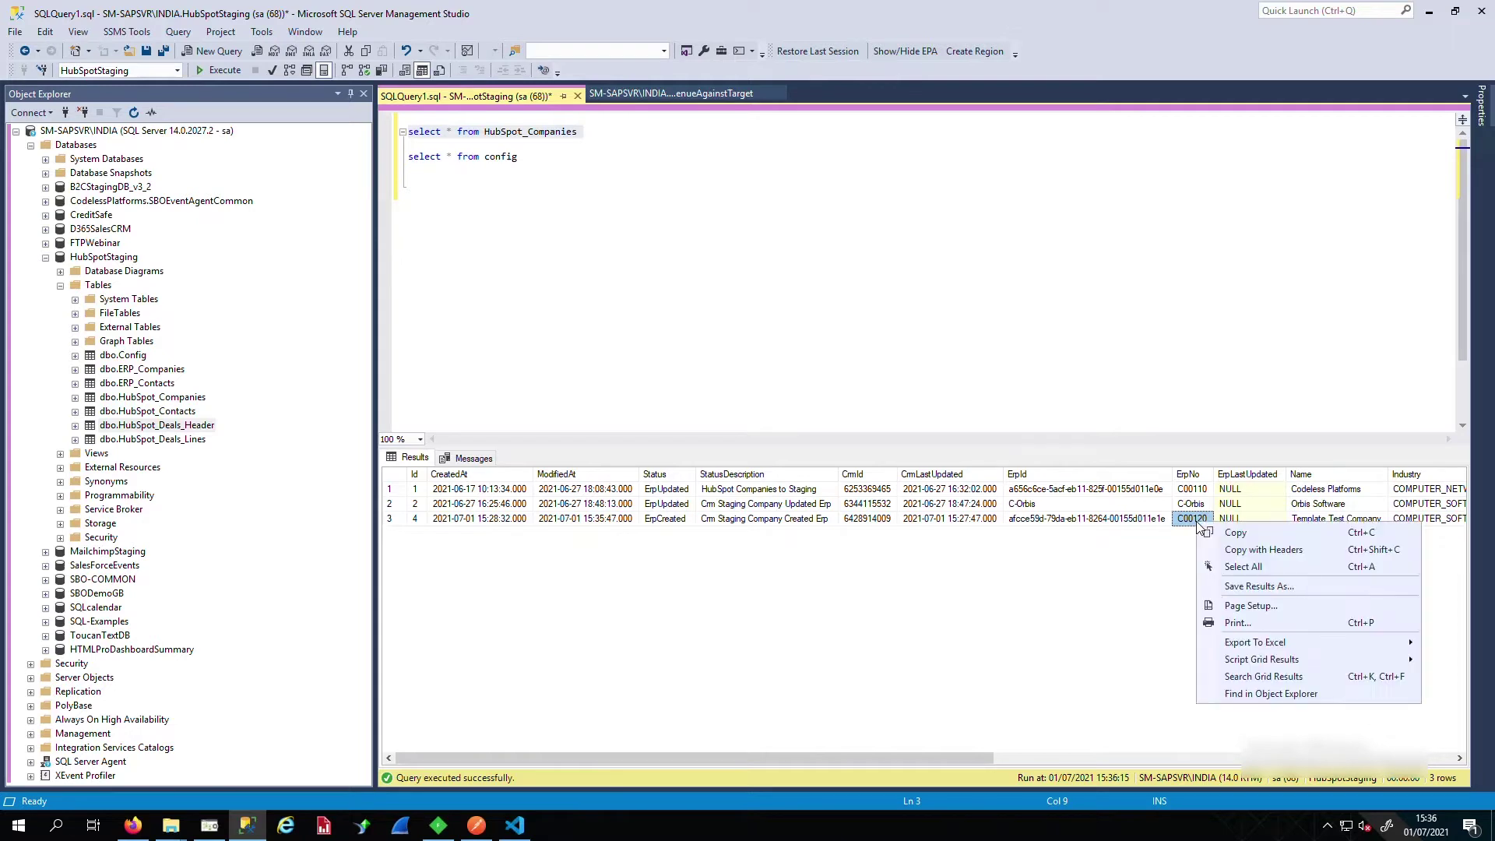
pyautogui.click(1260, 545)
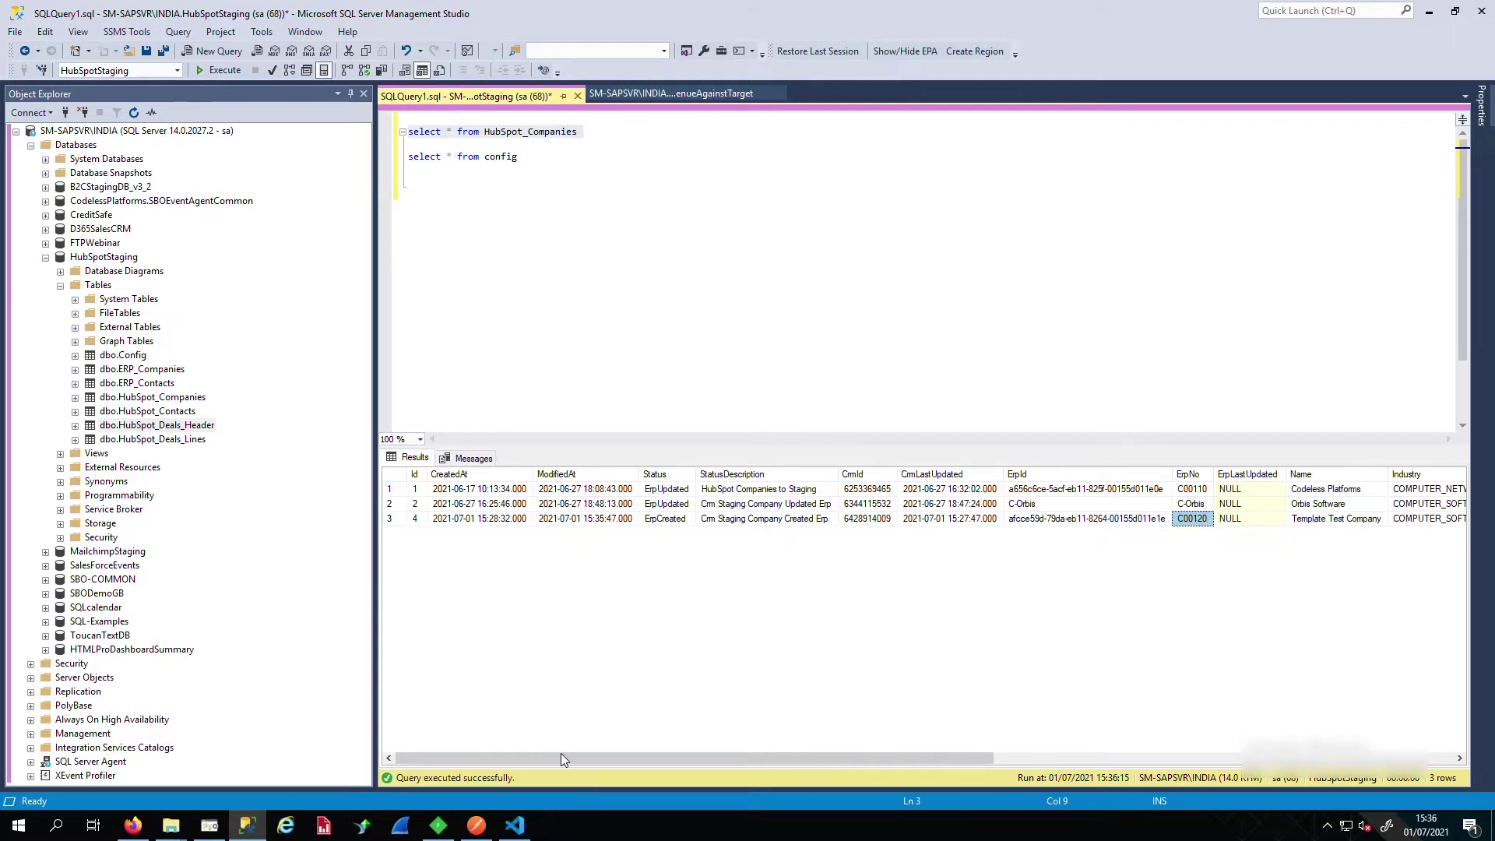
# - Switch to Business Central in Firefox, search the customers for the copied customer number and open the matching customer card
pyautogui.click(134, 826)
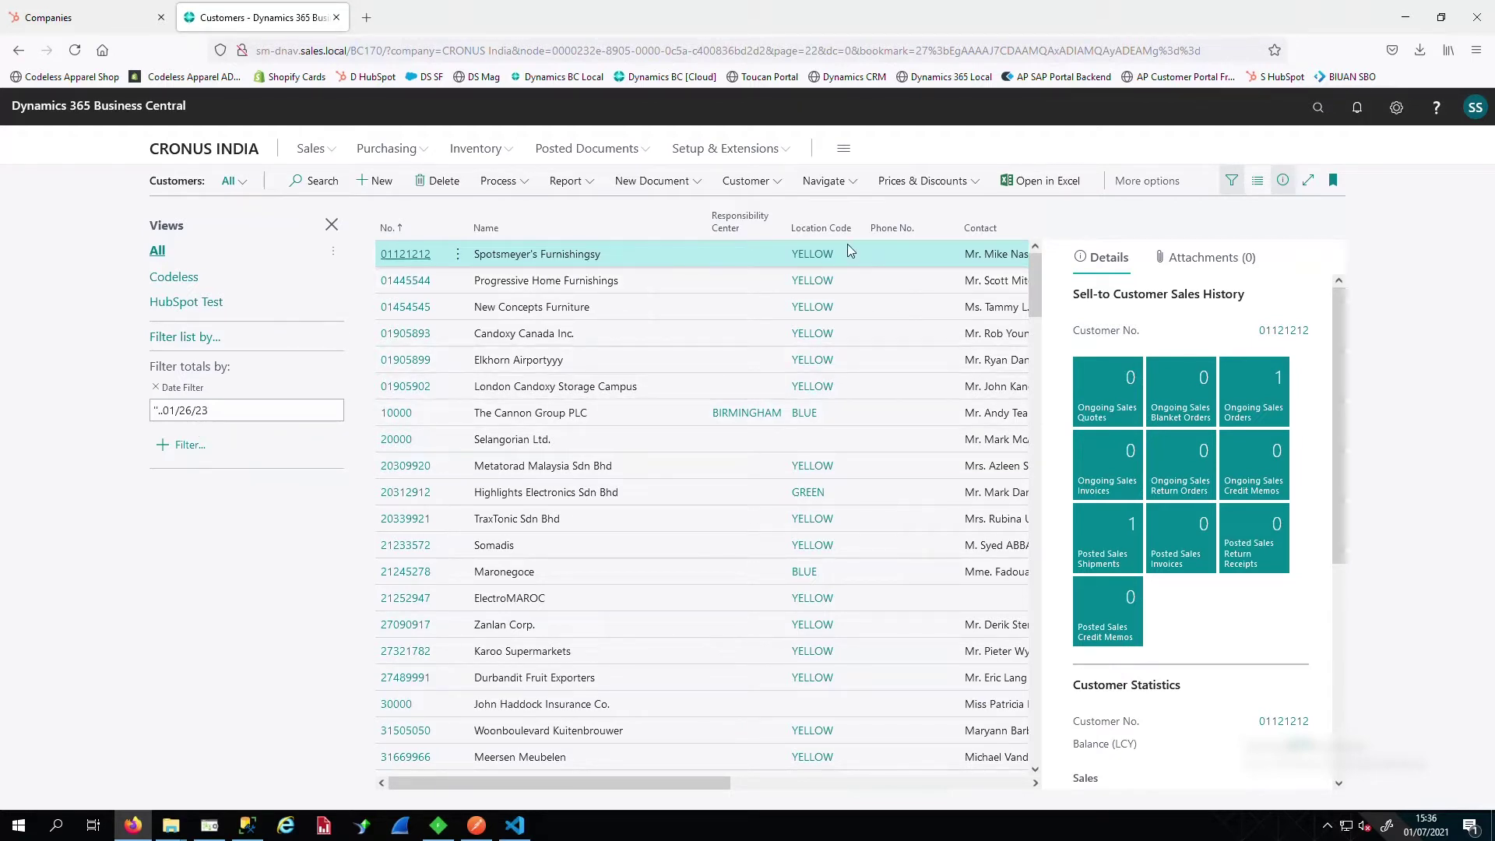
pyautogui.click(336, 187)
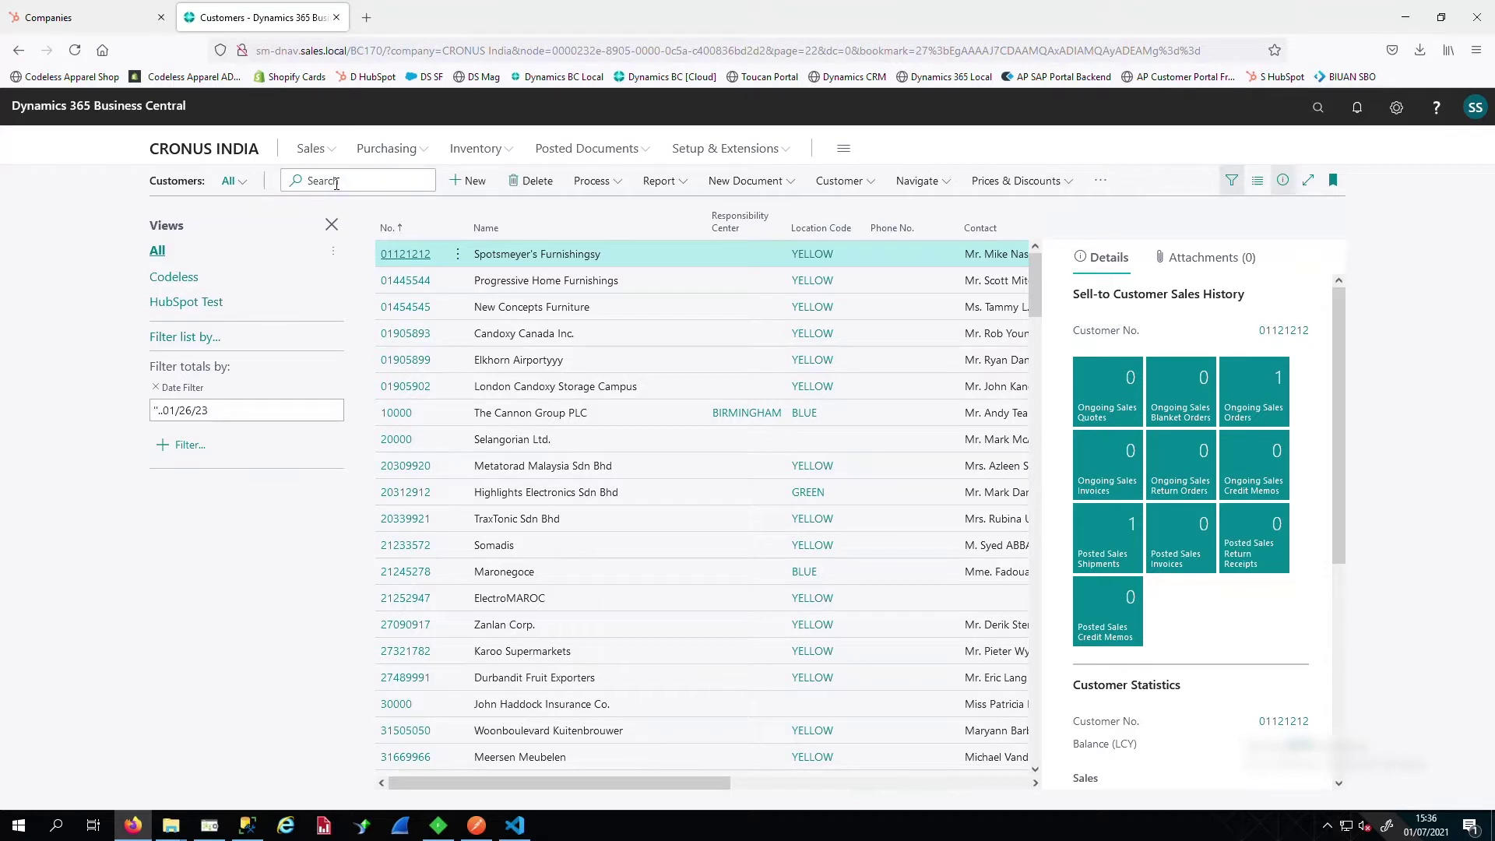
pyautogui.write('C00120')
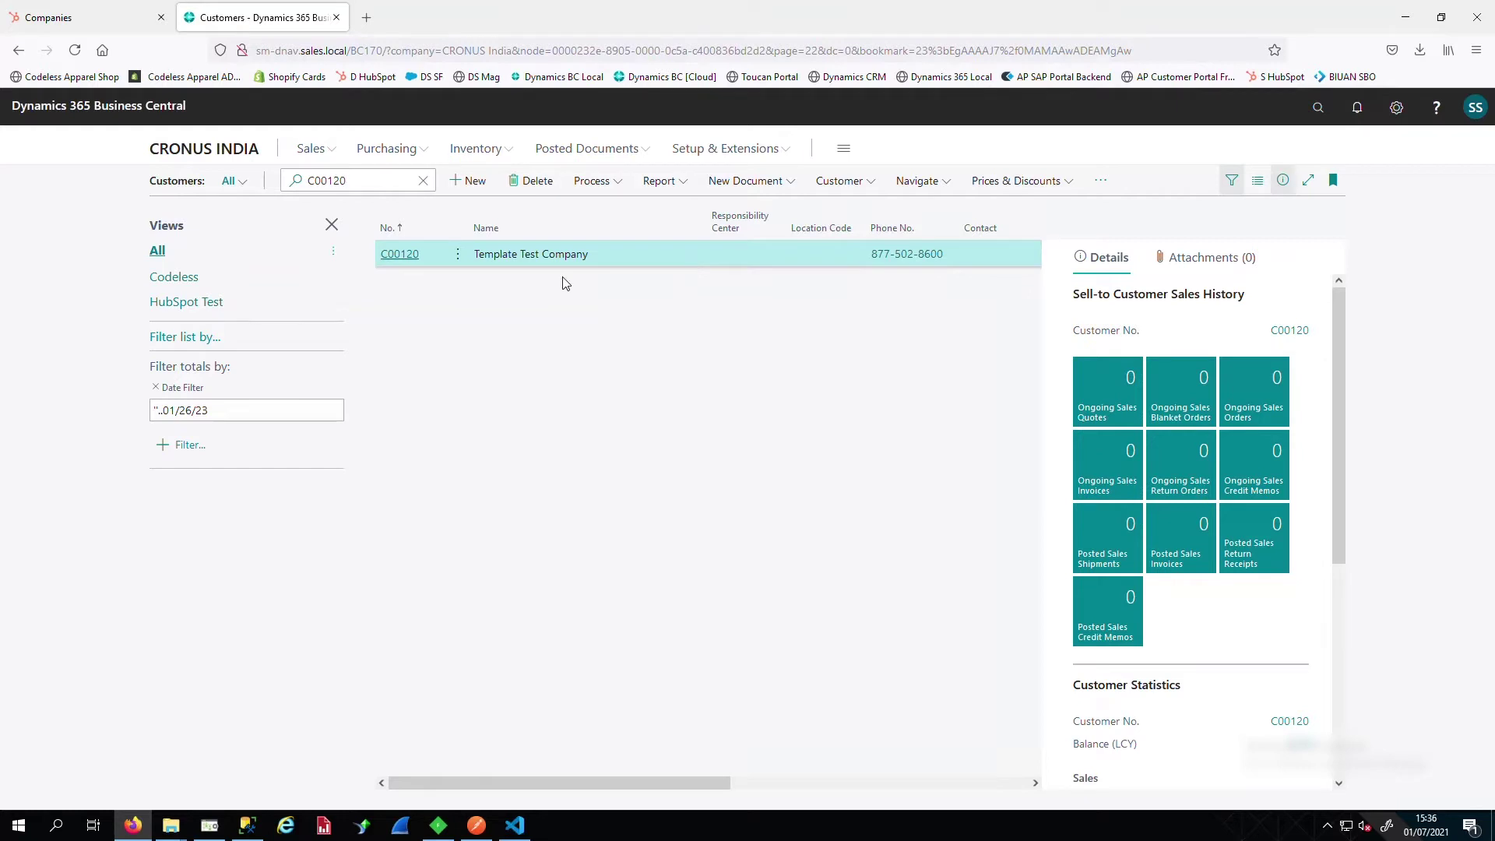
pyautogui.click(410, 255)
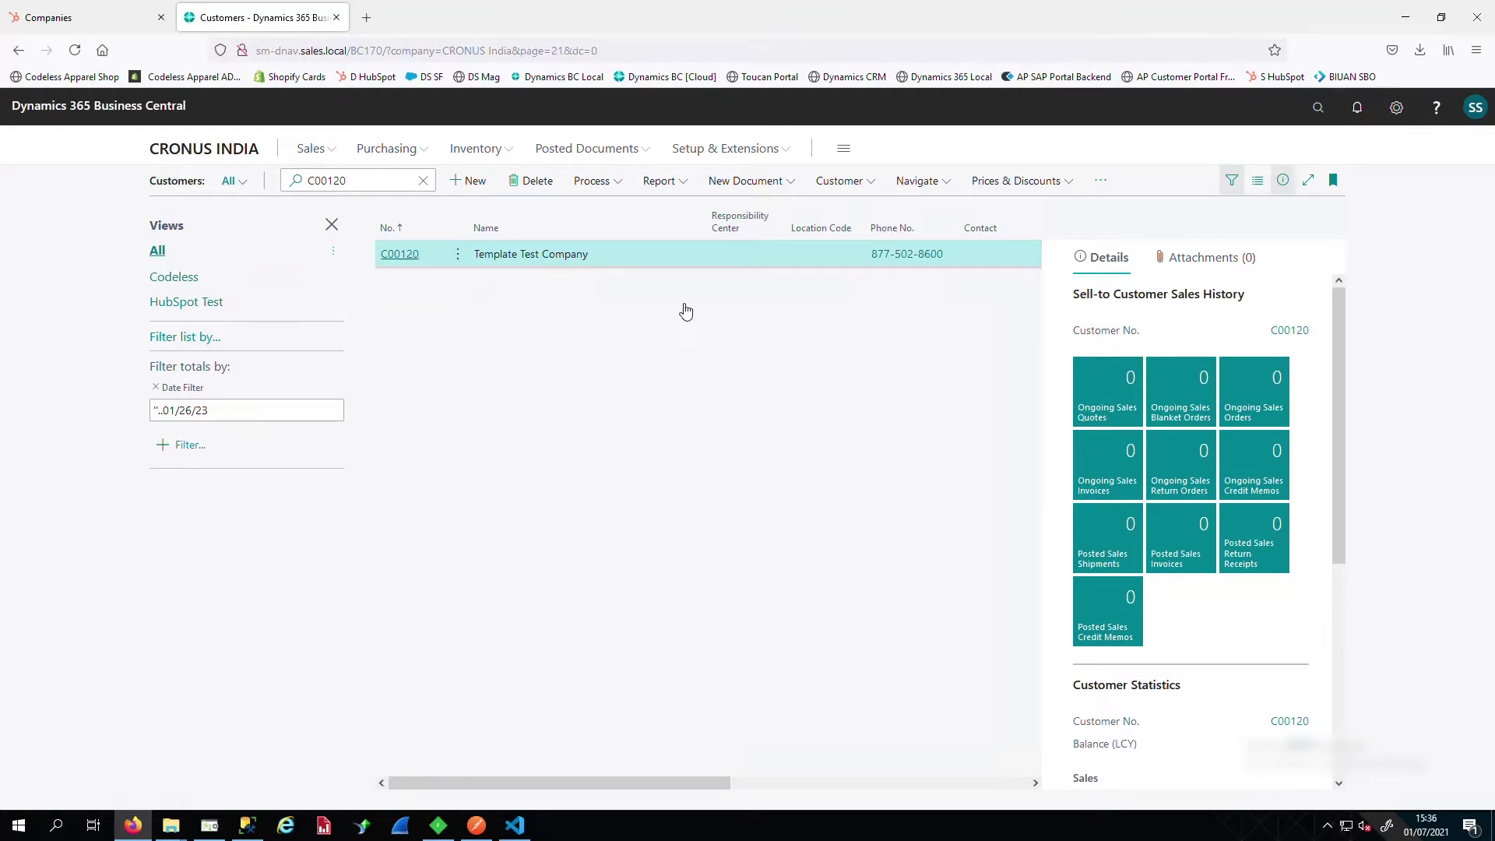
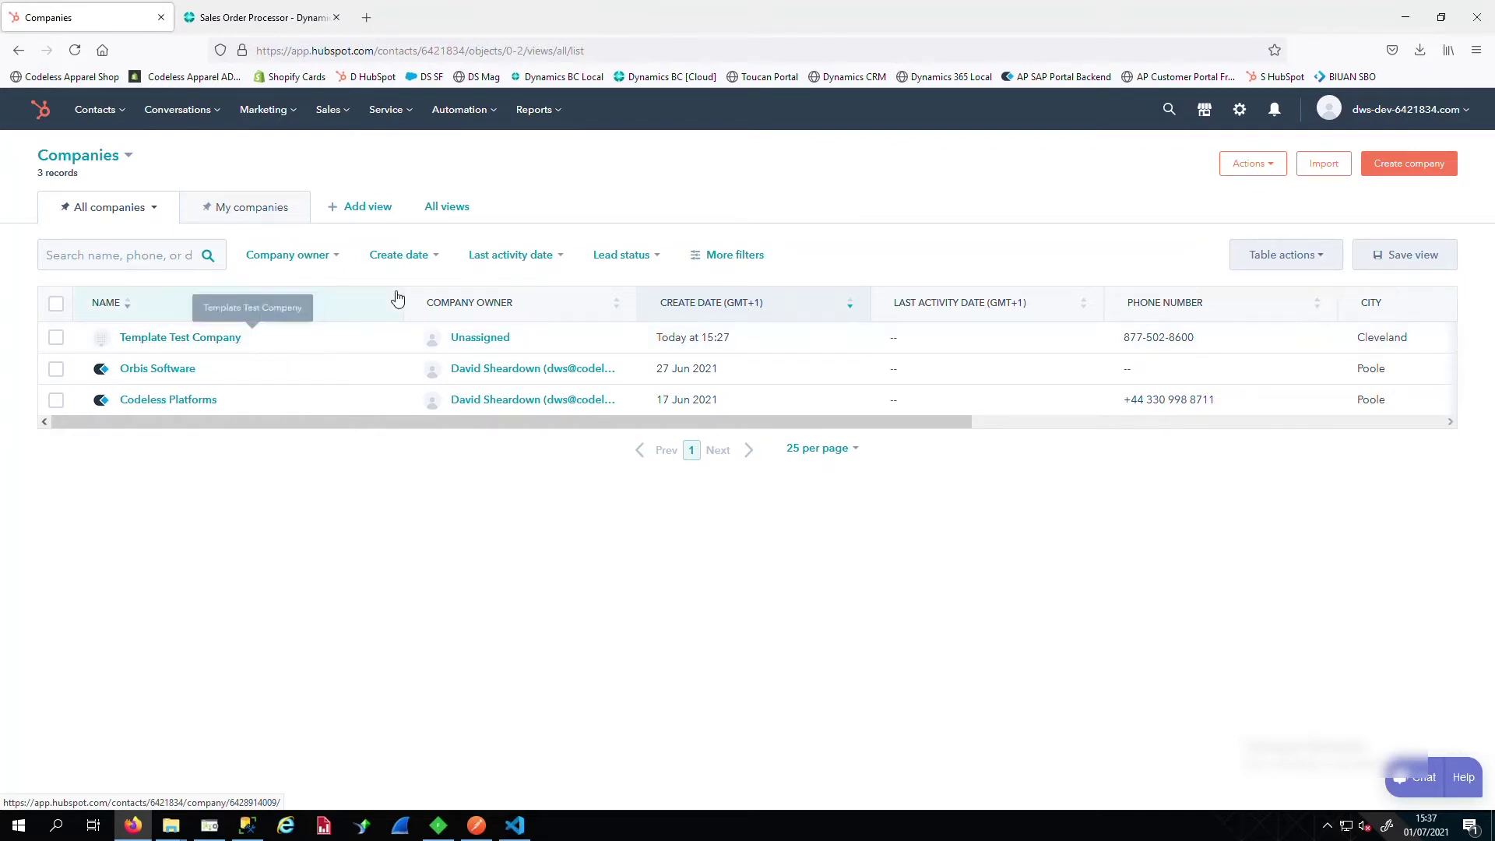
# - Open the list of all sales deals in HubSpot
pyautogui.click(347, 114)
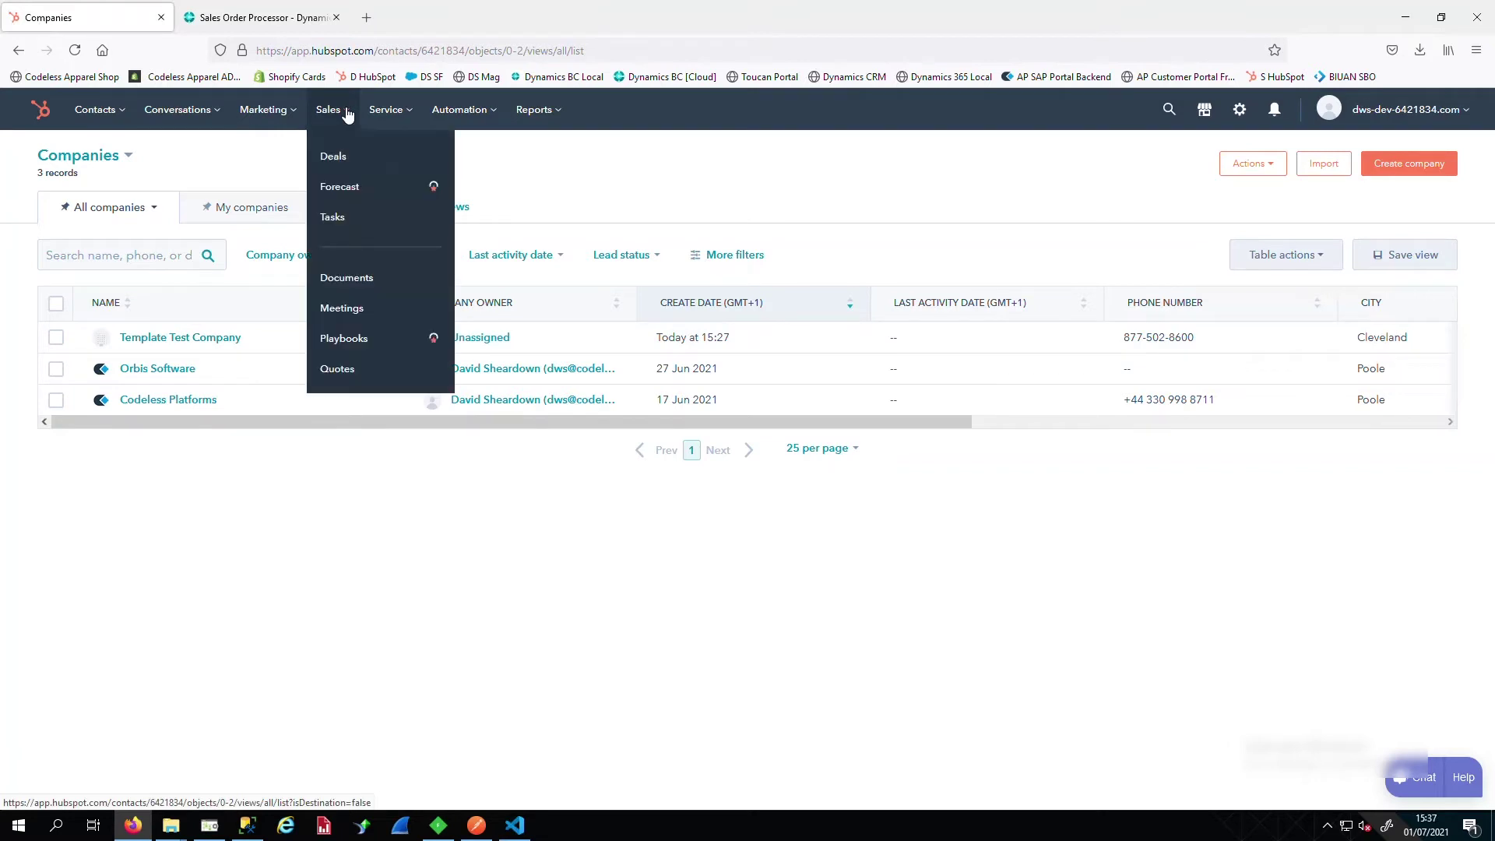
pyautogui.click(339, 165)
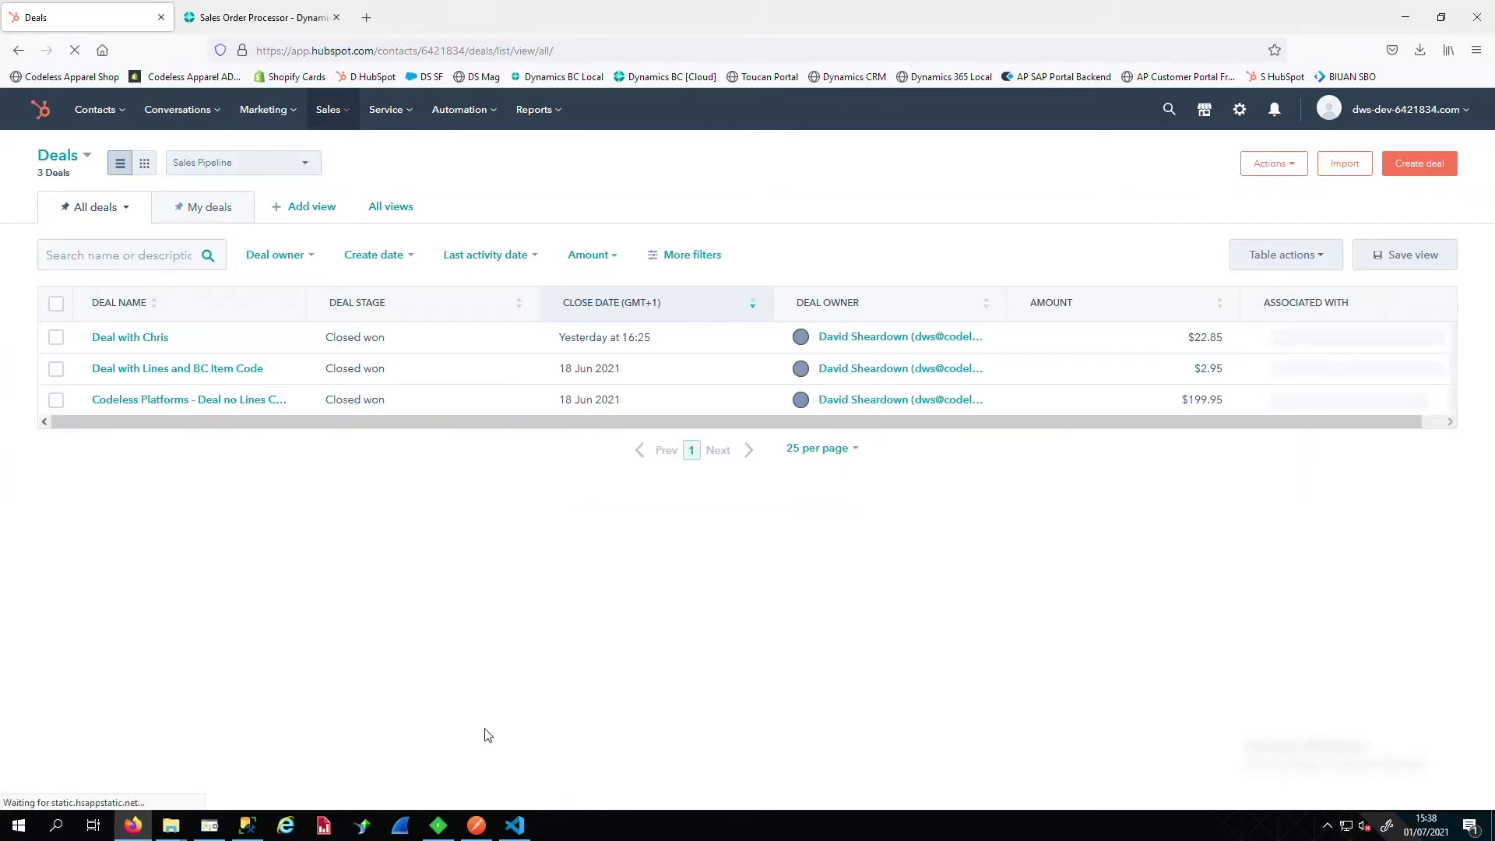
# - Switch to SQL Server Management Studio and add the query "select * from HubSpot_Deals_Header" below the config query
pyautogui.click(247, 825)
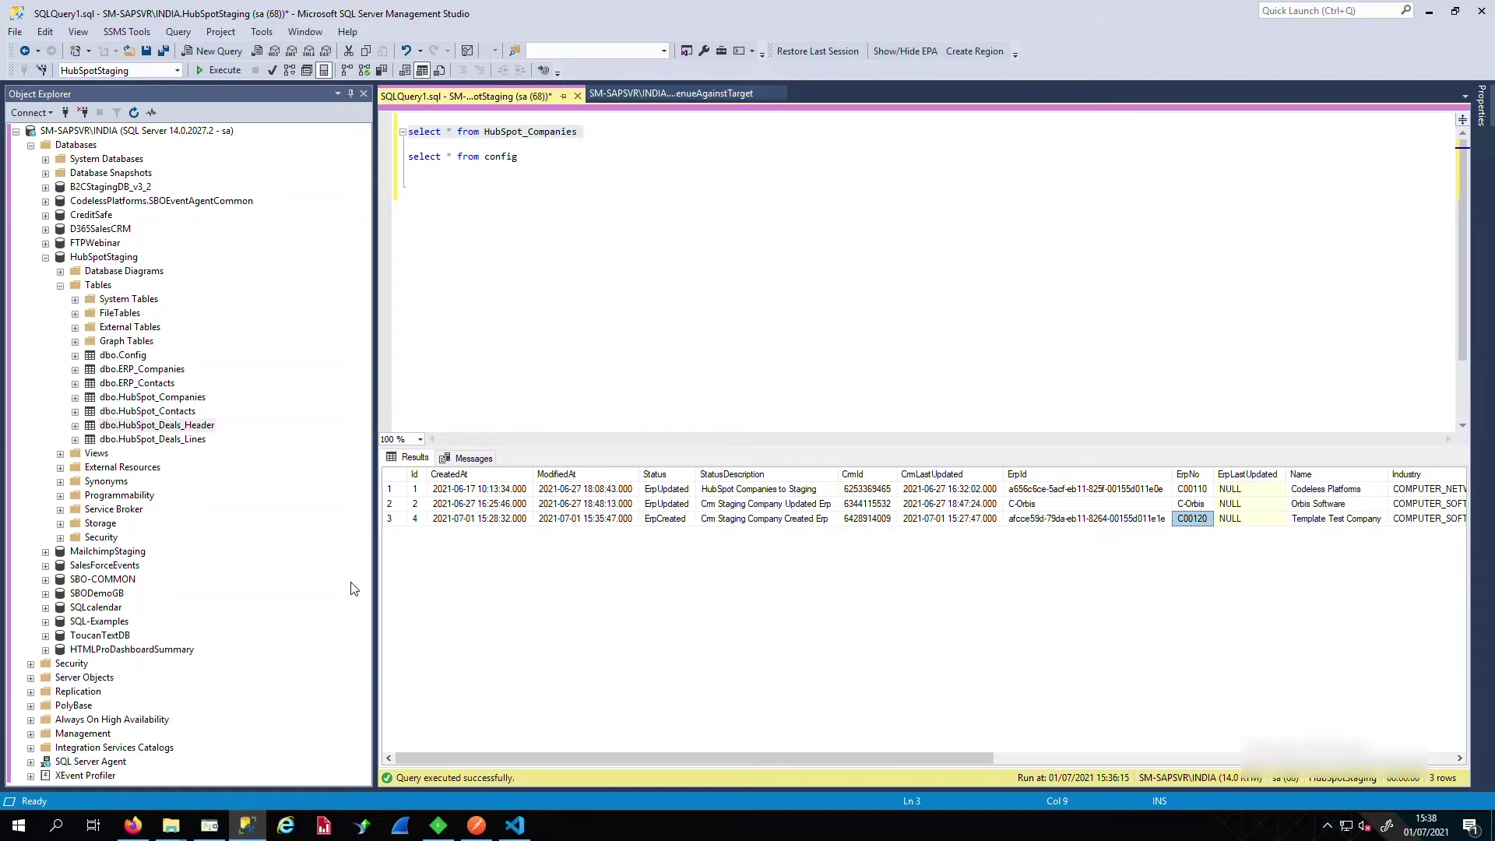
pyautogui.click(572, 173)
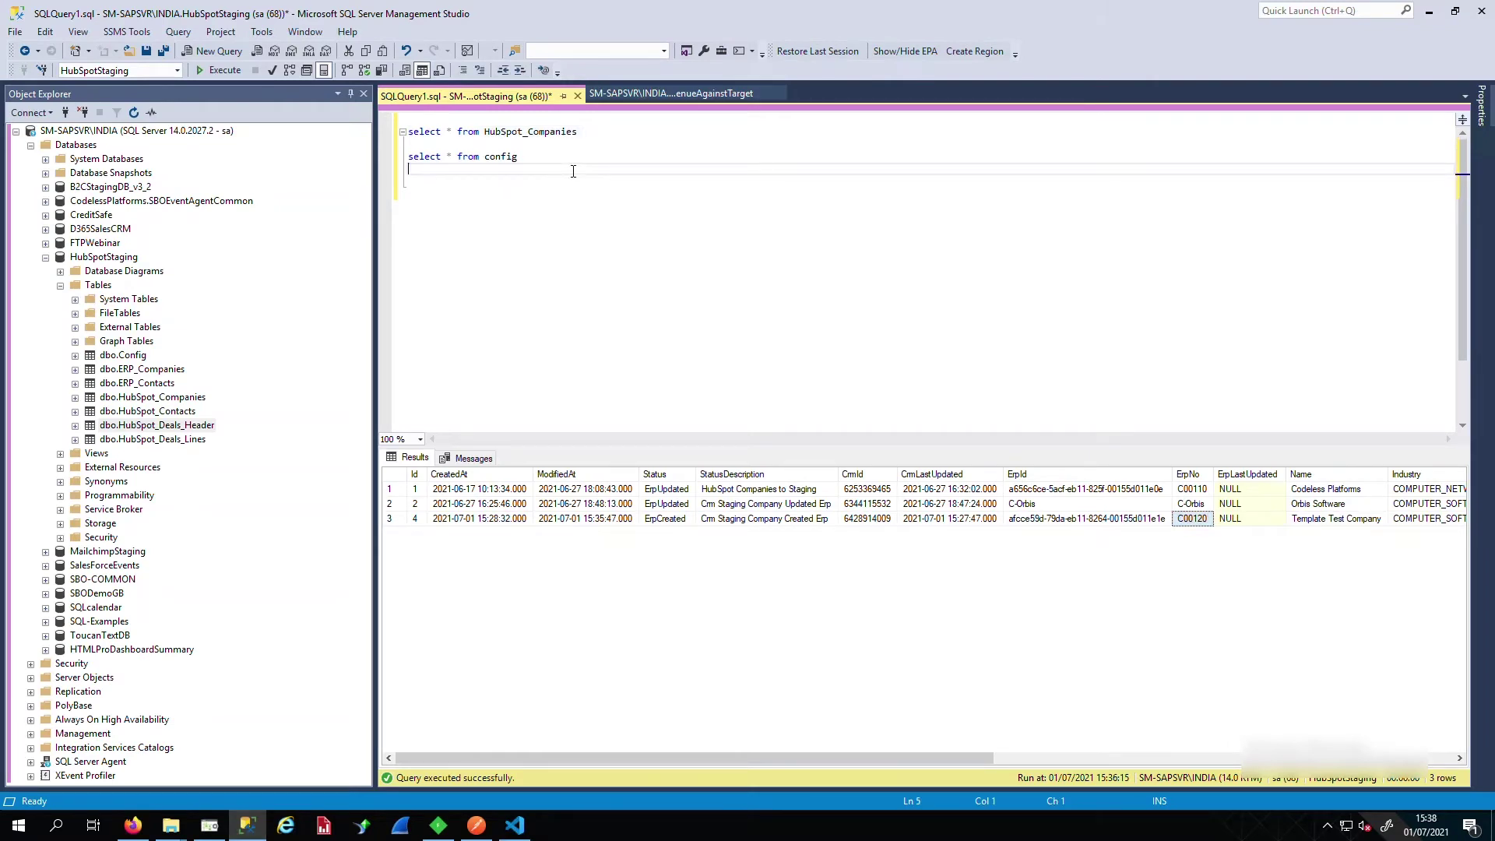
pyautogui.press('Return')
pyautogui.write('select * f')
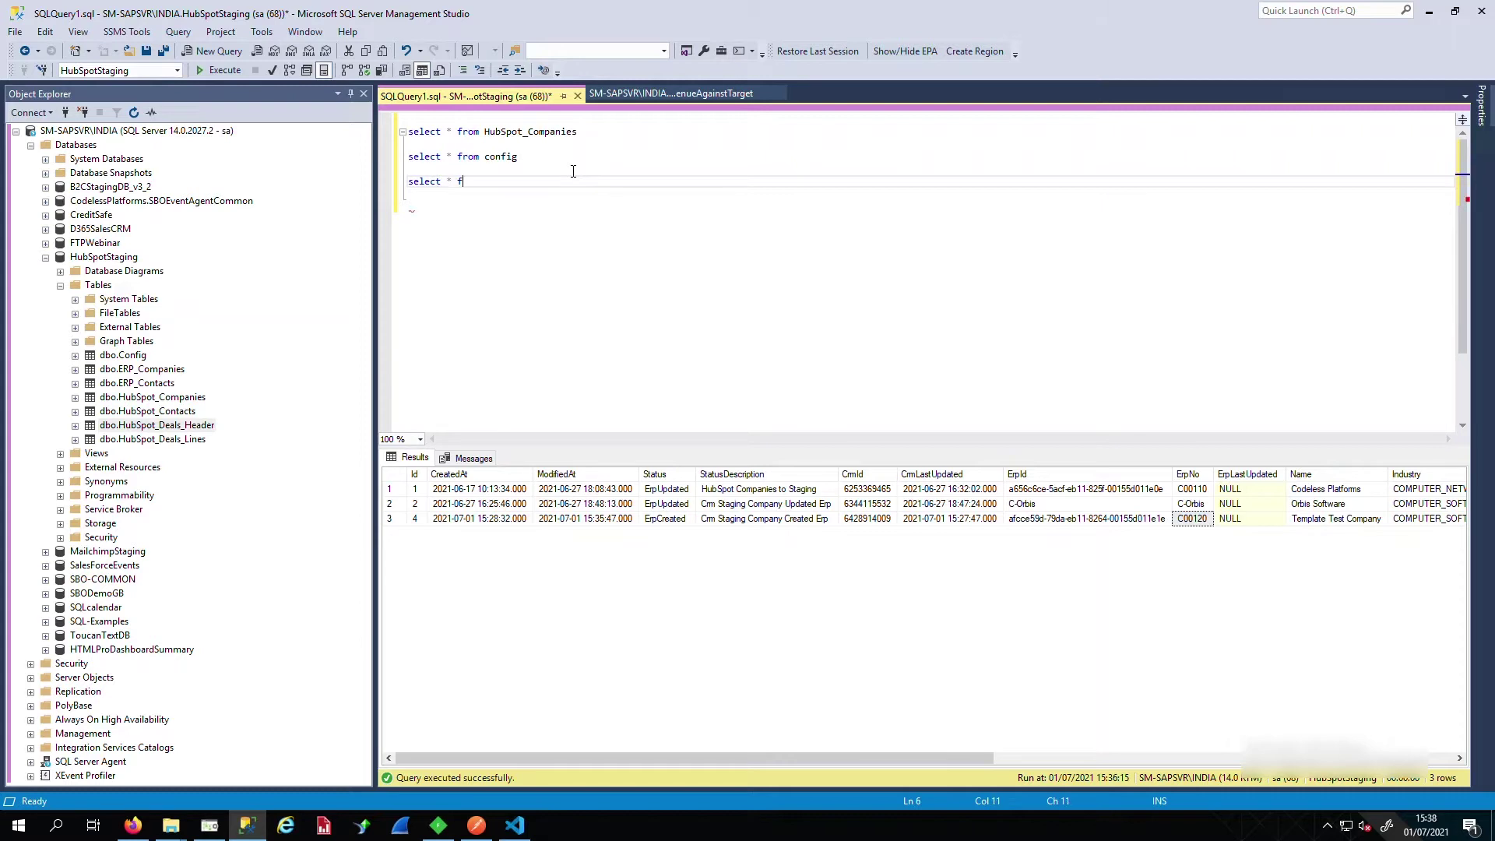
pyautogui.write('rom Huib')
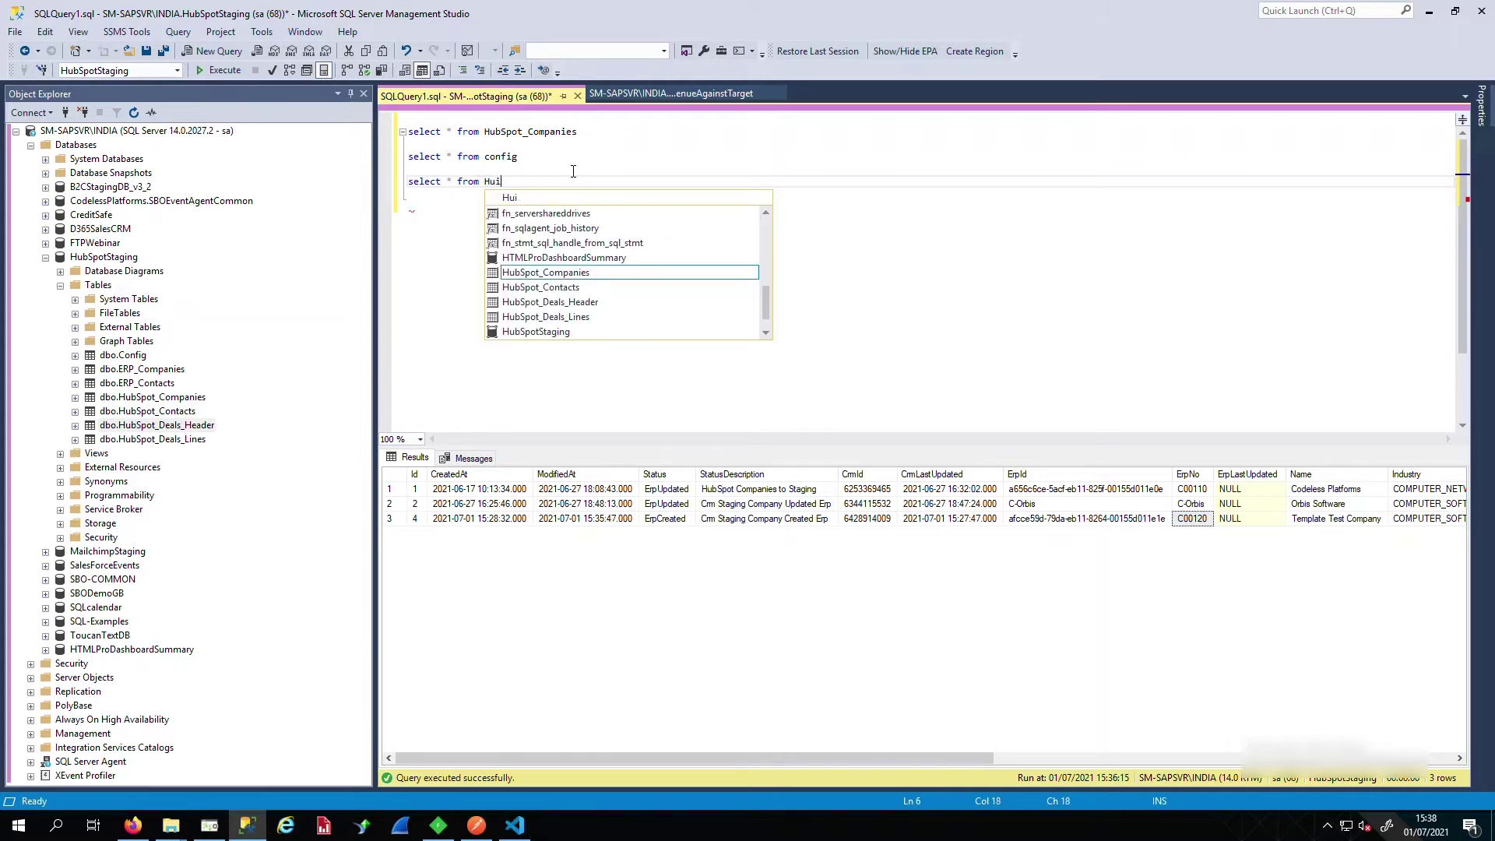
pyautogui.press('BackSpace')
pyautogui.write('b')
pyautogui.press('Down')
pyautogui.press('Down')
pyautogui.press('Tab')
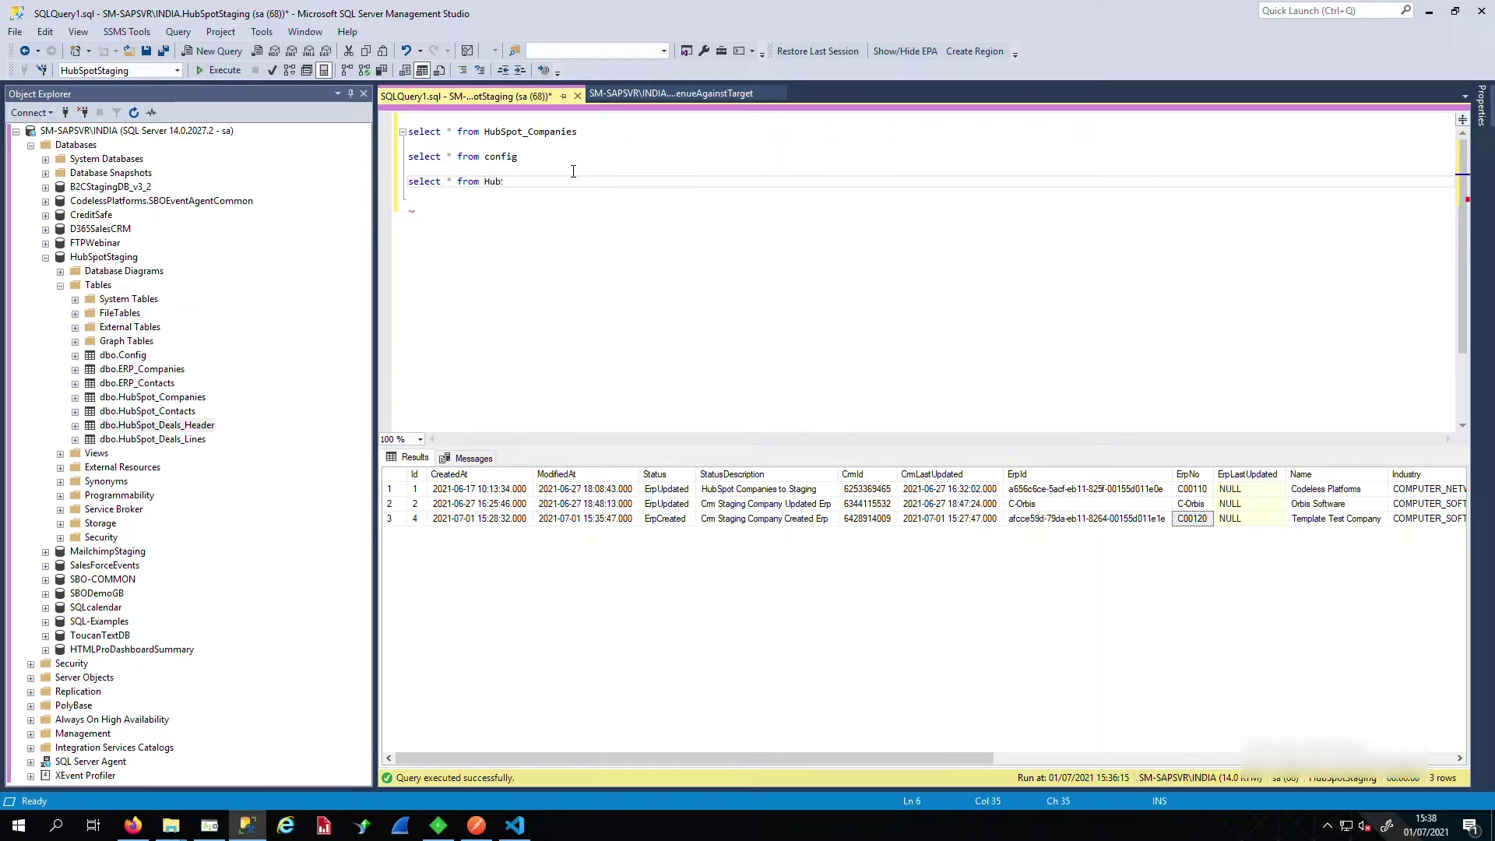
# - Run only the HubSpot_Deals_Header query
pyautogui.press('Return')
pyautogui.hotkey('shift', 'Up')
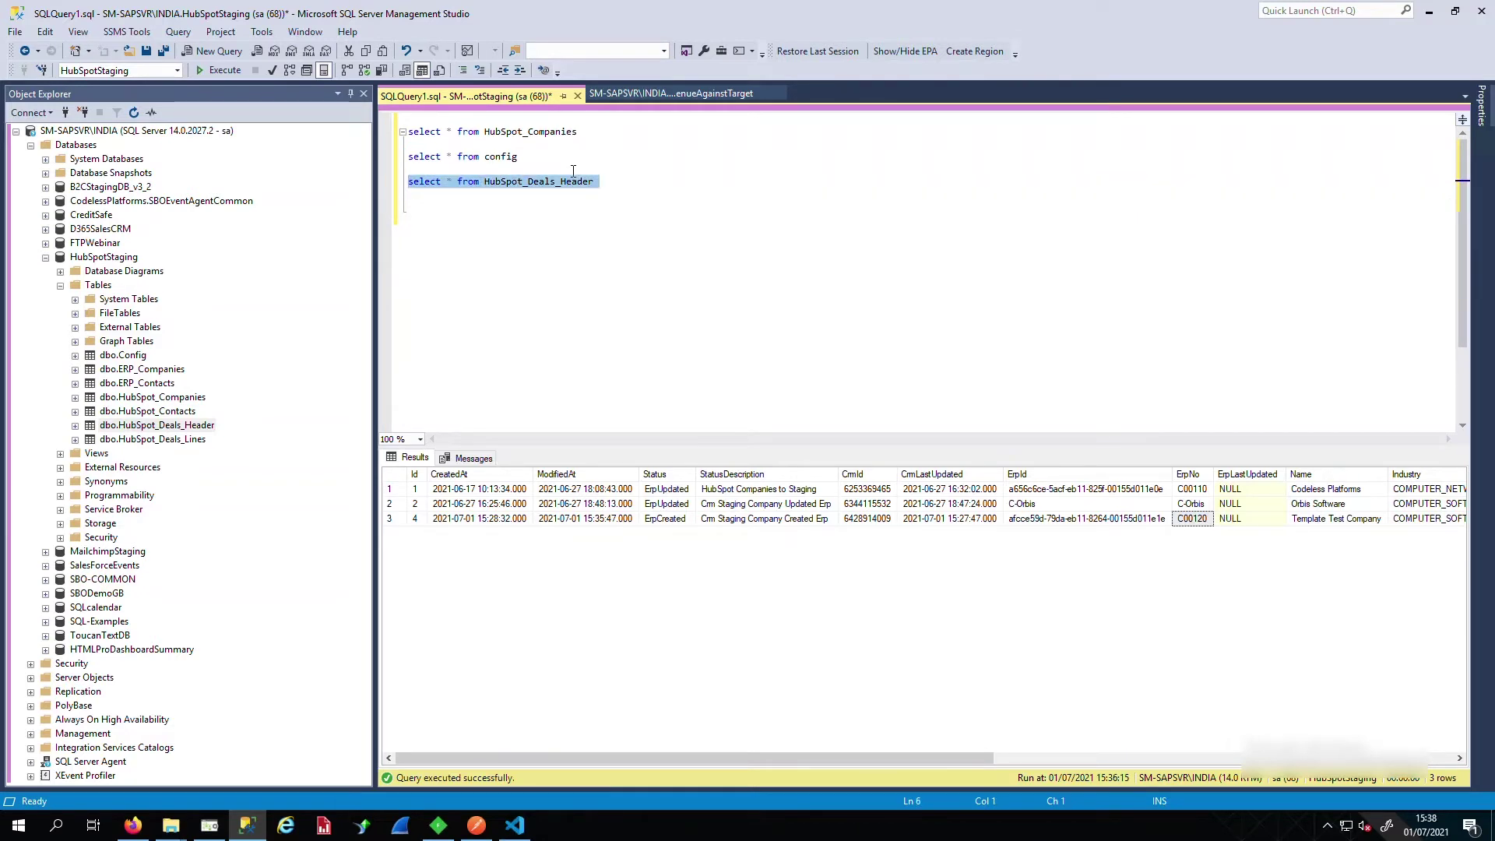
pyautogui.press('F5')
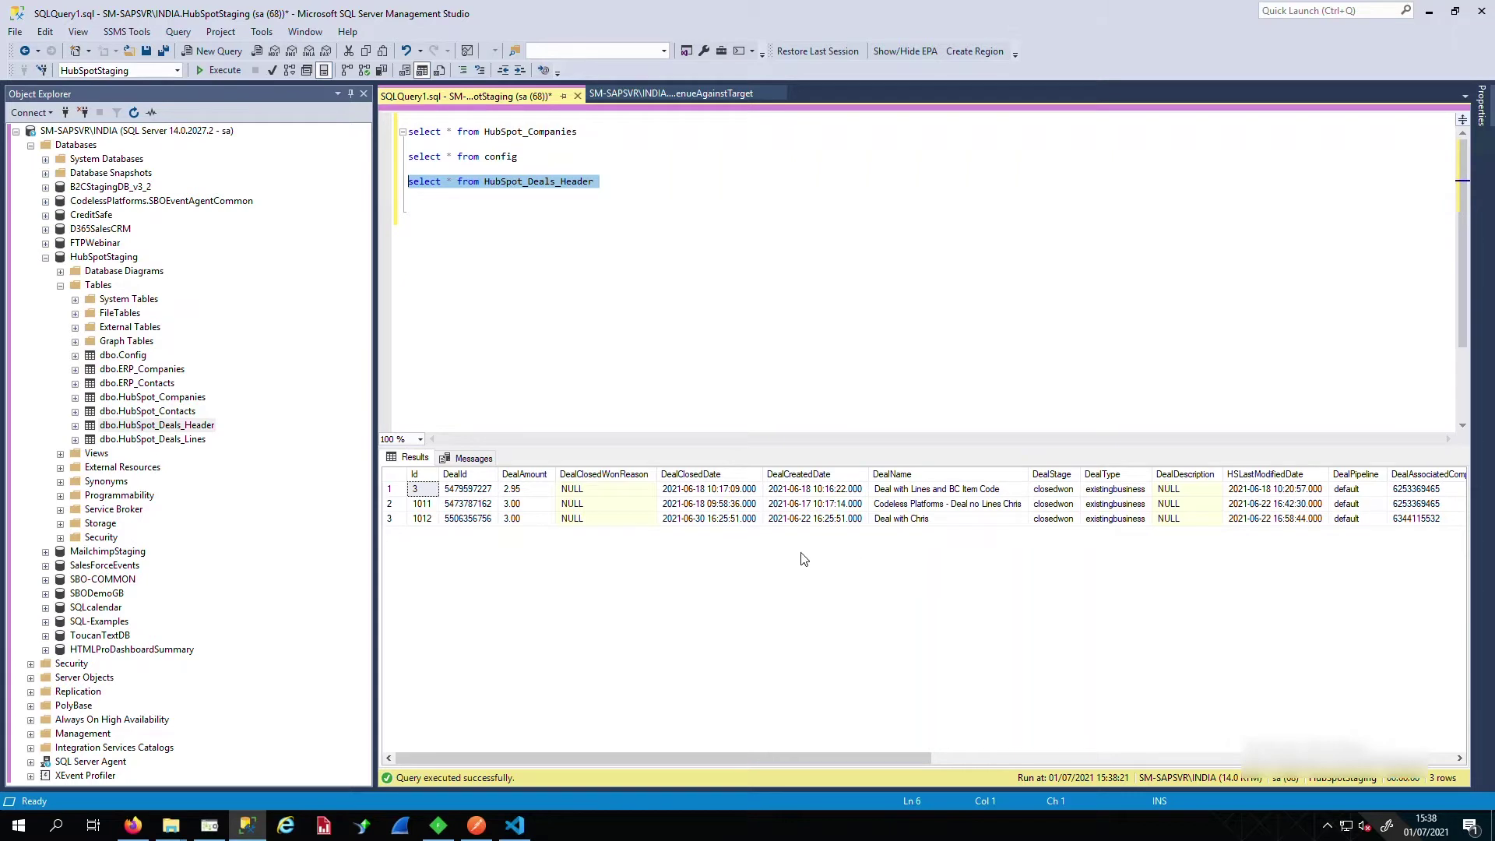
# - Examine the columns of the Codeless Platforms deal without lines in the results, including its ERP reference, status and status description
pyautogui.click(407, 507)
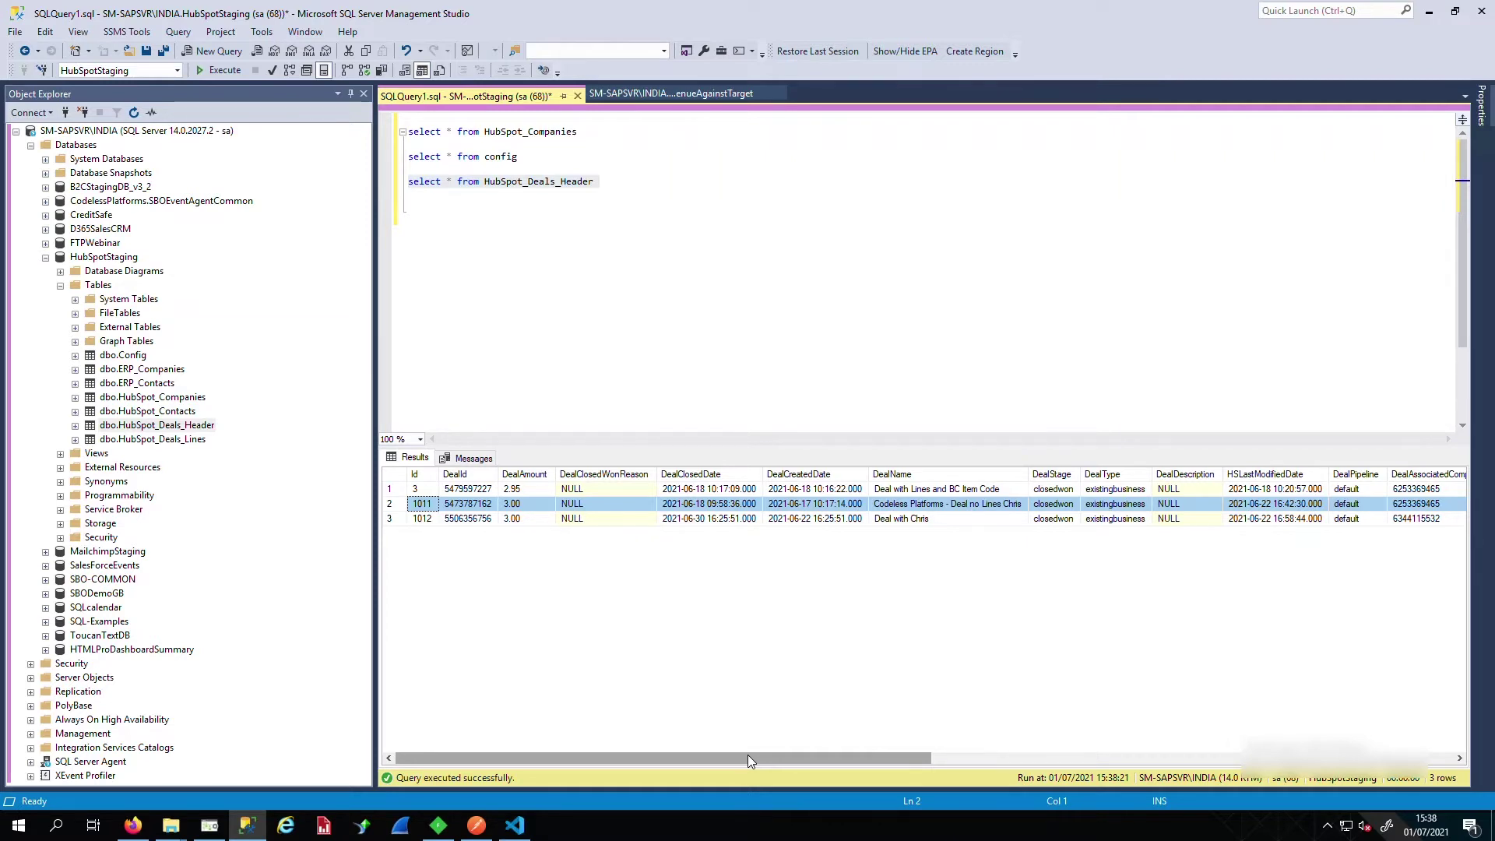
pyautogui.moveTo(747, 756); pyautogui.dragTo(1176, 724)
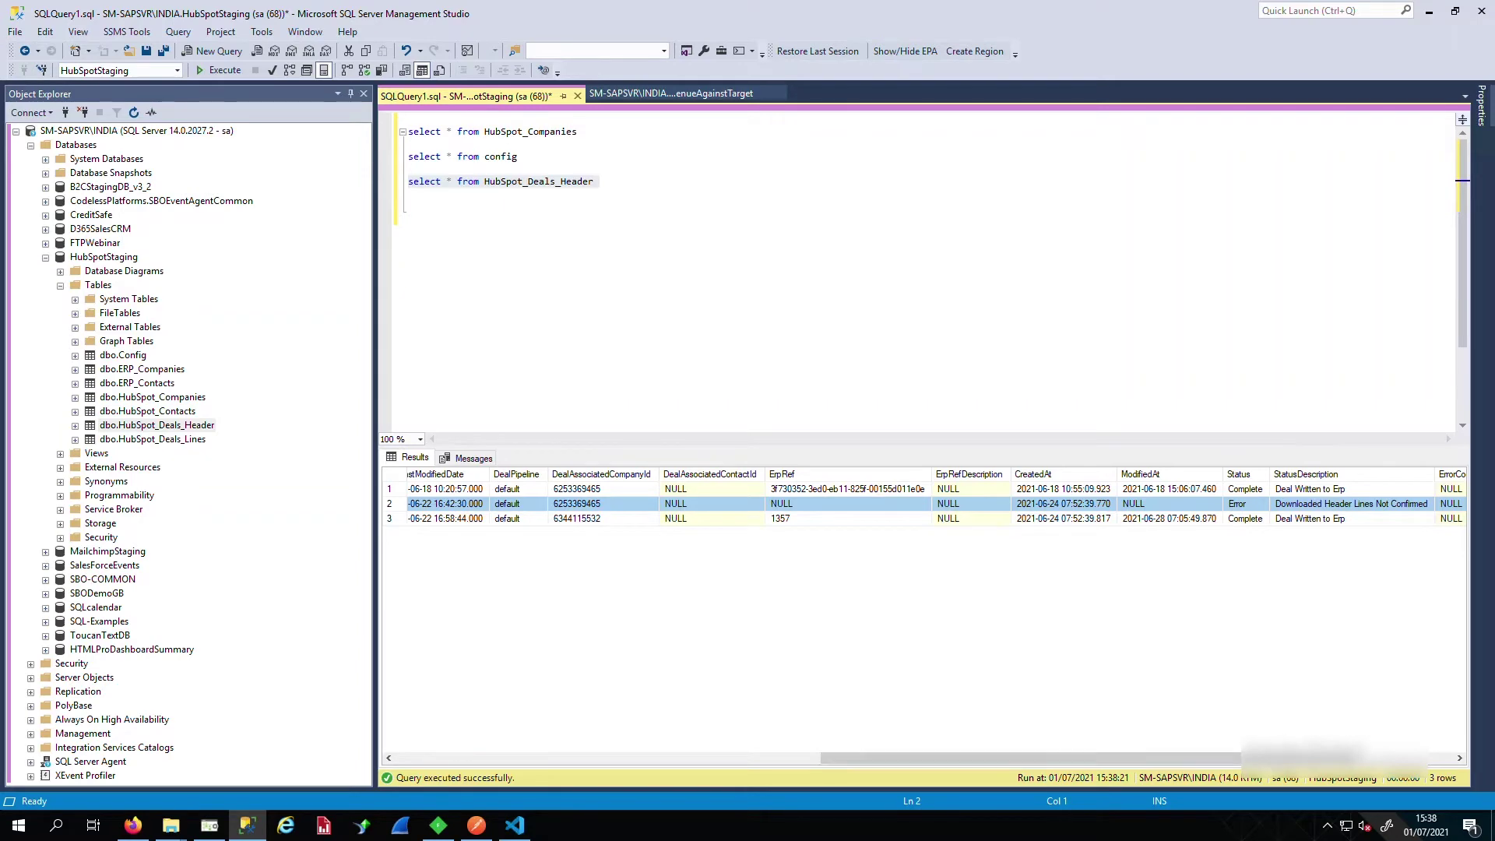
pyautogui.moveTo(1229, 758); pyautogui.dragTo(802, 792)
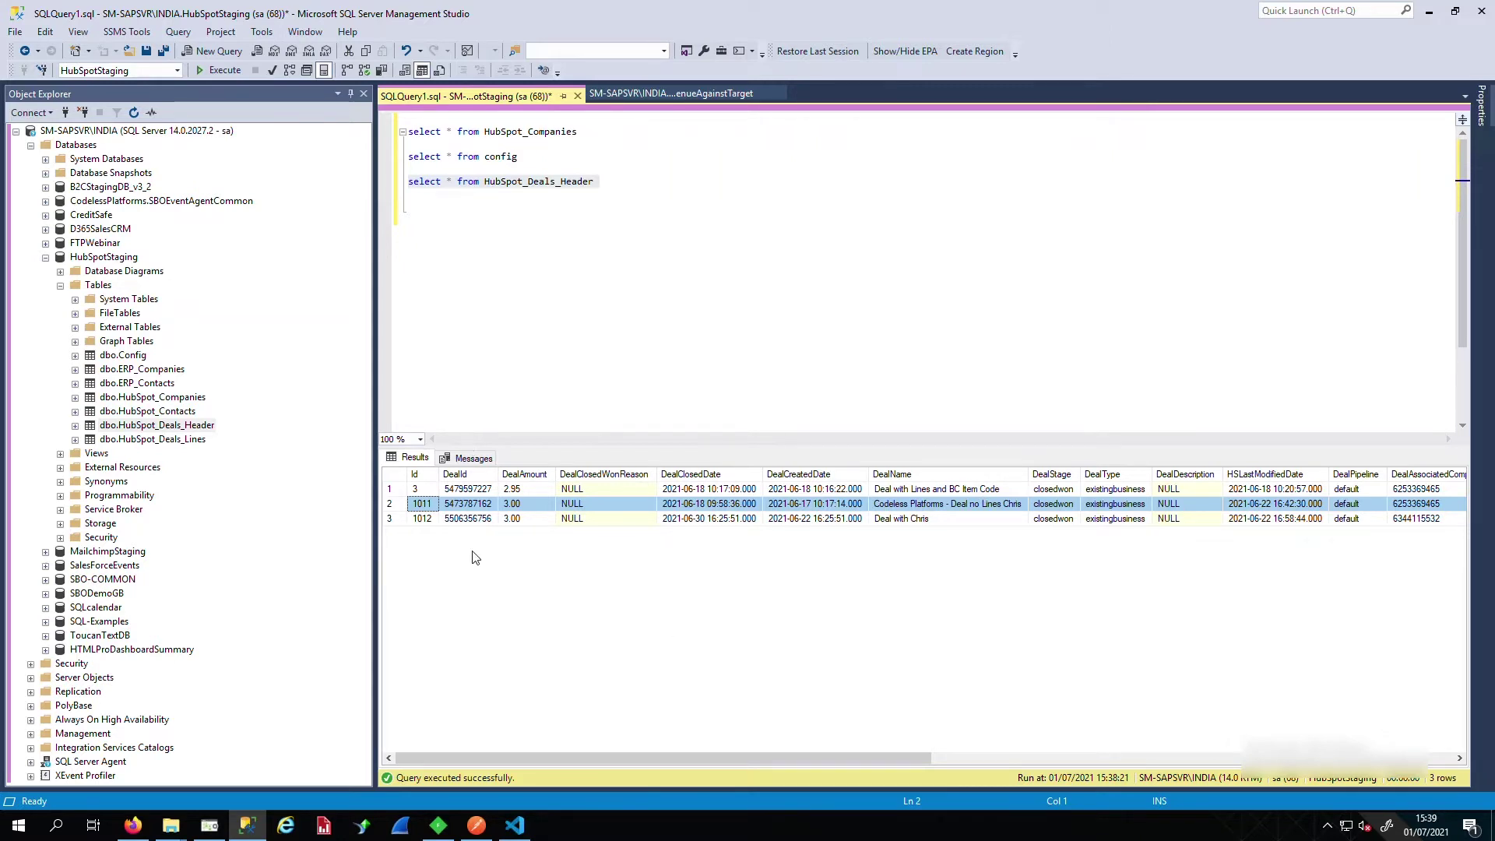
# - Switch to HubSpot and start a new deal named "Template Test BC" in the Sales Pipeline
pyautogui.click(134, 825)
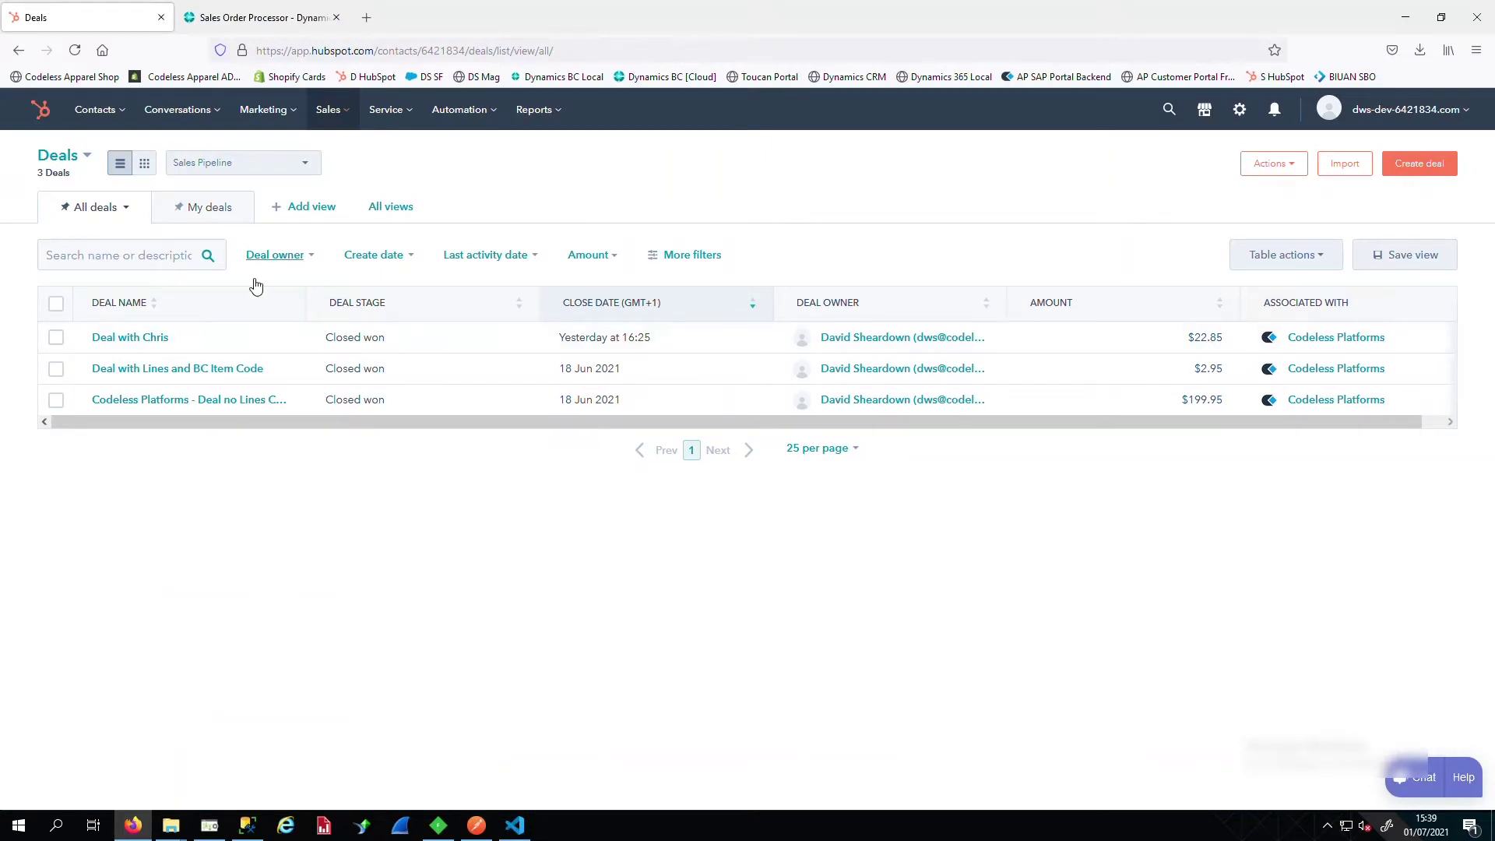
pyautogui.click(1433, 164)
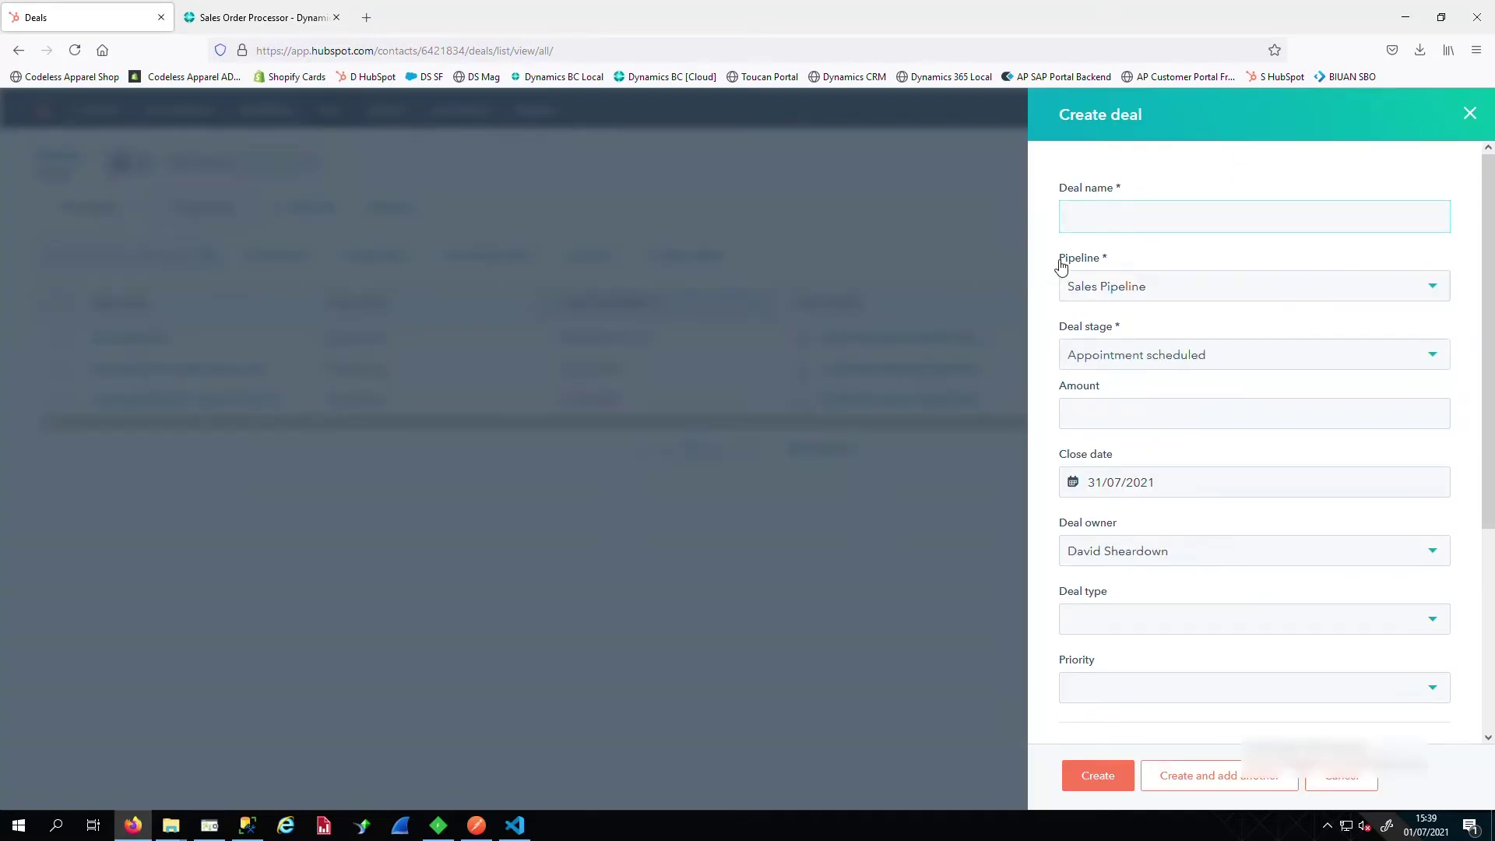
pyautogui.write('Template Test BC')
pyautogui.click(1108, 294)
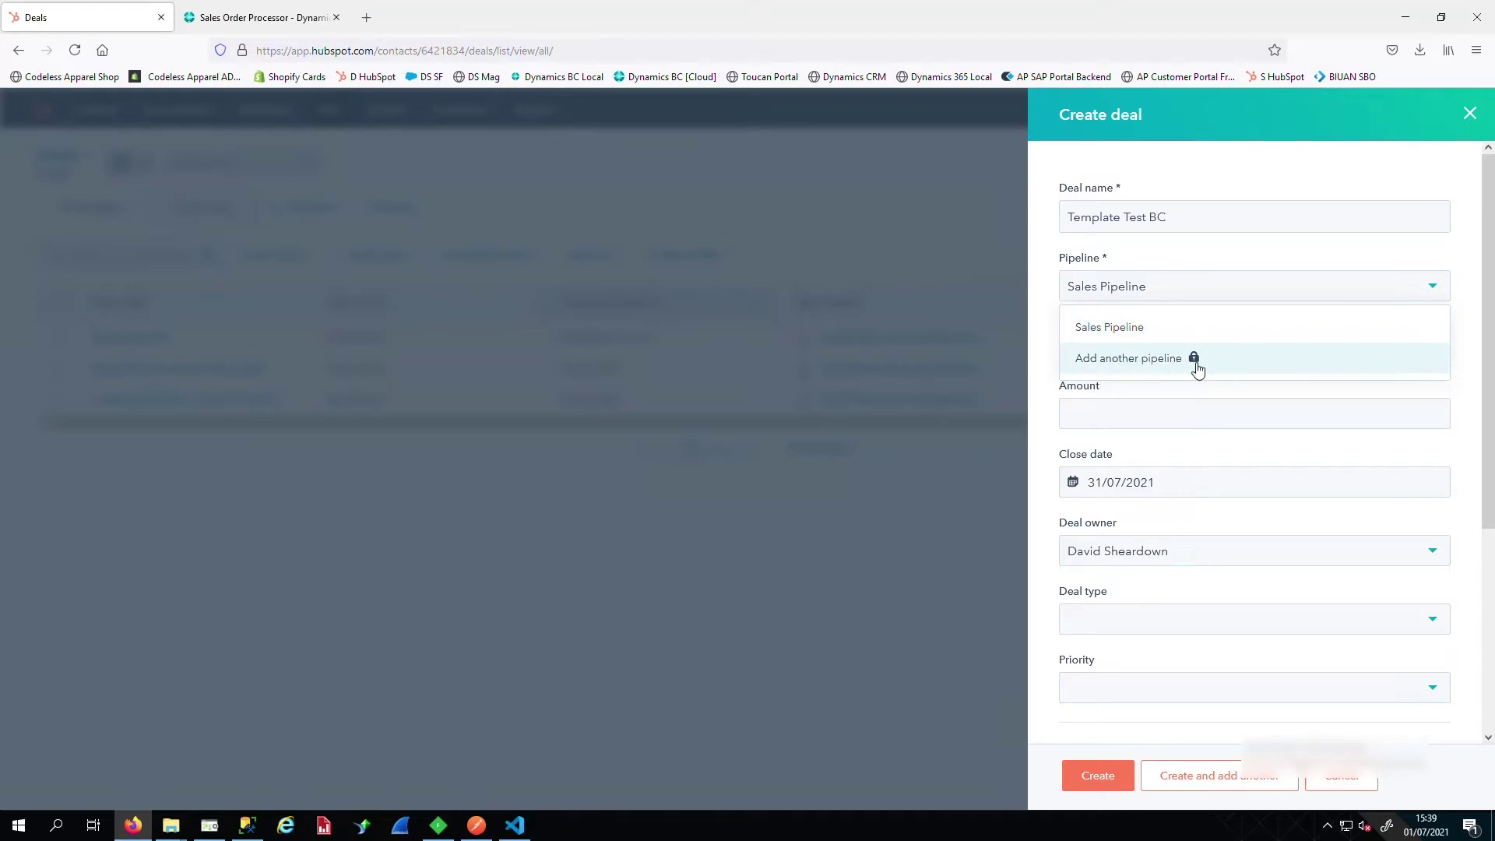
pyautogui.click(1135, 330)
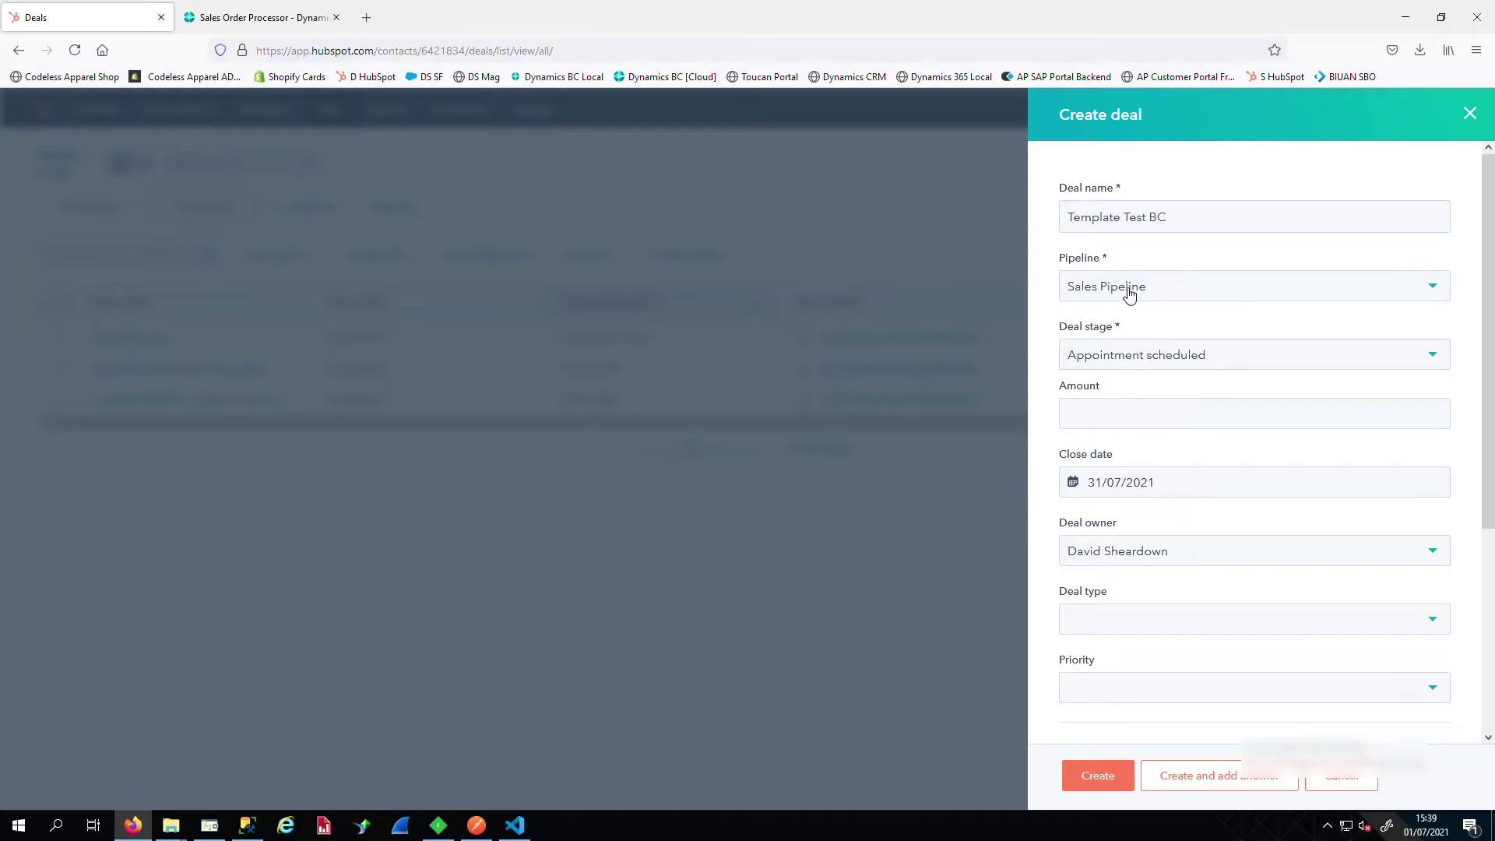
# - Set the new deal's stage to Closed won and its amount to 100
pyautogui.click(1152, 364)
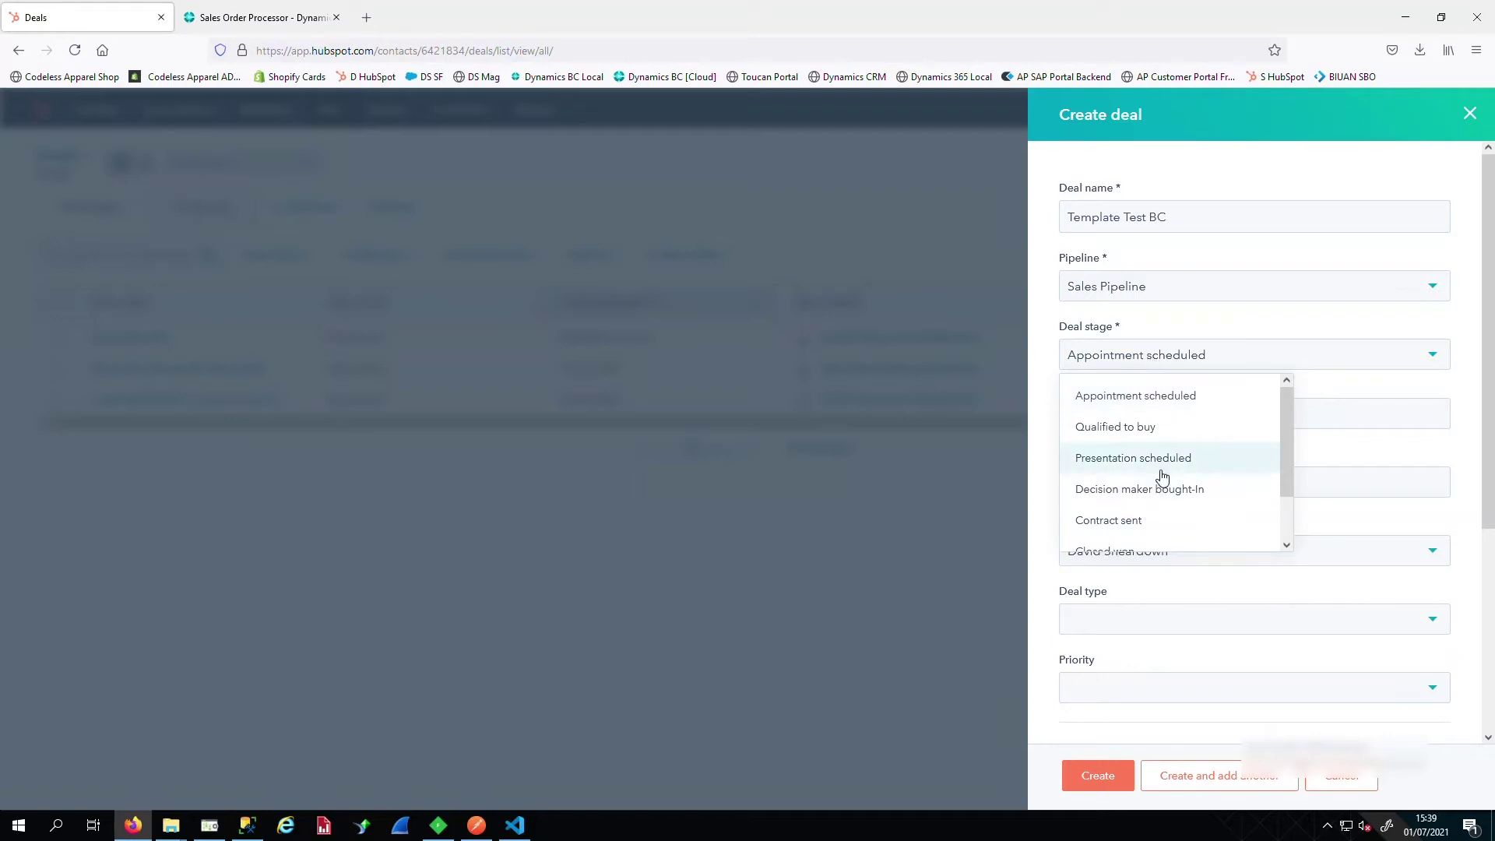
pyautogui.scroll(-2, 1158, 477)
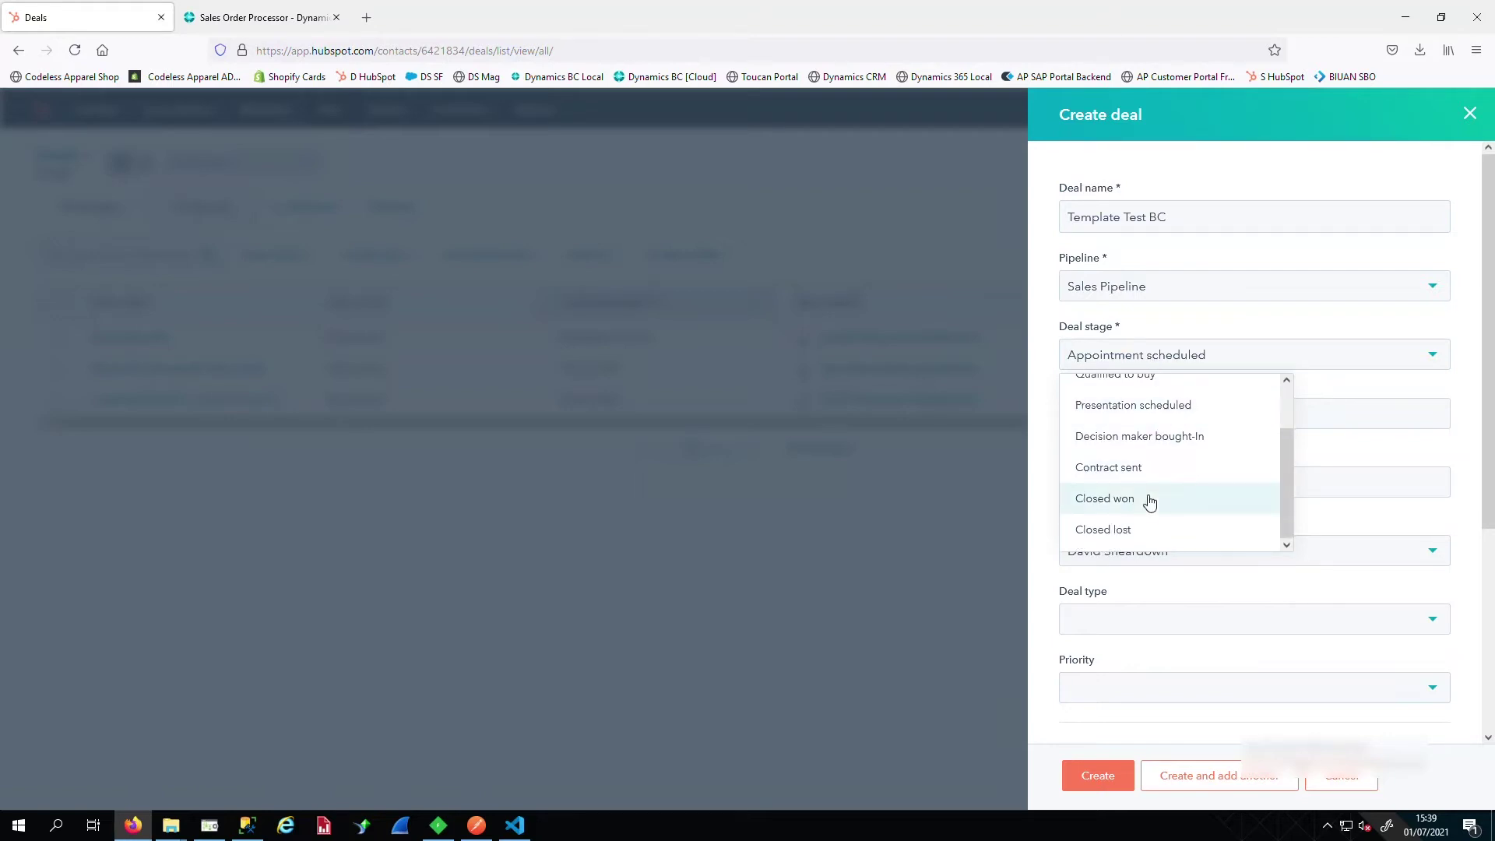
pyautogui.click(1137, 503)
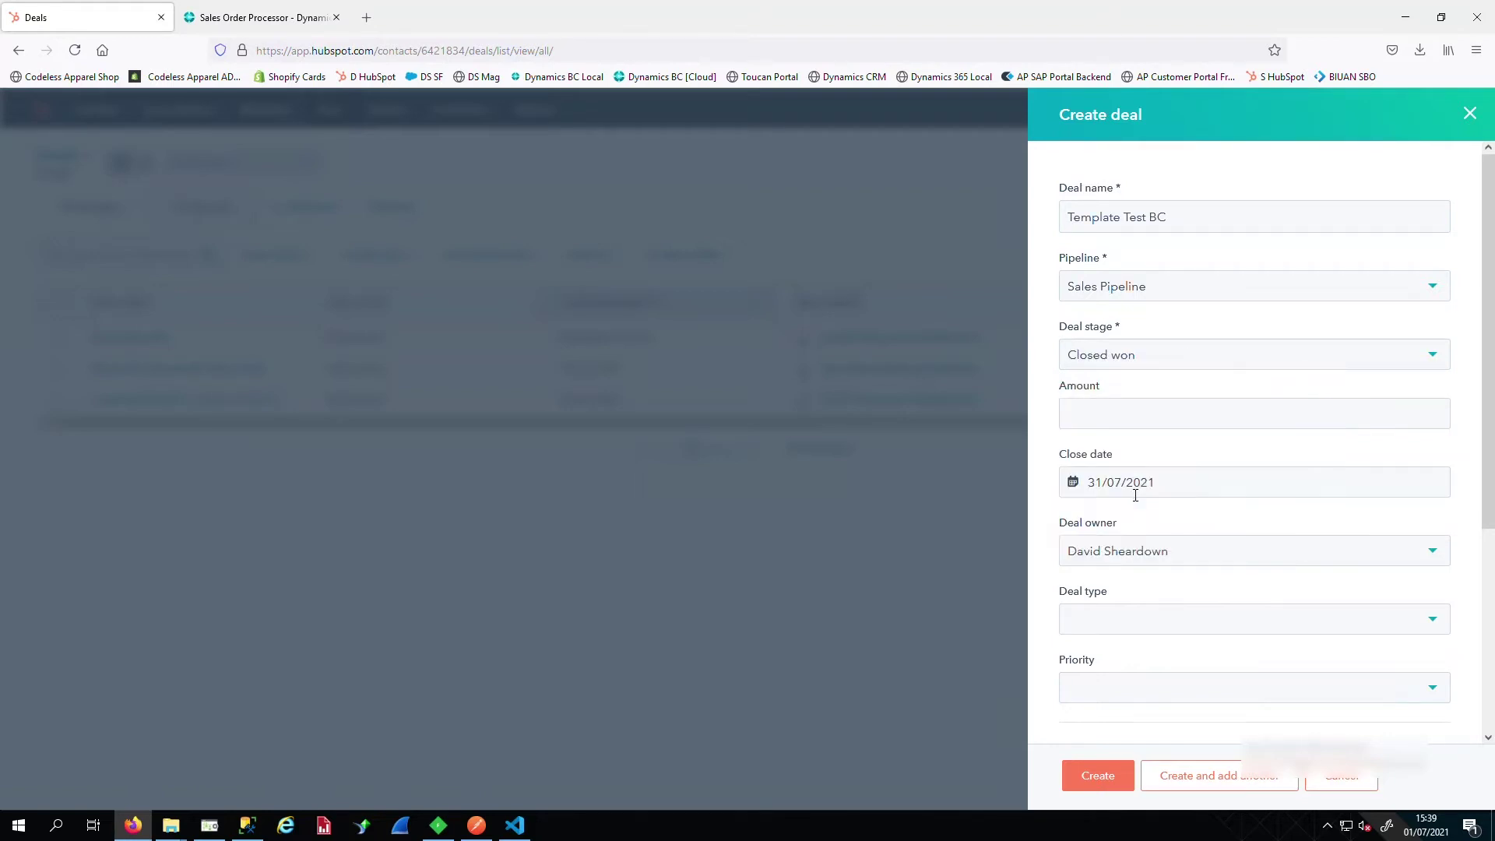
pyautogui.click(1151, 416)
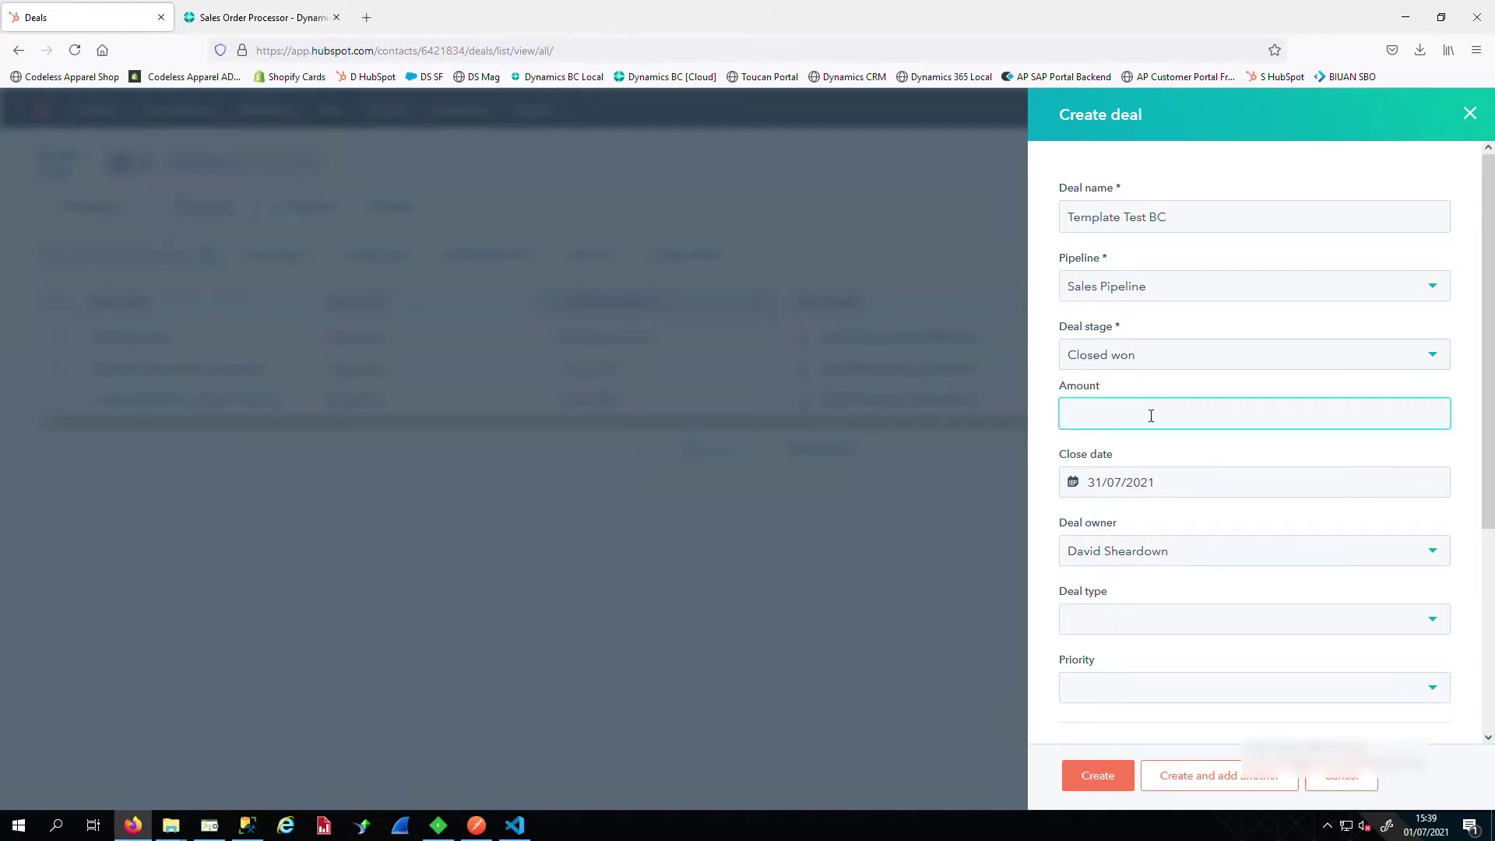
pyautogui.write('100')
pyautogui.press('Tab')
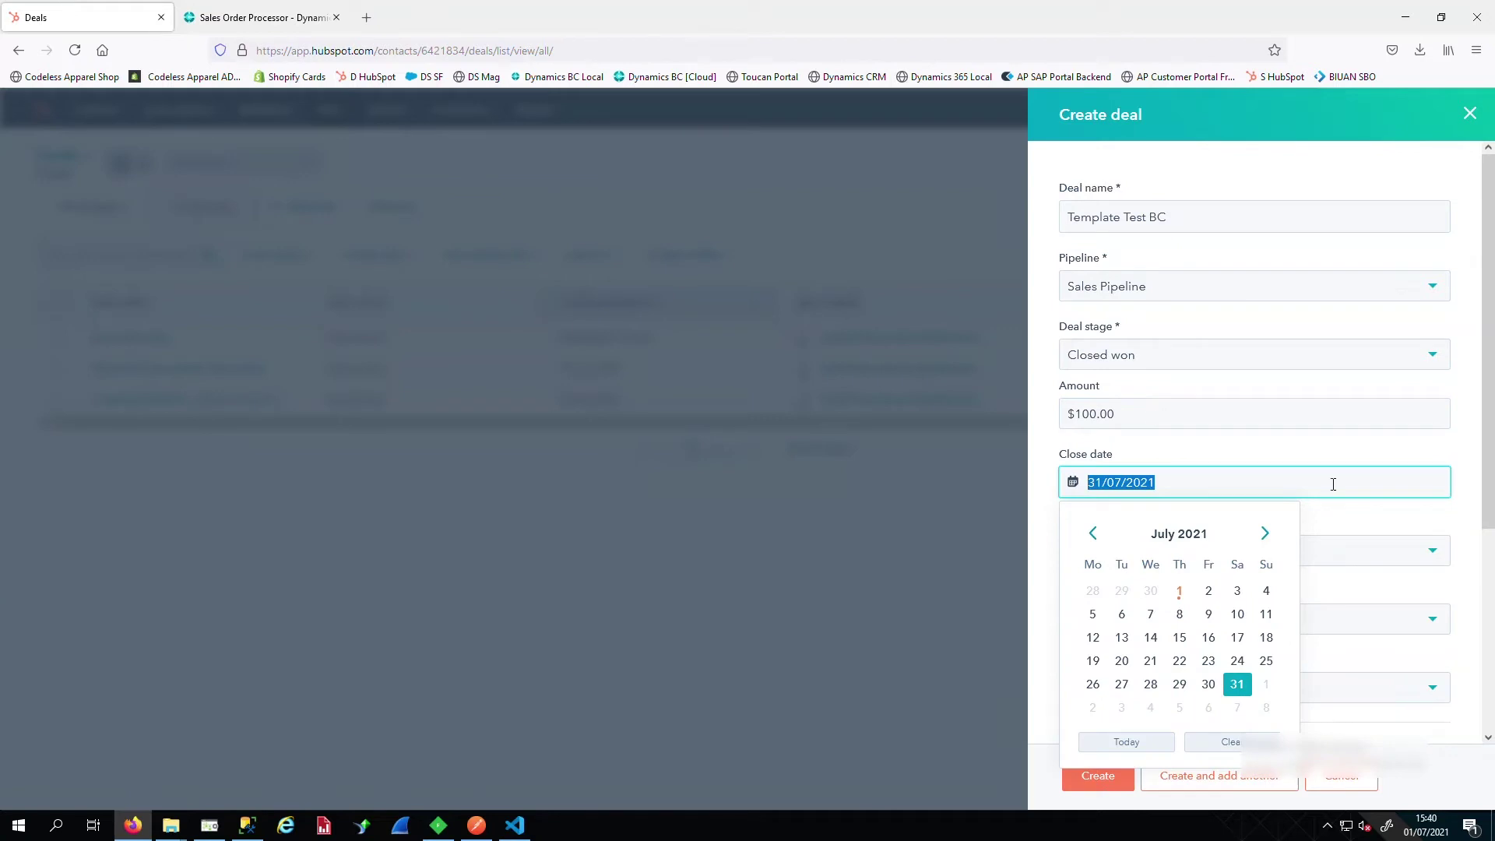
# - Set the deal to No owner, with deal type New Business and priority Medium
pyautogui.click(1347, 518)
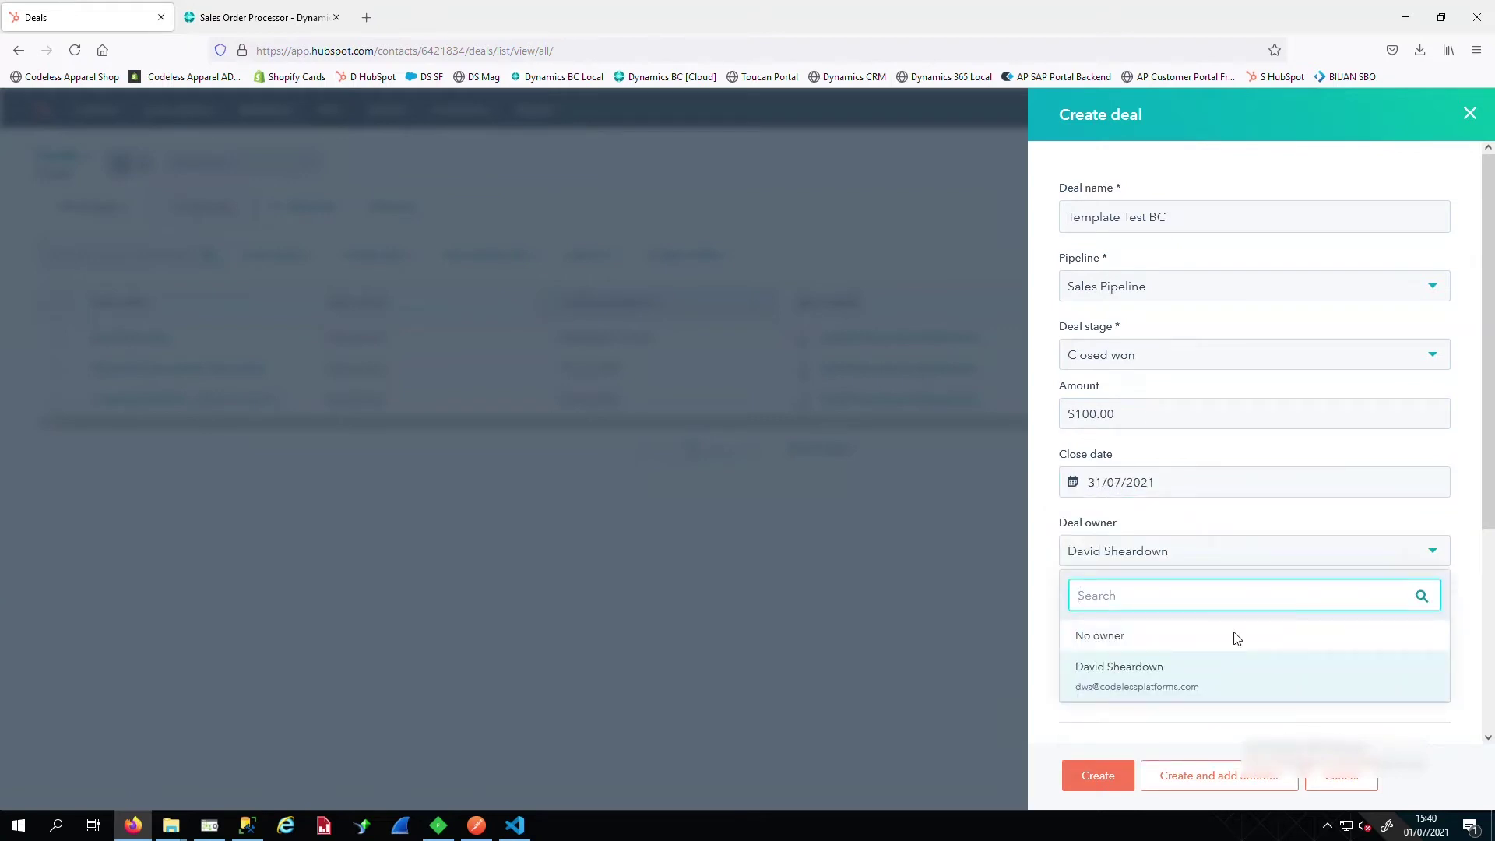
pyautogui.click(1105, 636)
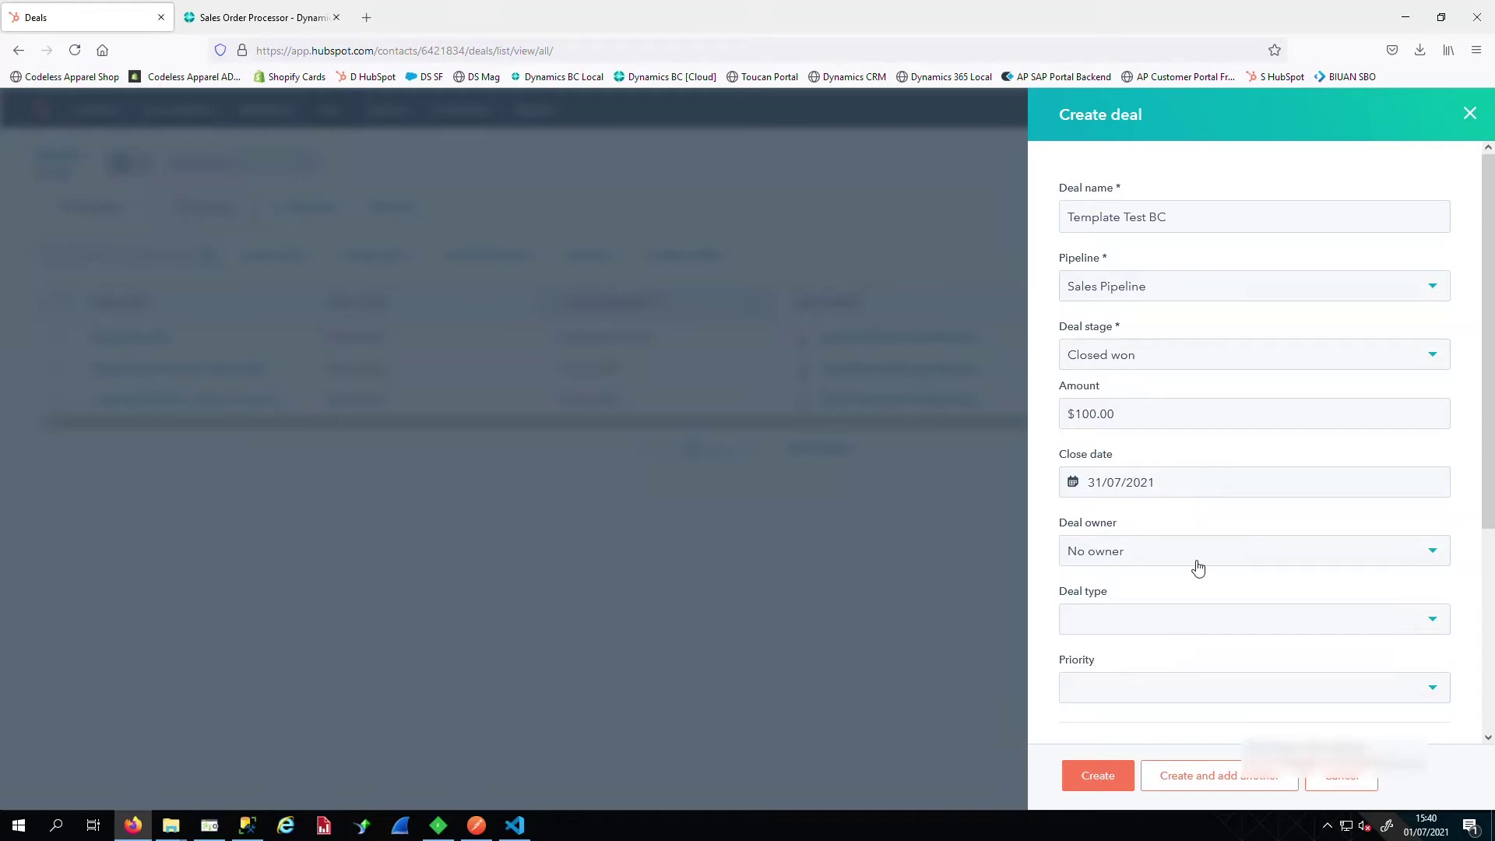
pyautogui.scroll(-4, 1198, 567)
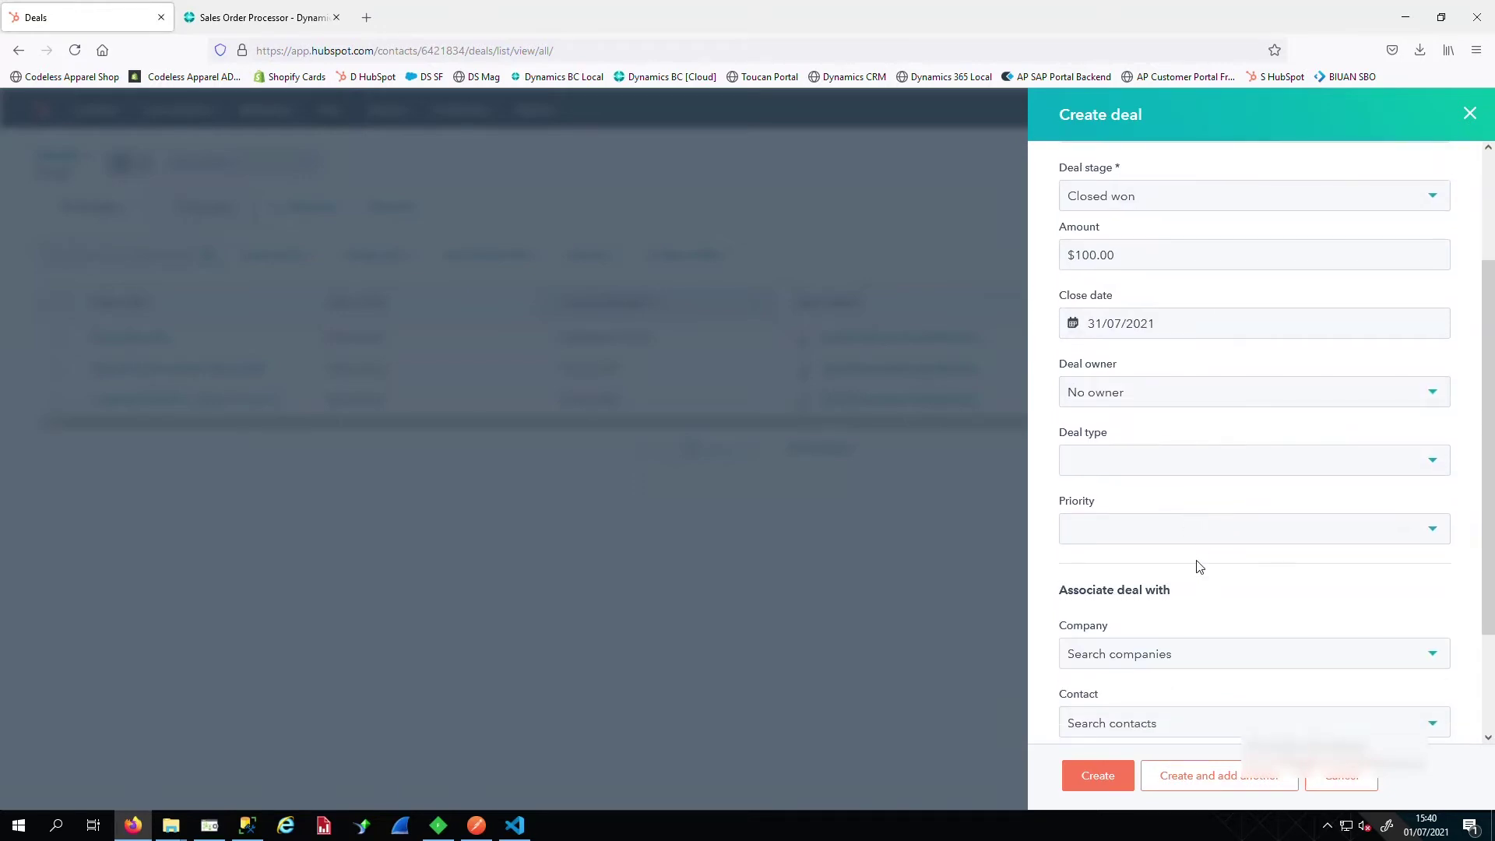
pyautogui.click(1171, 468)
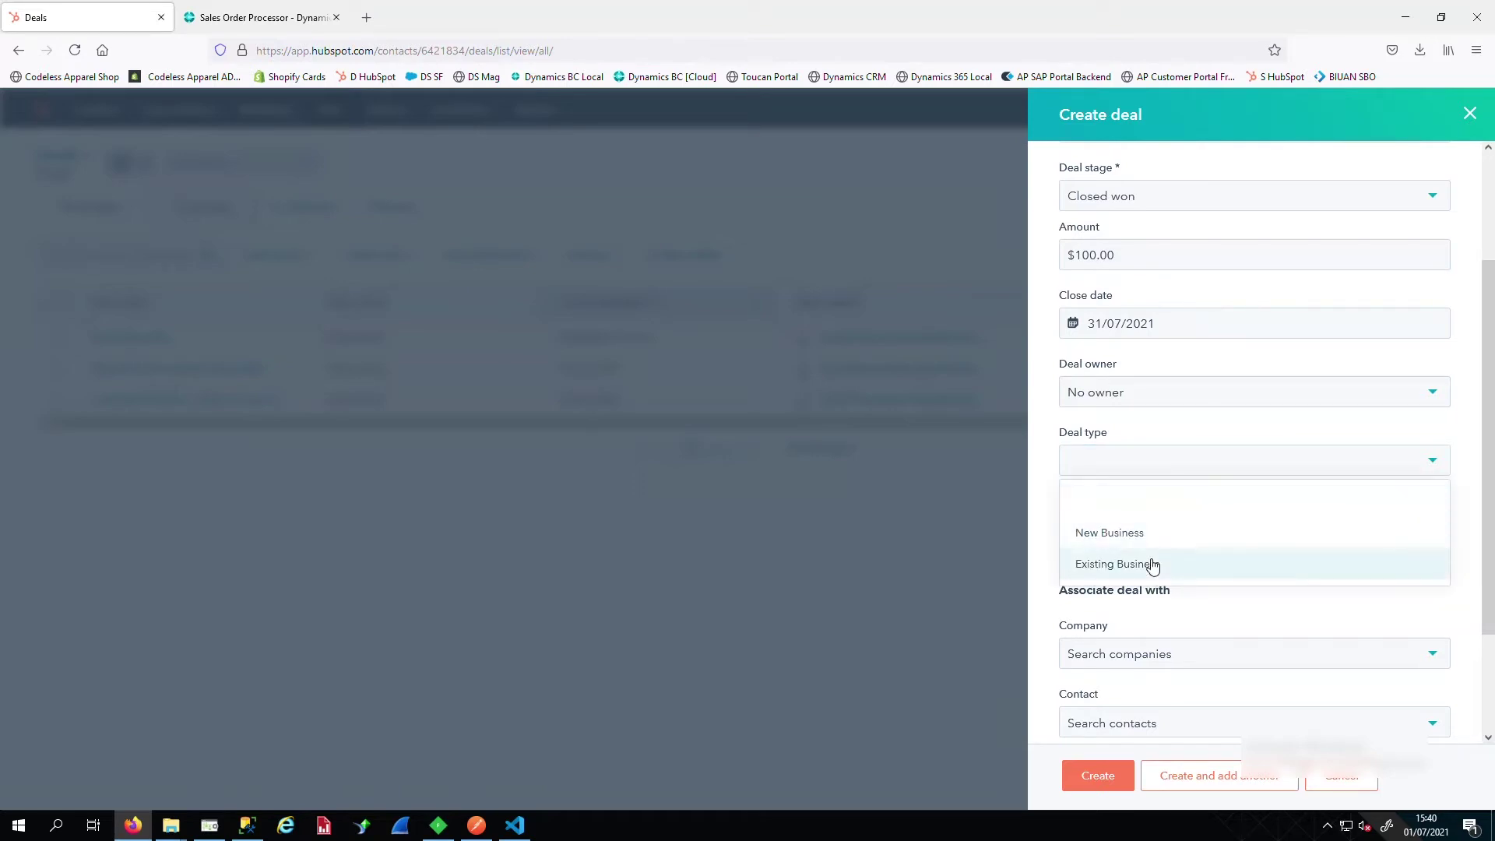
pyautogui.click(1142, 536)
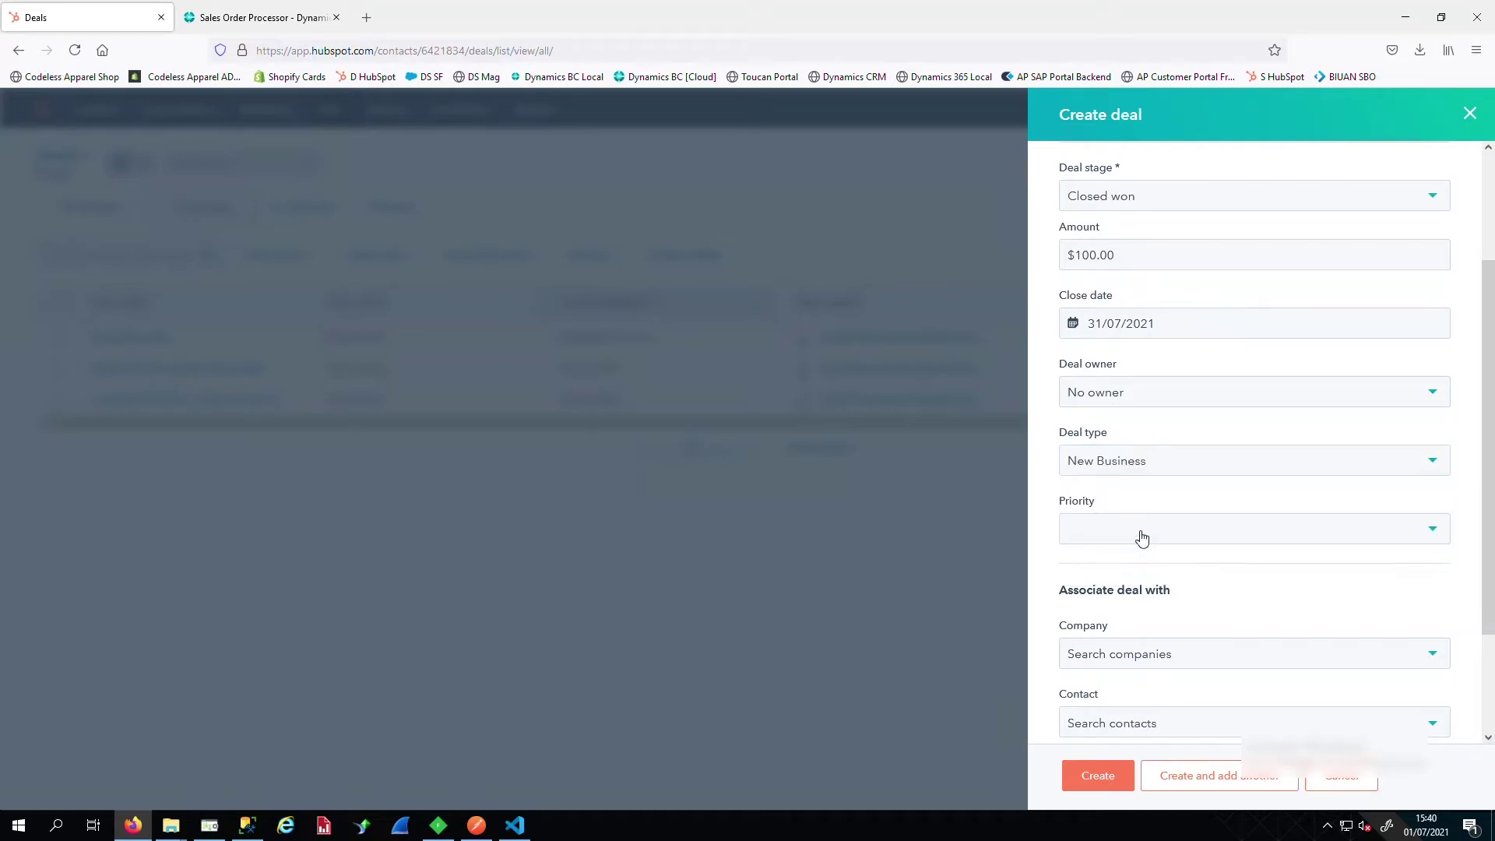
pyautogui.click(1143, 537)
pyautogui.click(1150, 636)
pyautogui.scroll(-3, 1301, 623)
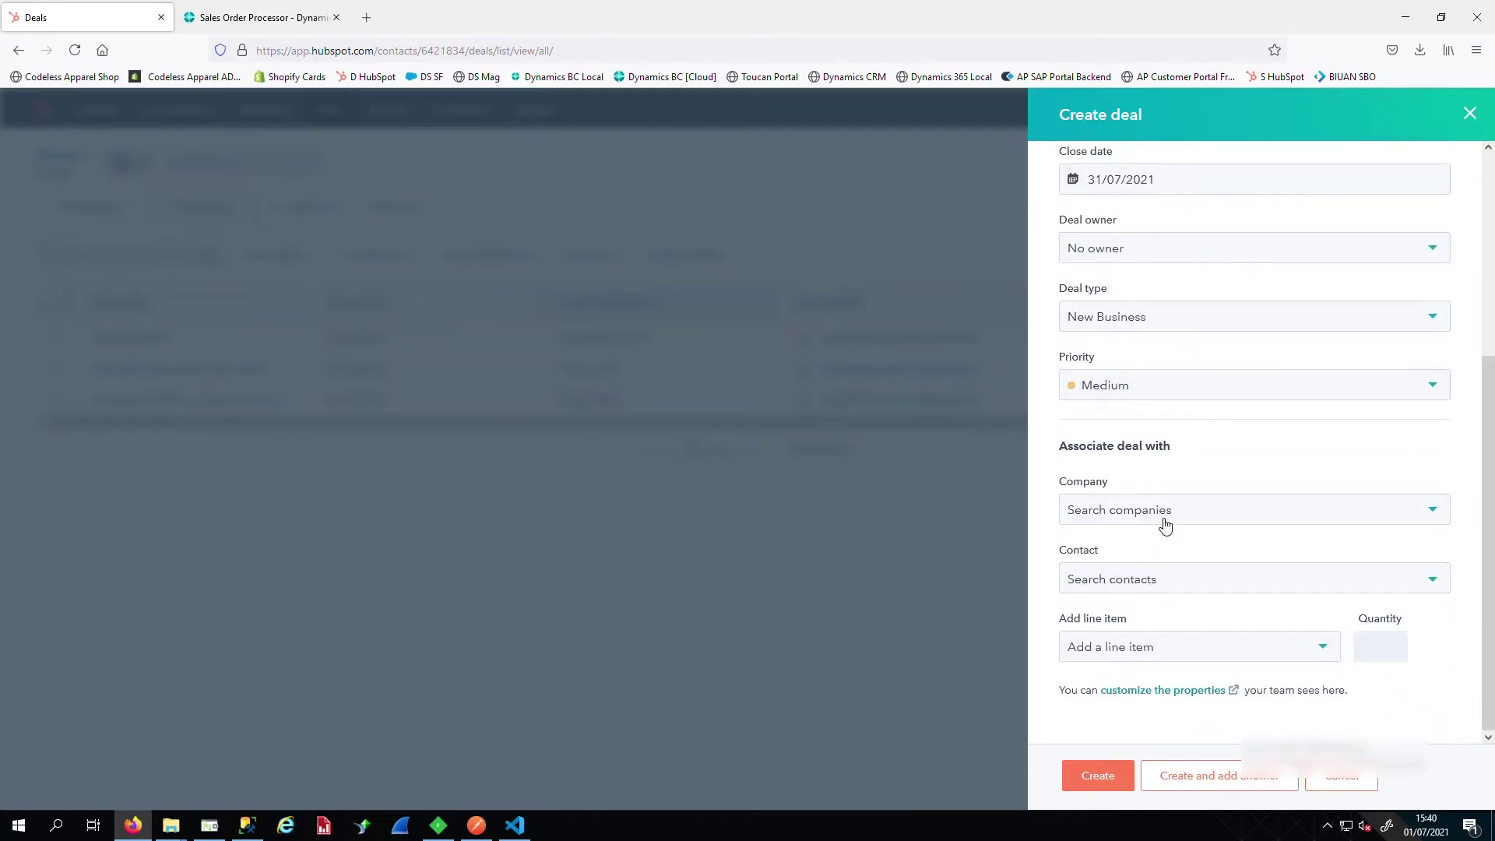
# - Associate the deal with the company Template Test Company (test.com), leaving the contact empty
pyautogui.click(1165, 526)
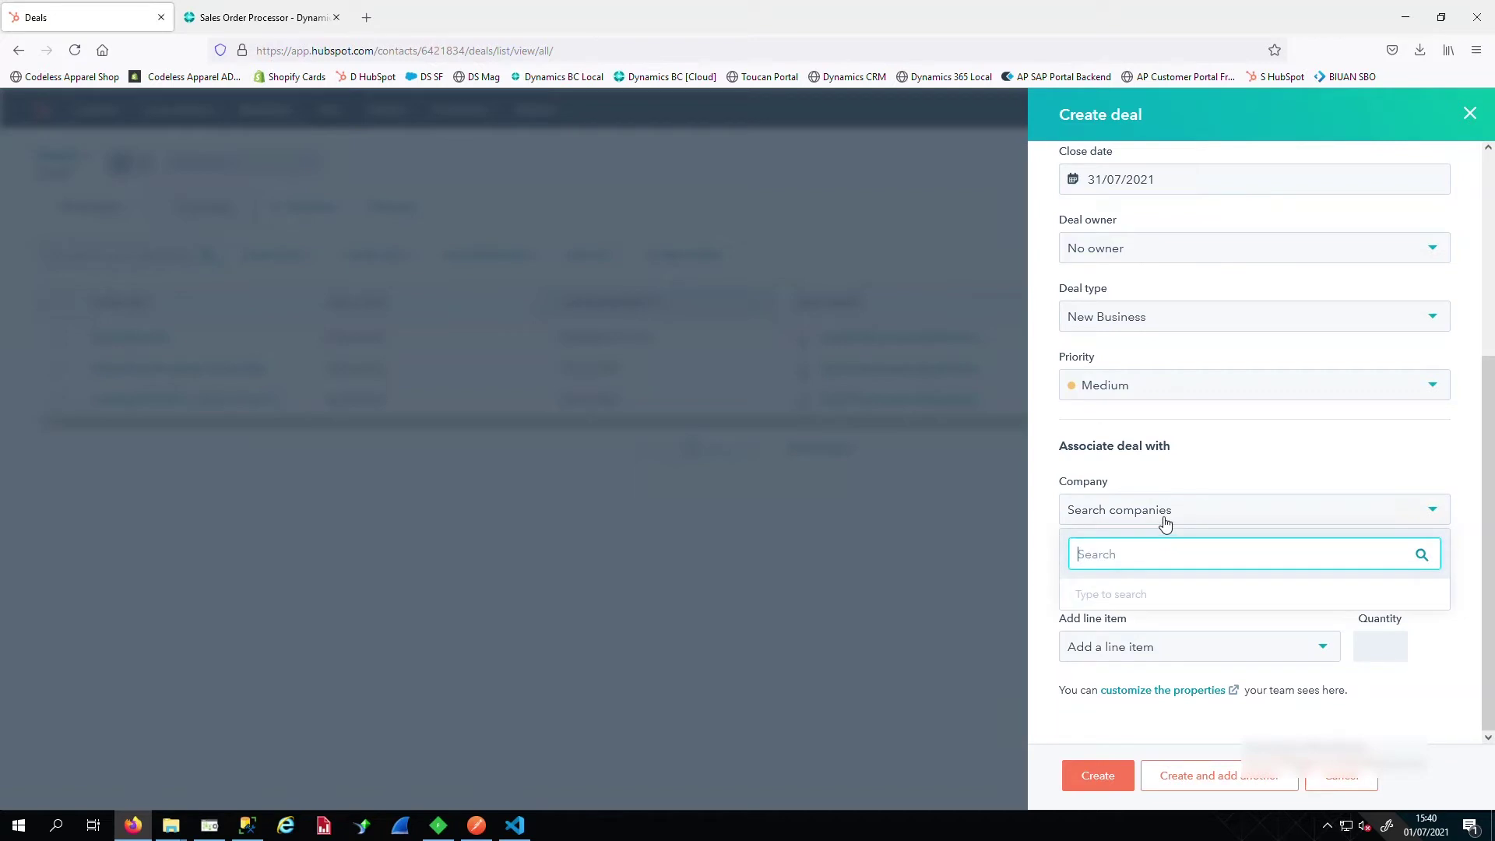
pyautogui.write('temp')
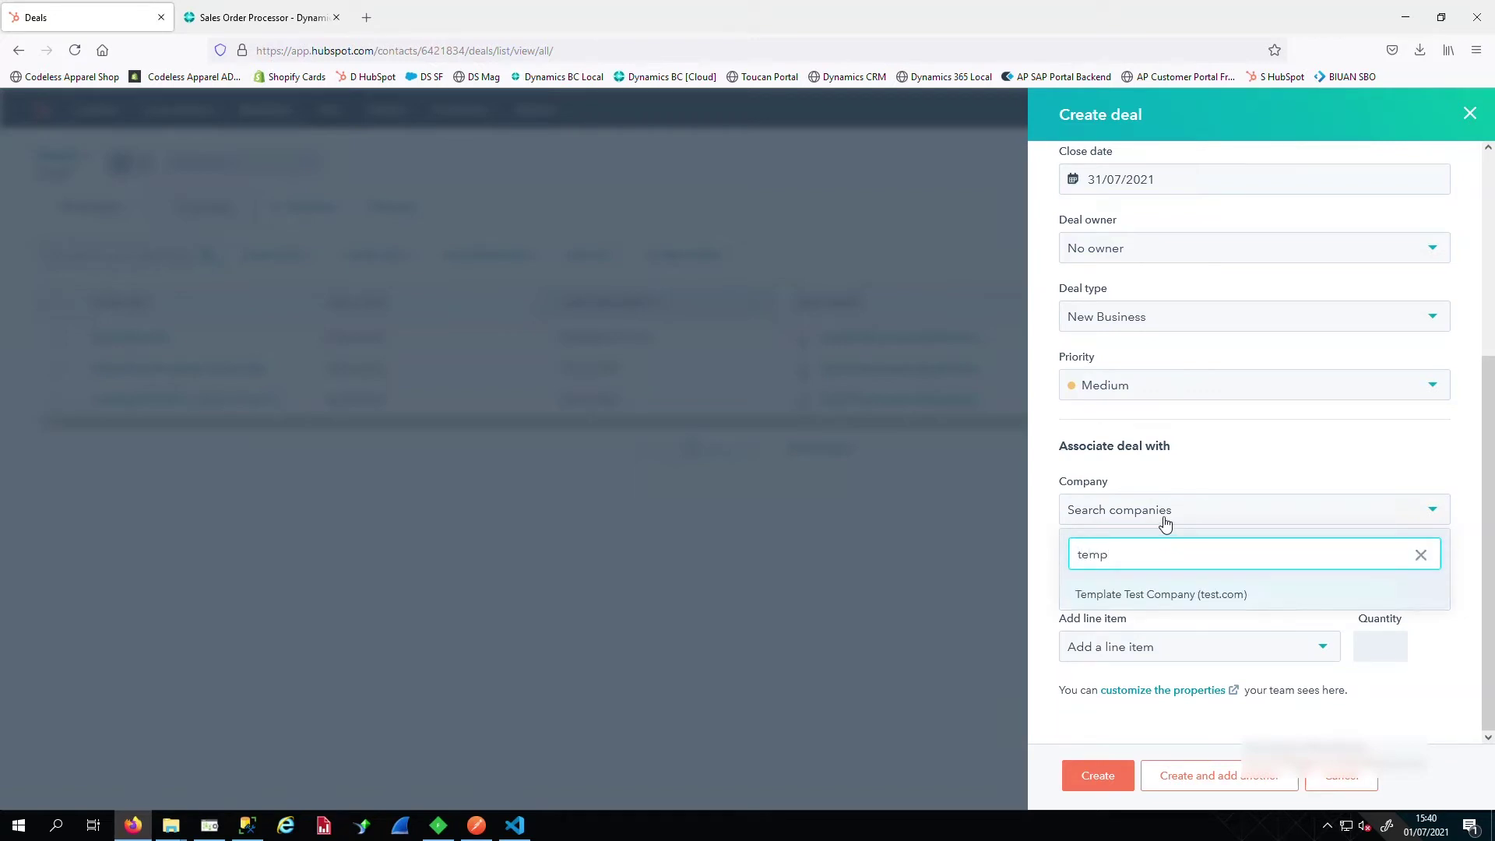
pyautogui.click(1158, 597)
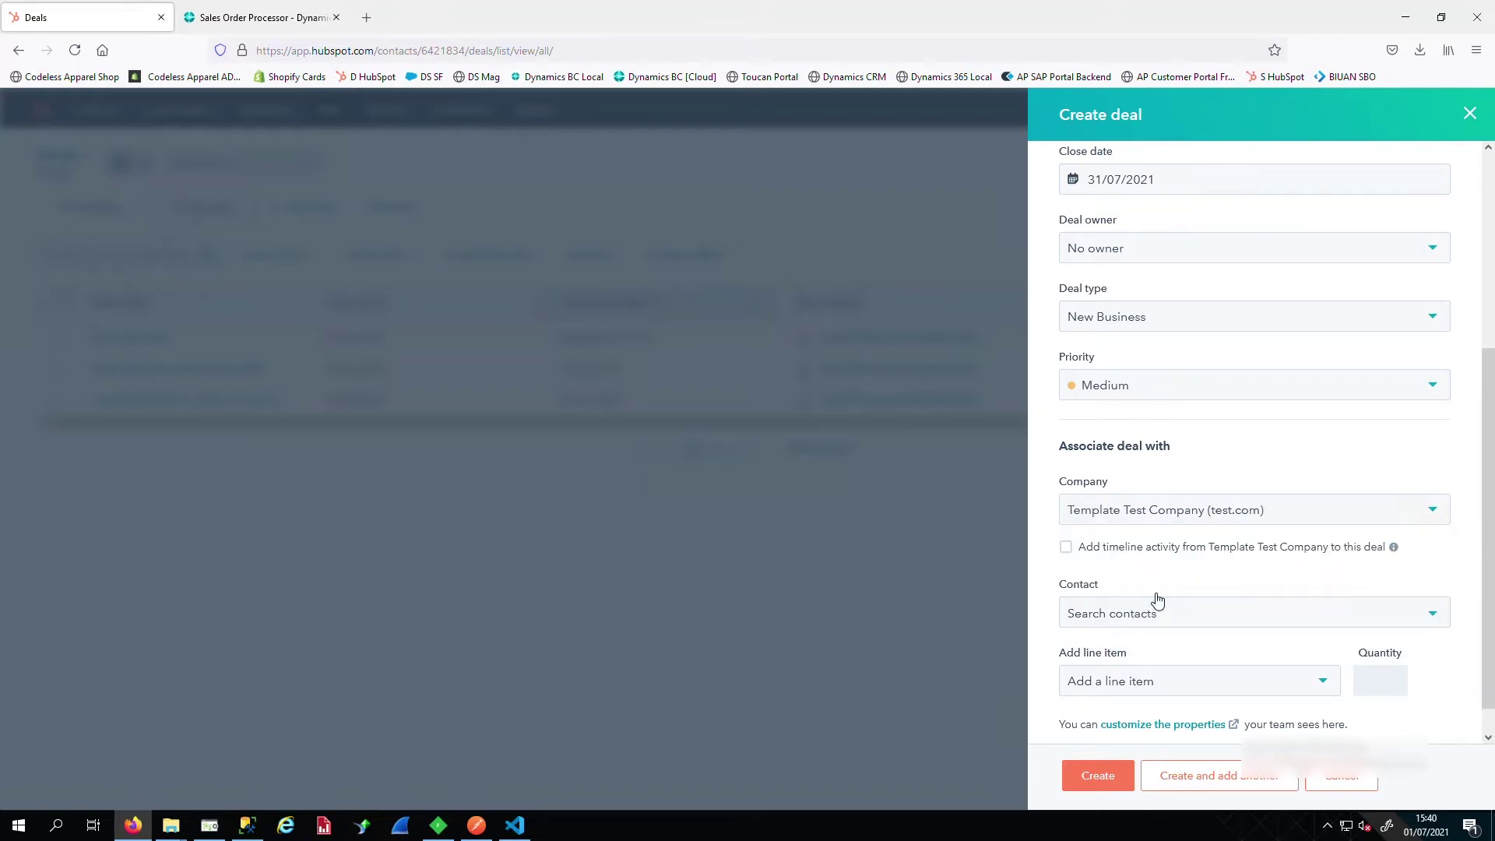
pyautogui.click(1202, 614)
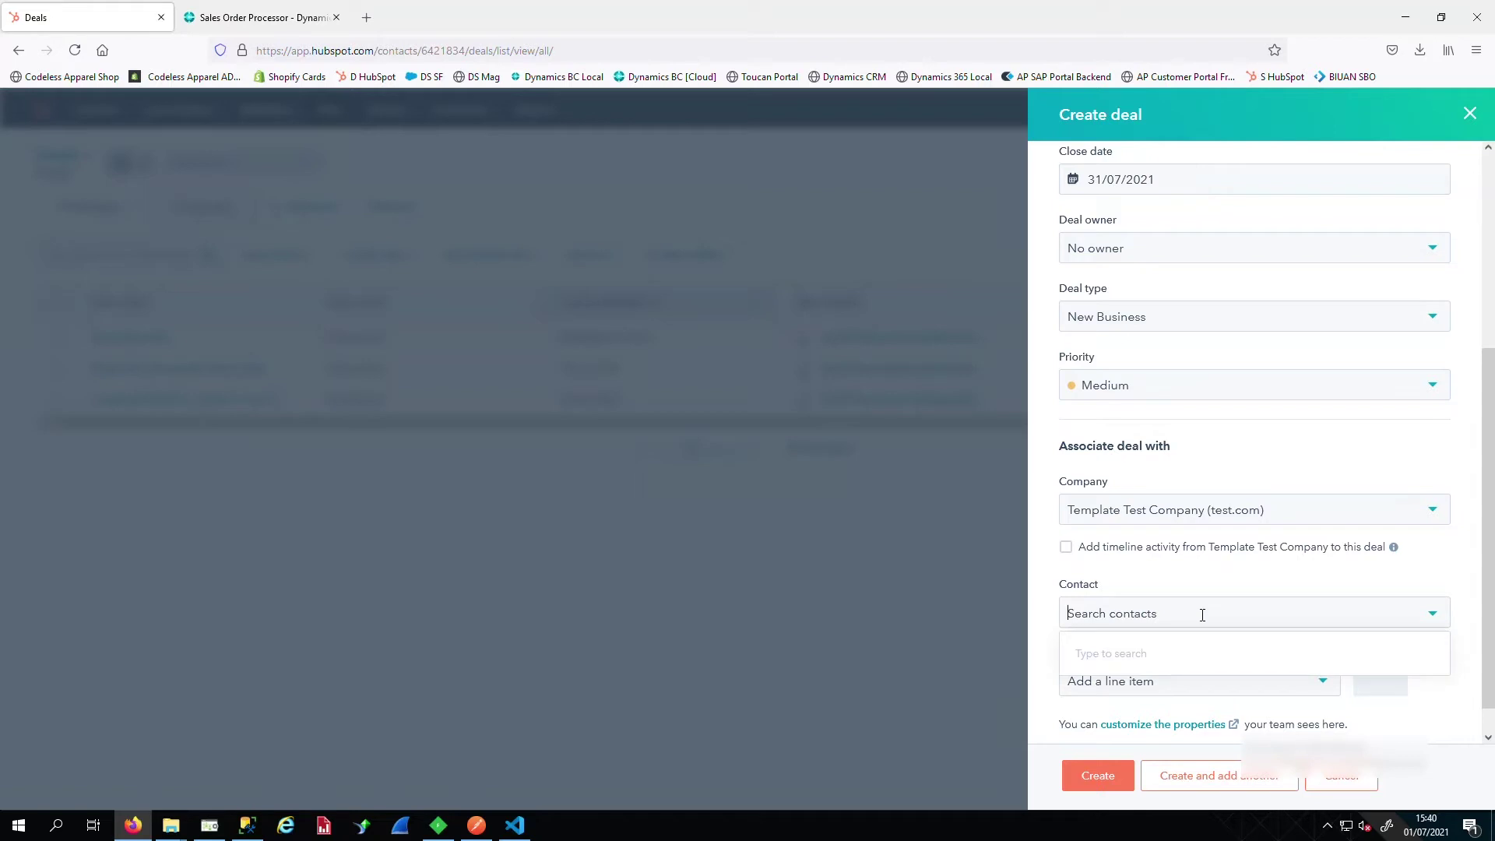
pyautogui.click(1190, 573)
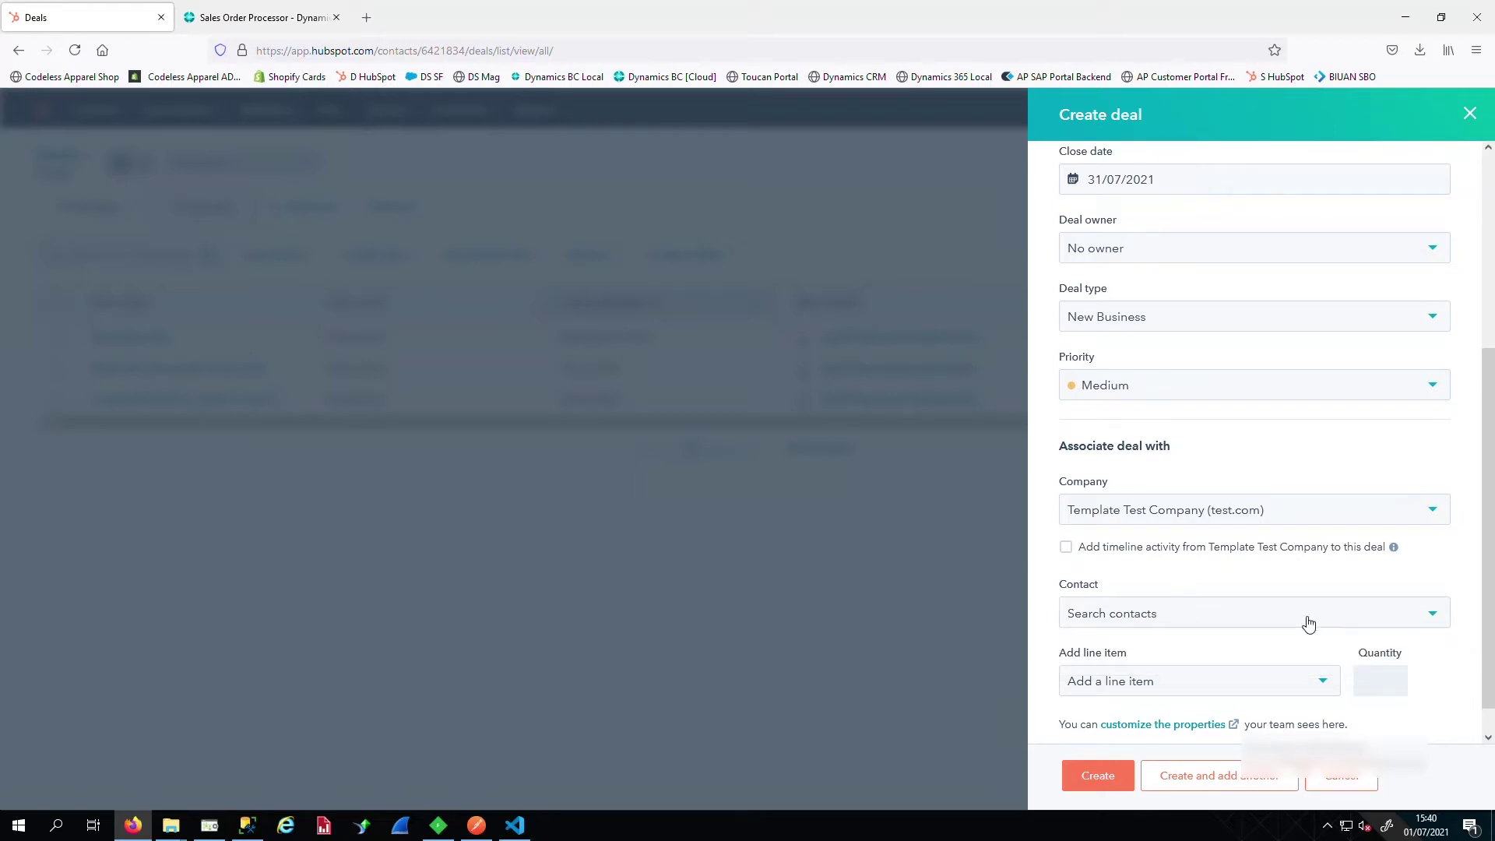
# - View the product library from the deal's line item choices and return to the deal form
pyautogui.click(1204, 690)
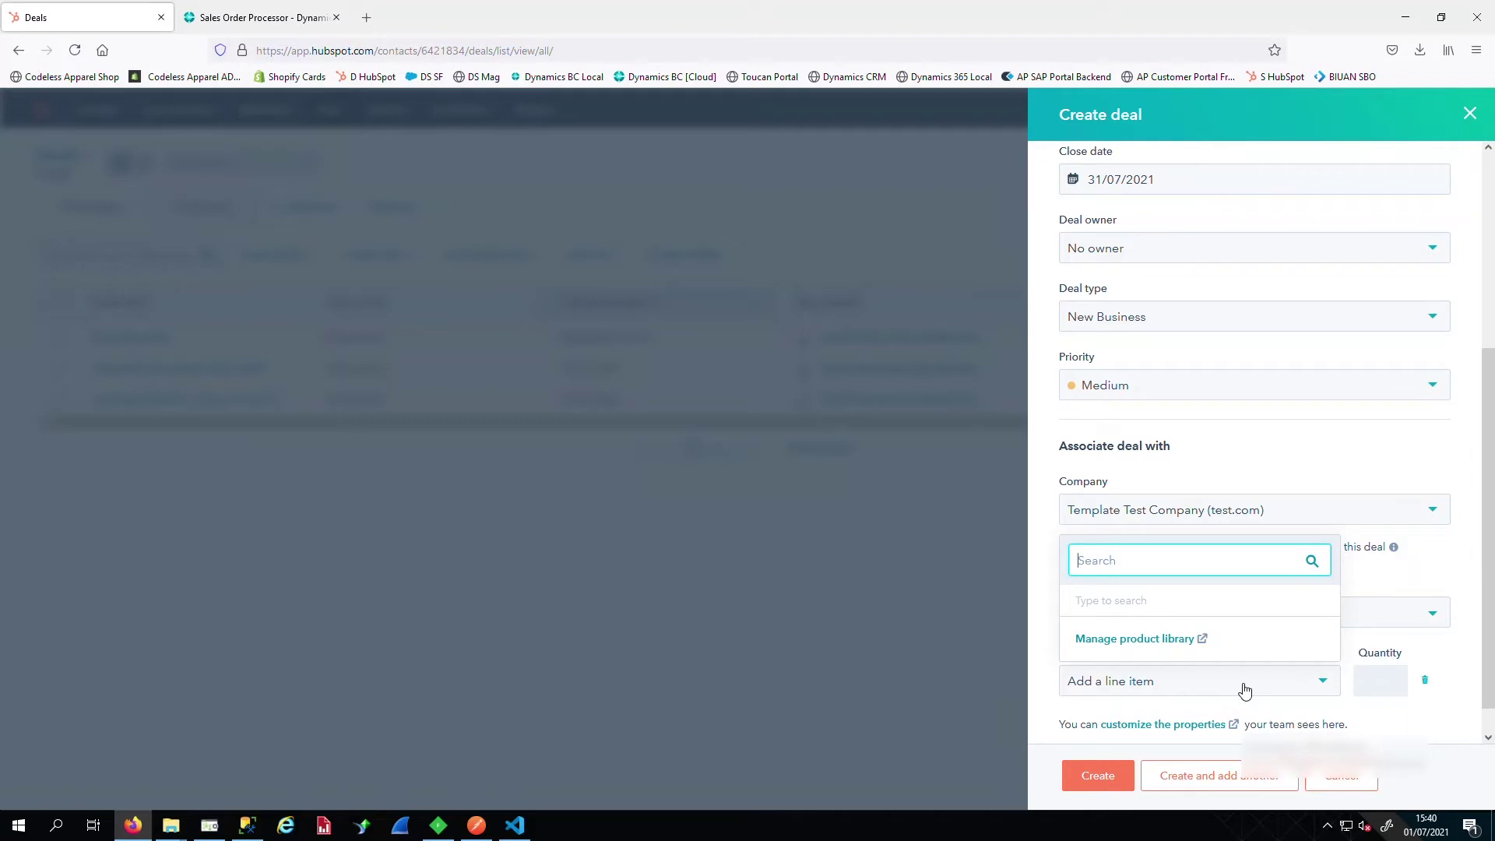
pyautogui.click(1150, 644)
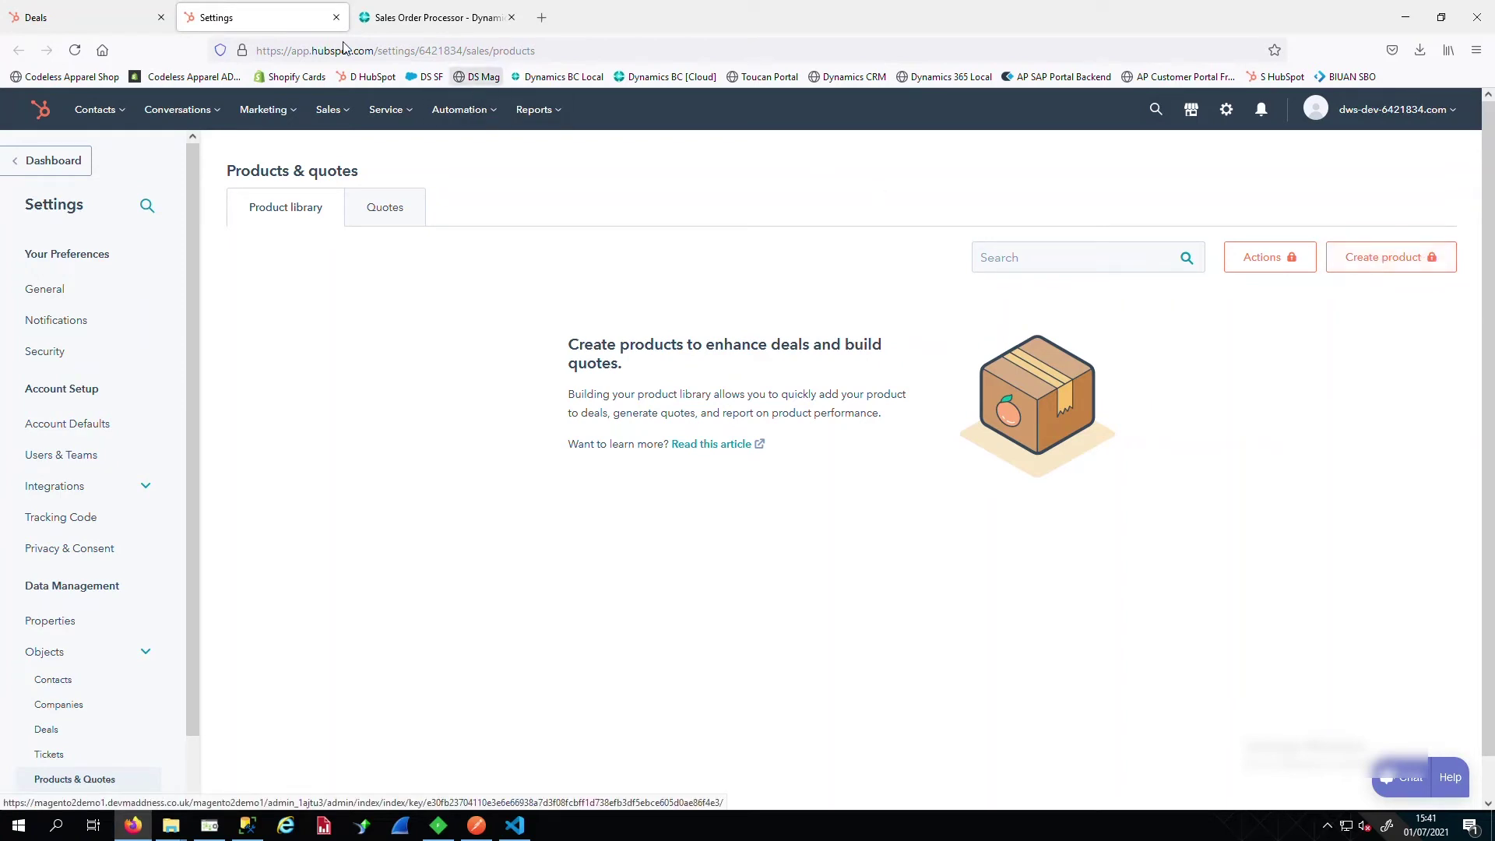
pyautogui.click(341, 17)
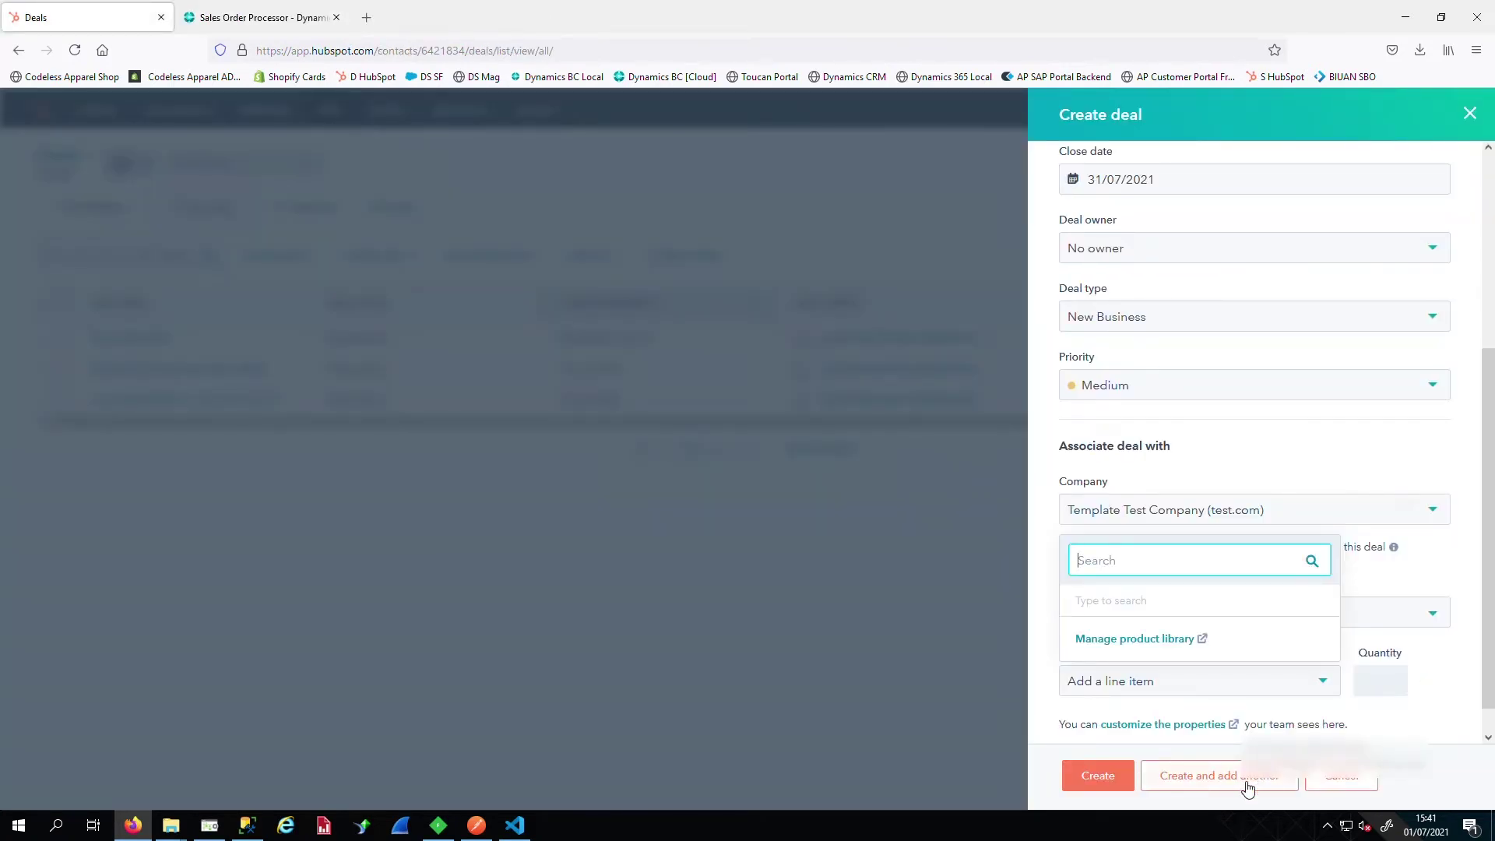
# - Create the deal and open the form for adding a custom line item to it
pyautogui.click(1114, 779)
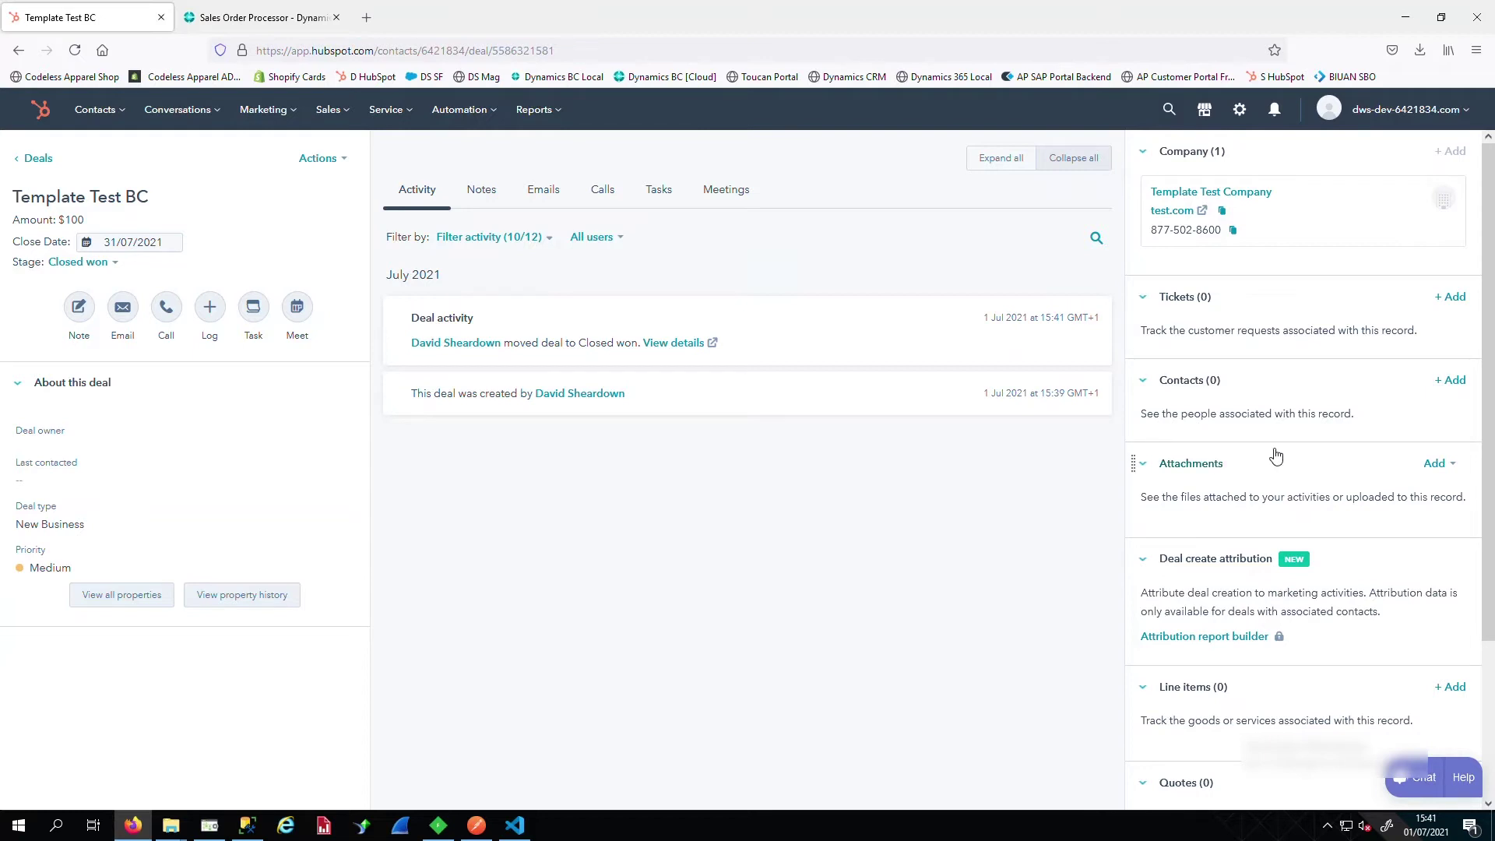
pyautogui.scroll(-3, 1275, 455)
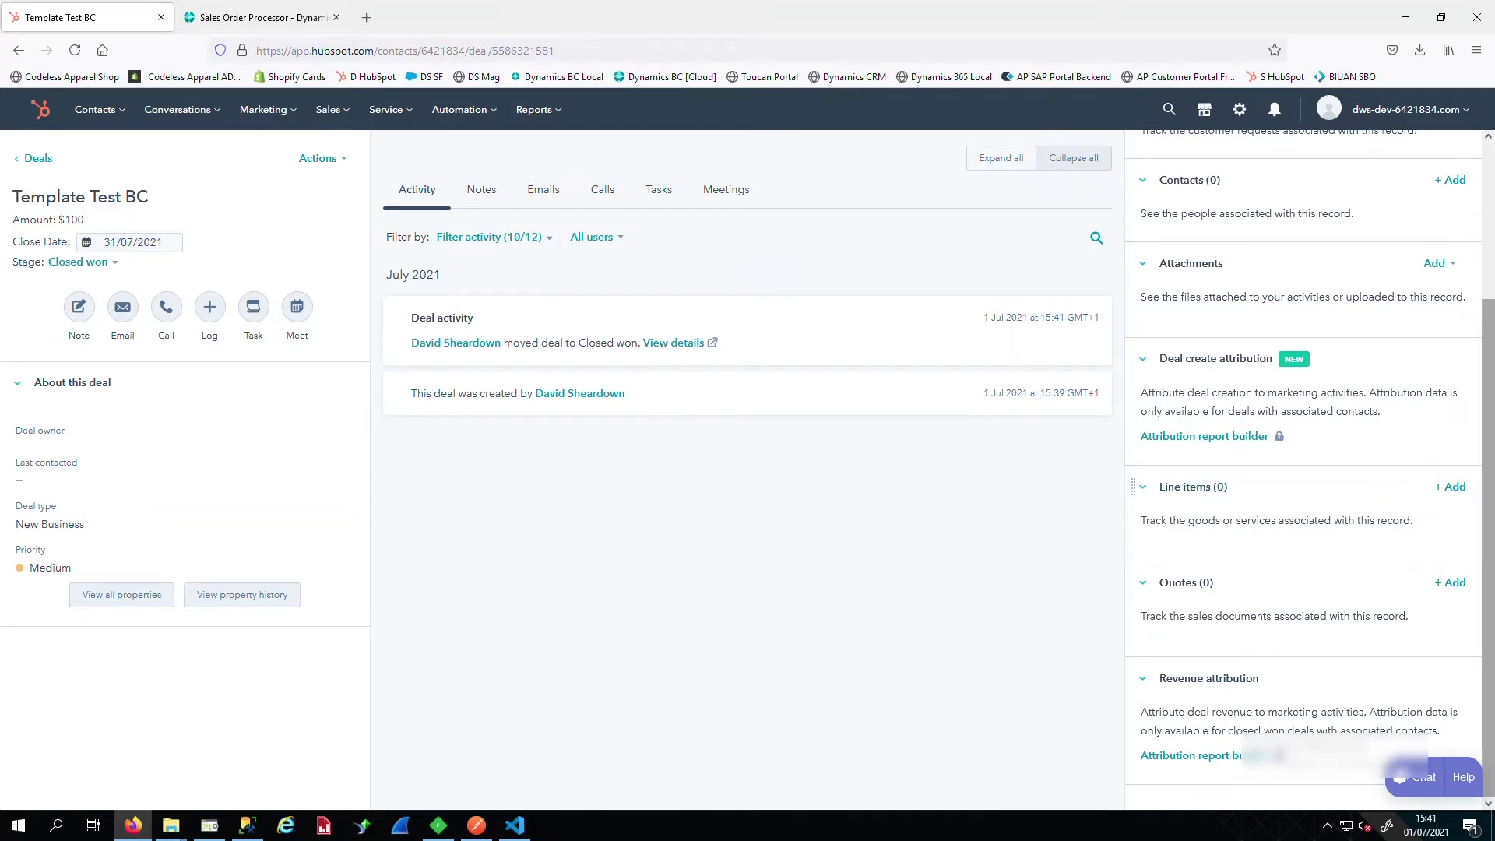
pyautogui.click(1450, 488)
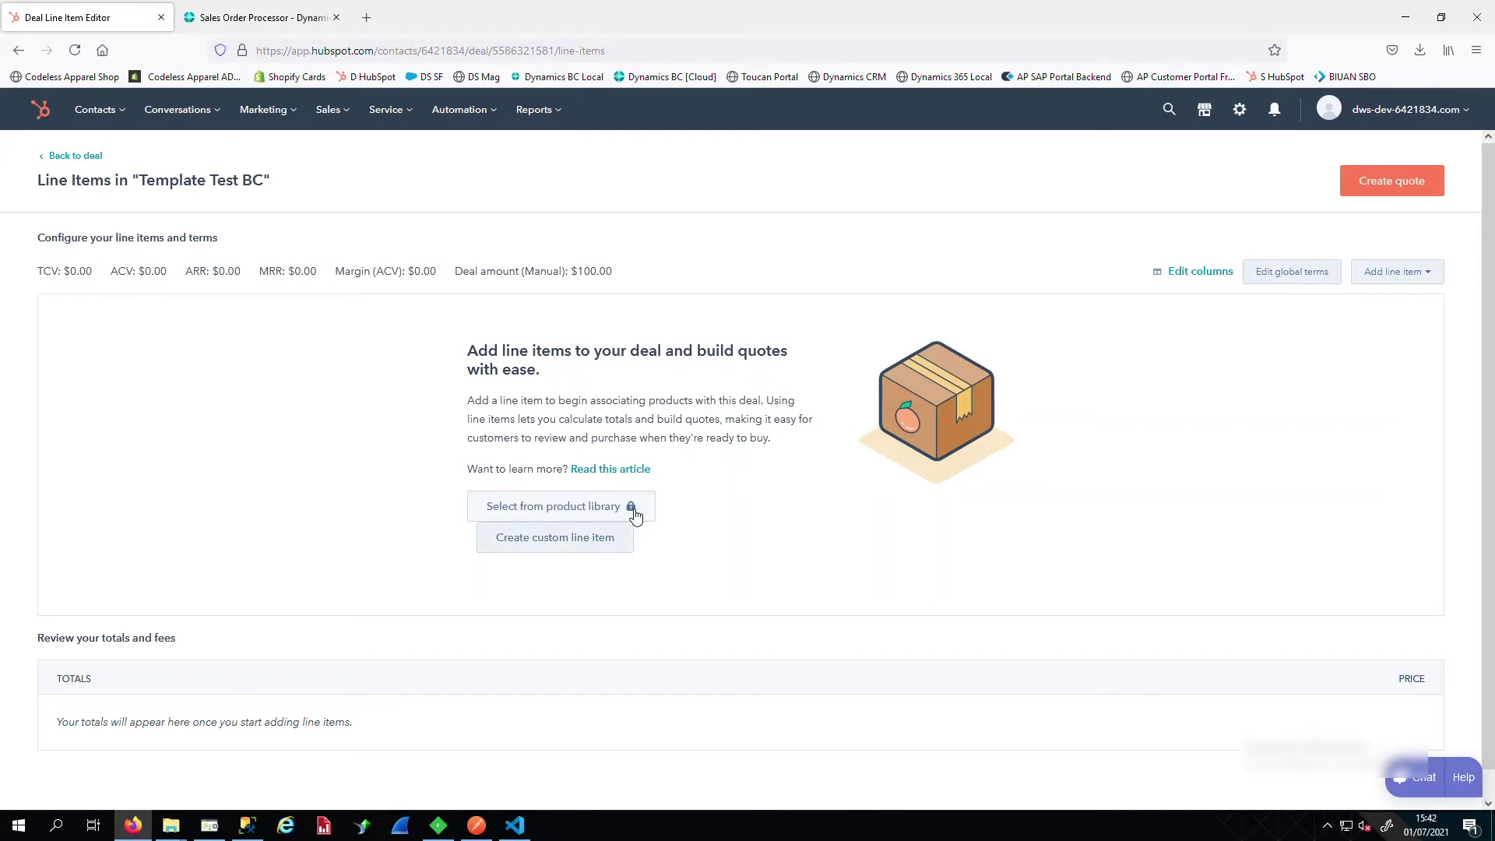
pyautogui.click(574, 540)
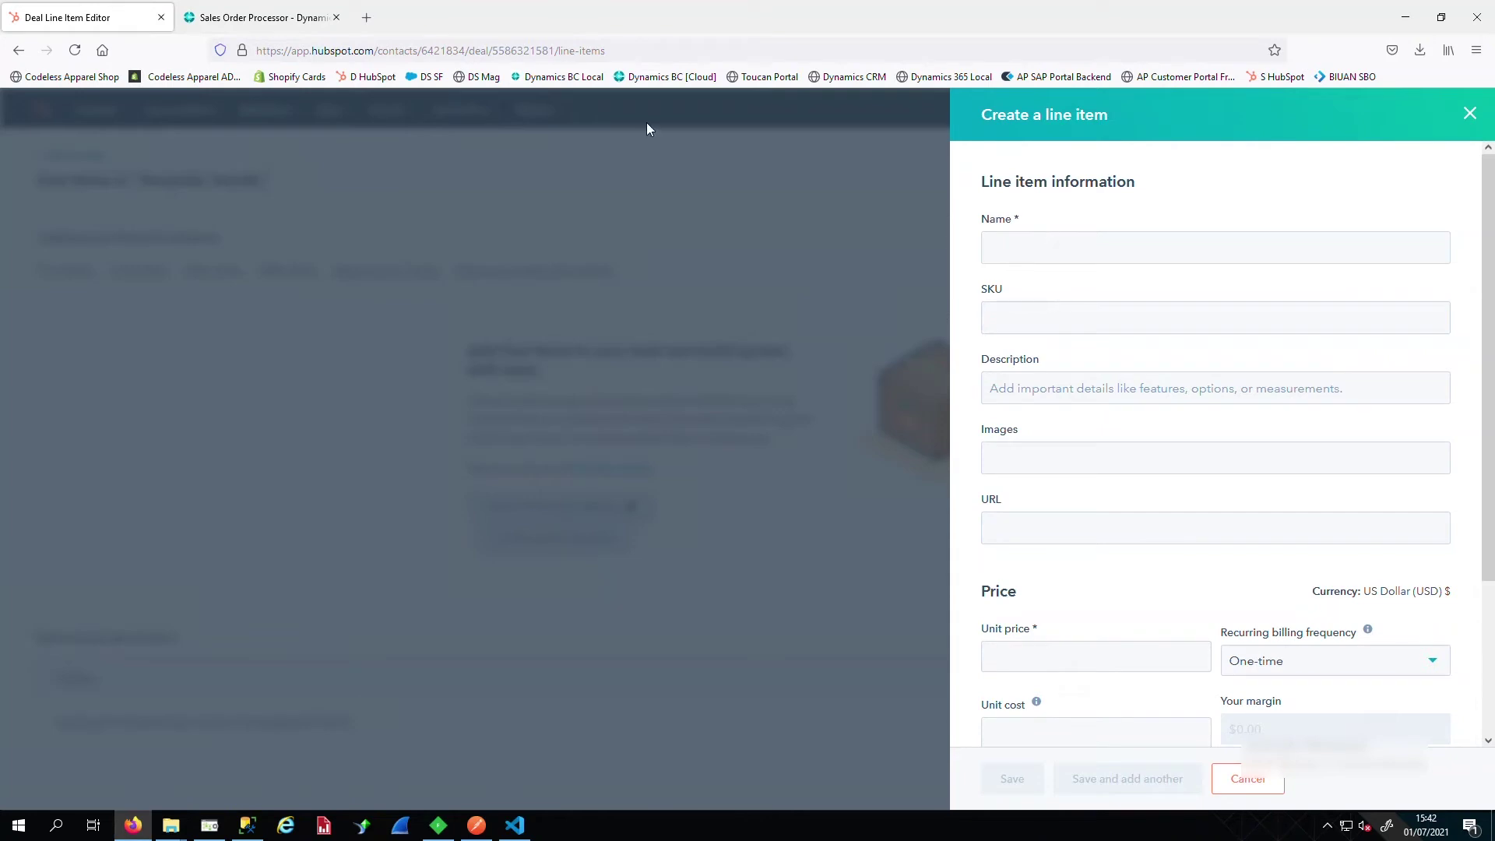
# - Switch to Dynamics 365 Business Central and open the items list
pyautogui.click(298, 21)
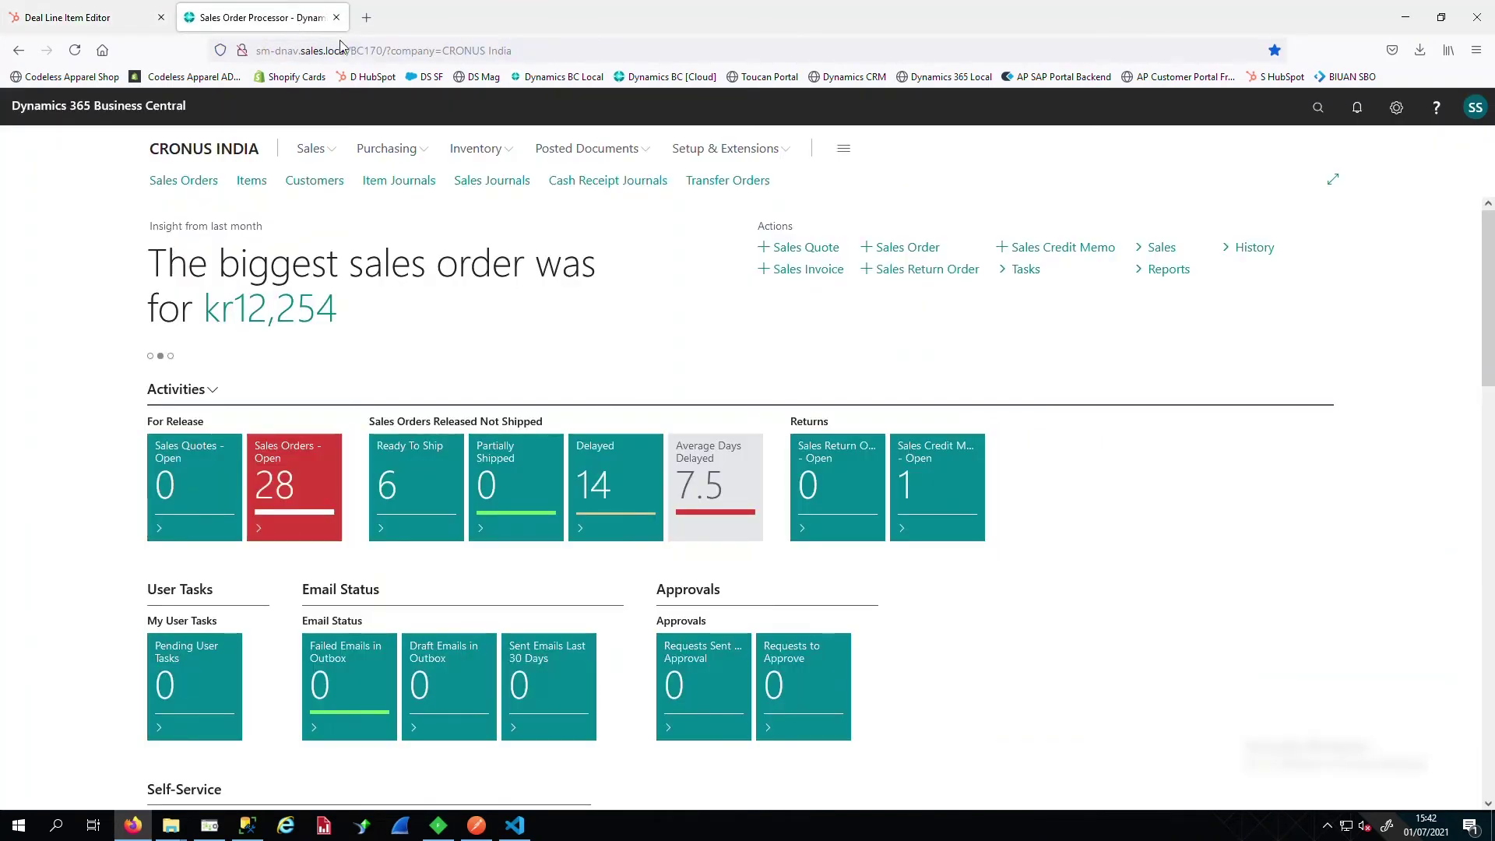
pyautogui.click(259, 189)
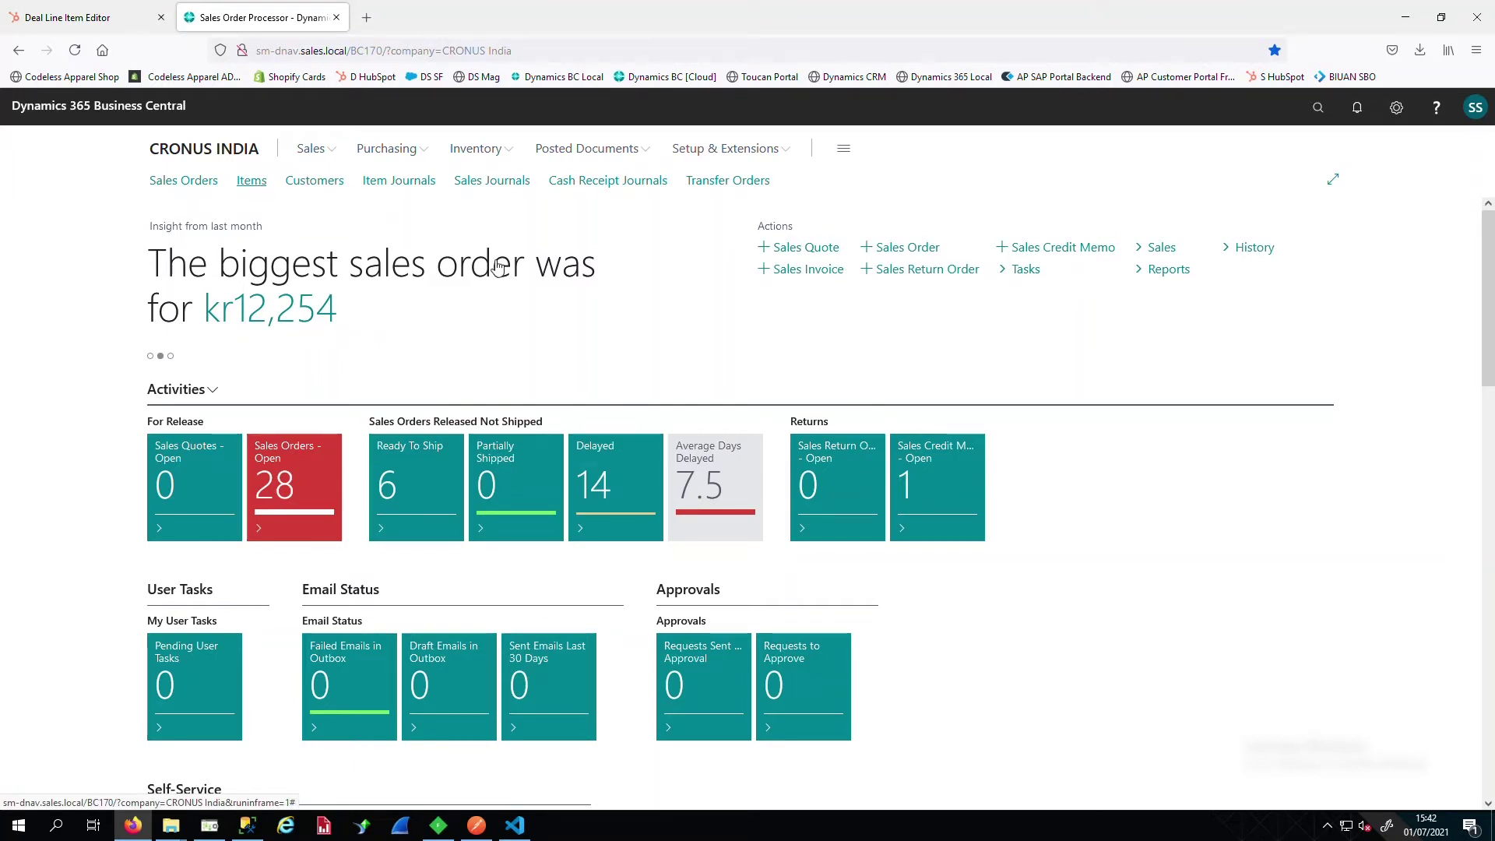
# - Switch to SQL Server Management Studio and add the query select * from HubSpot_Deals_Lines below the existing queries
pyautogui.click(247, 826)
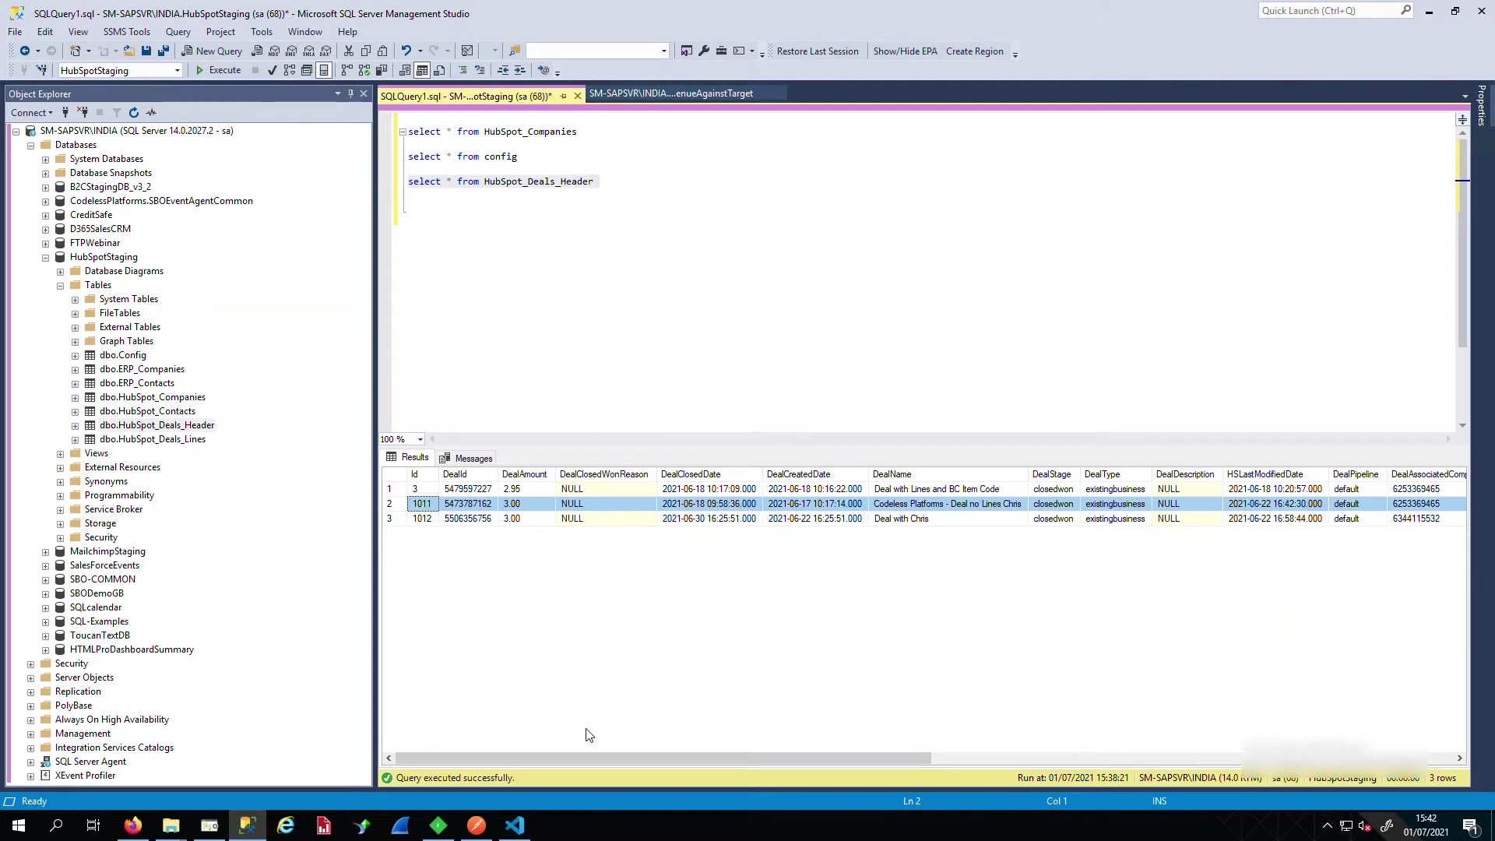
pyautogui.click(188, 441)
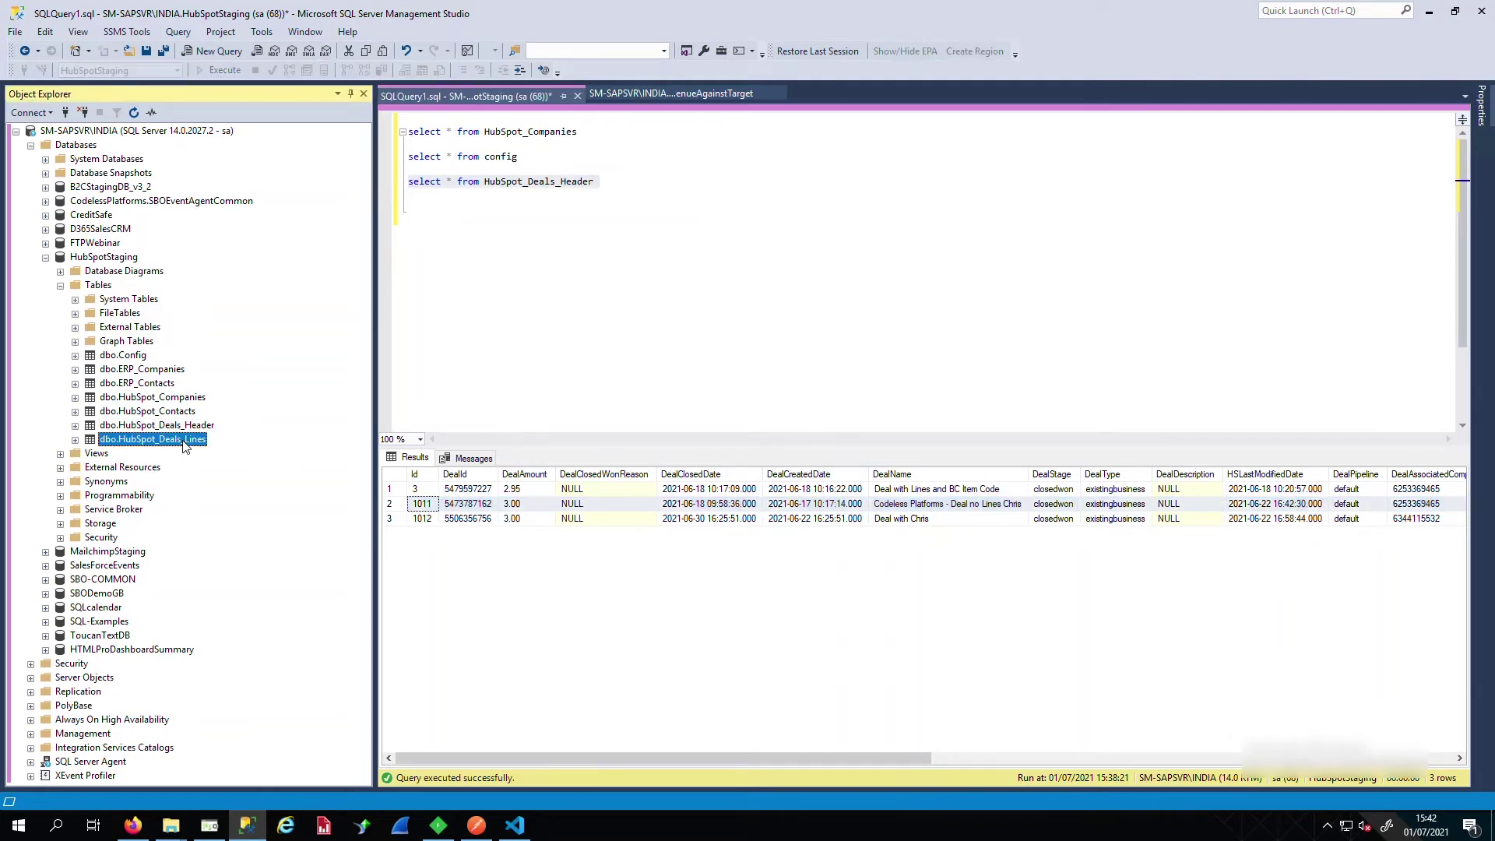
pyautogui.click(654, 190)
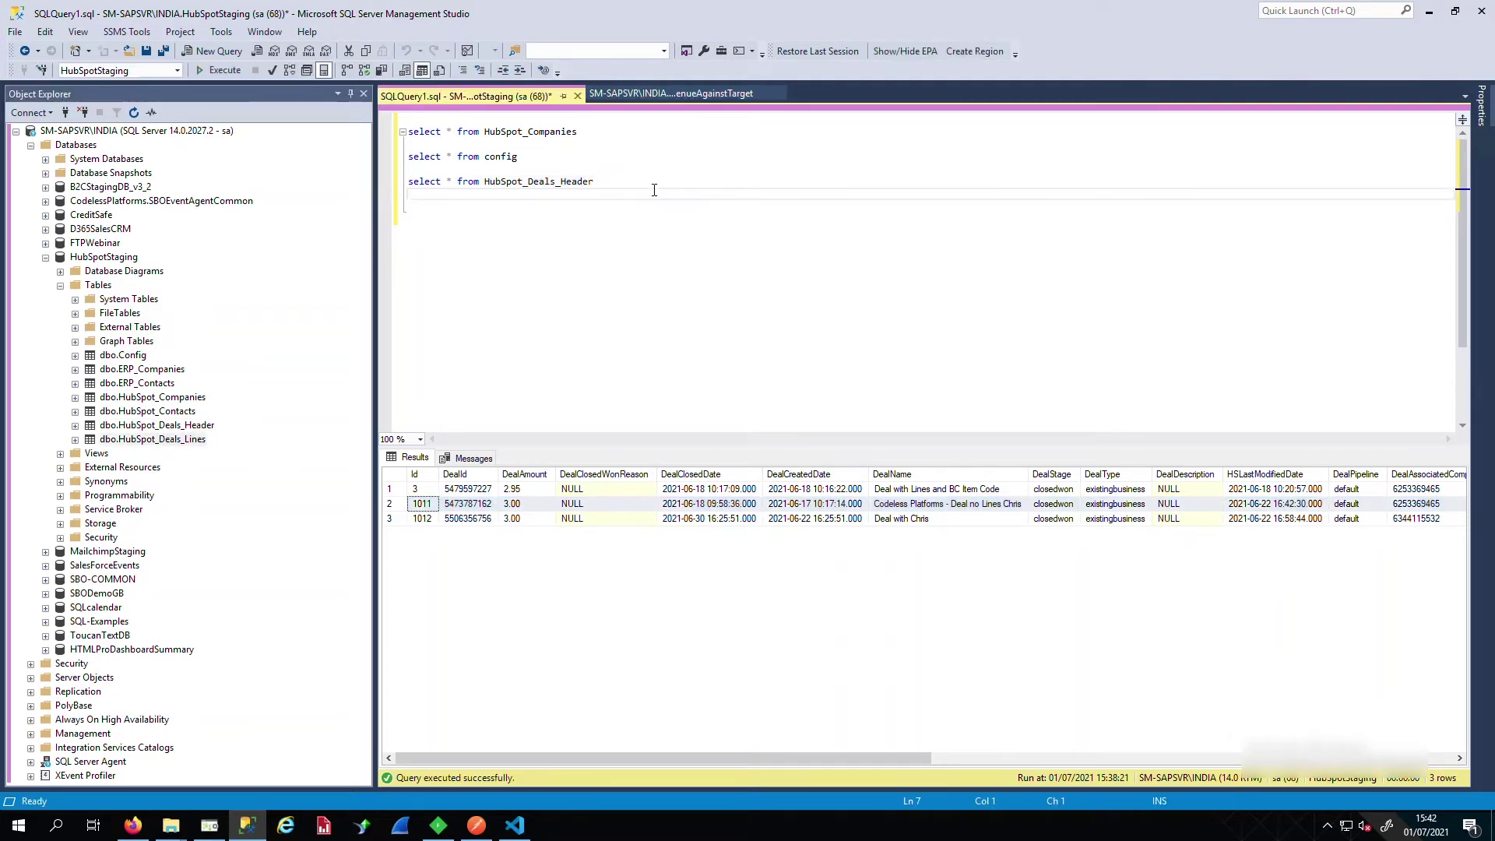
pyautogui.press('Return')
pyautogui.write('select ')
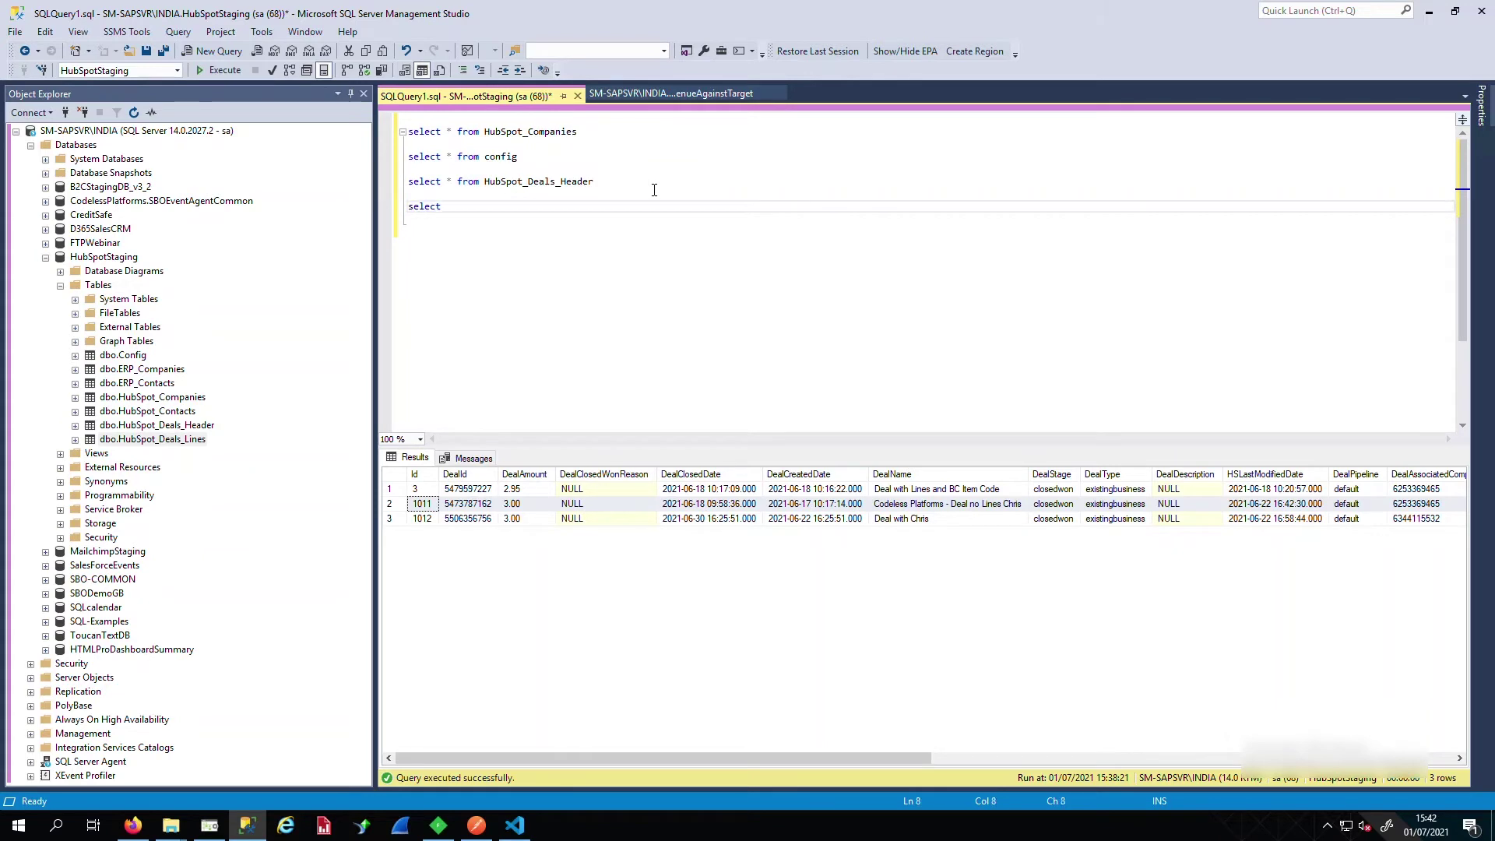
pyautogui.write('* from H')
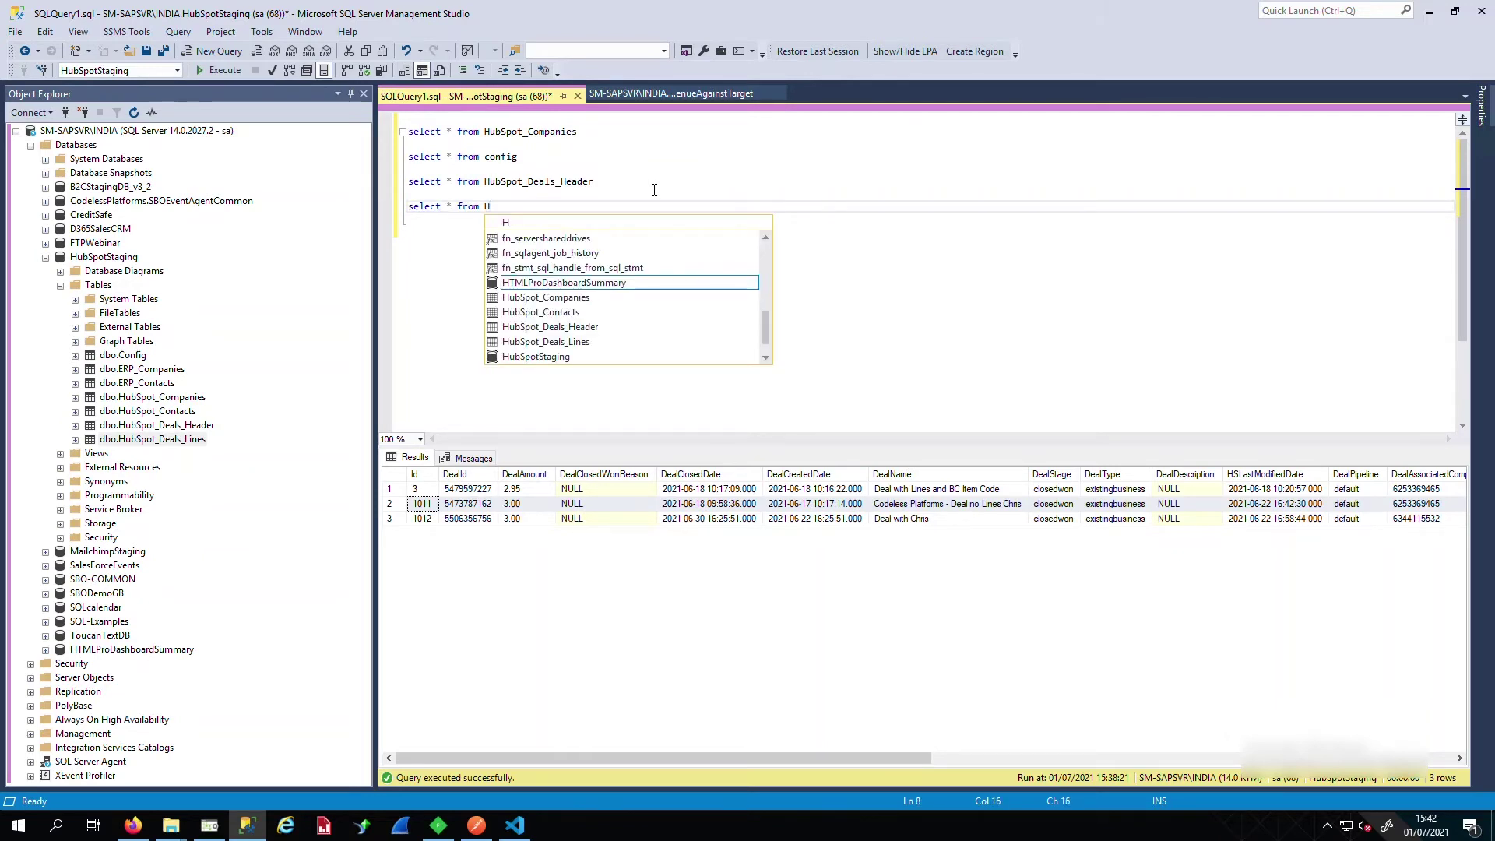
pyautogui.write('ub')
pyautogui.press('Down')
pyautogui.press('Down')
pyautogui.press('Down')
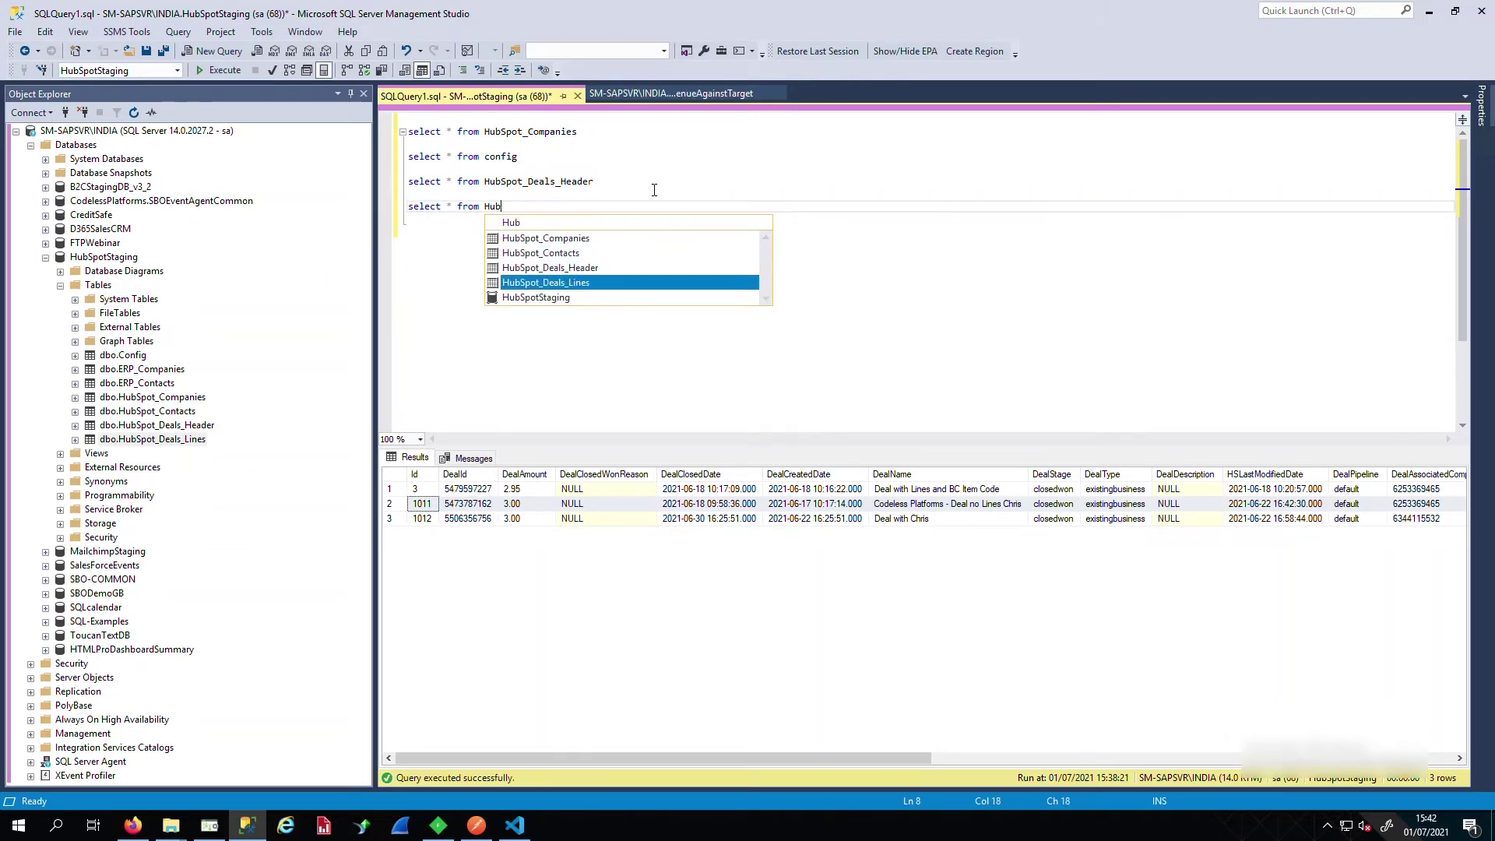
pyautogui.press('Tab')
pyautogui.press('Return')
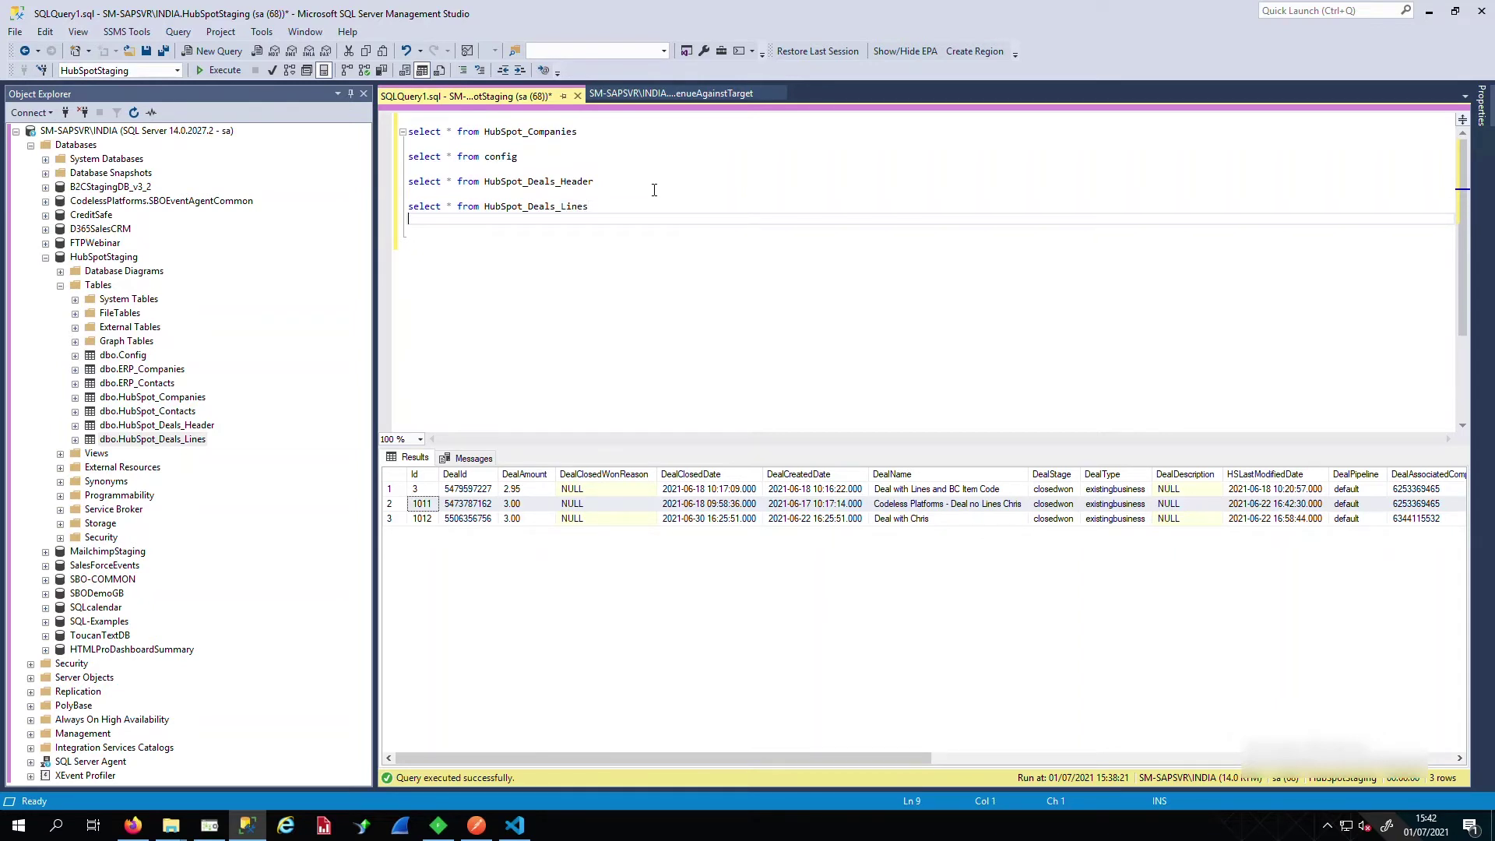
# - Run only the HubSpot_Deals_Lines query and examine the DealLineSKU value of the first deal line
pyautogui.hotkey('shift', 'Up')
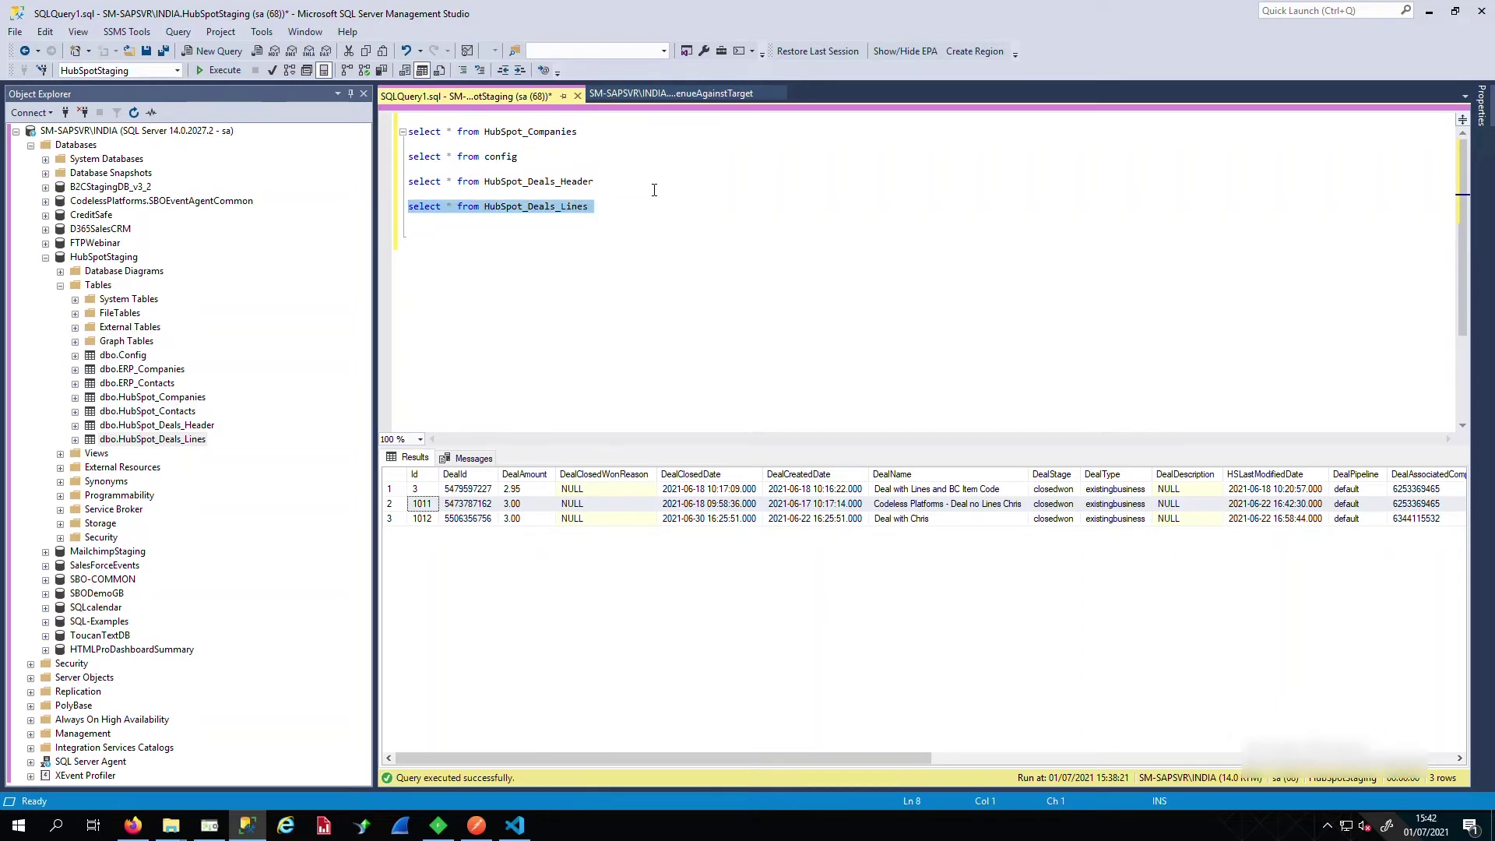
pyautogui.press('F5')
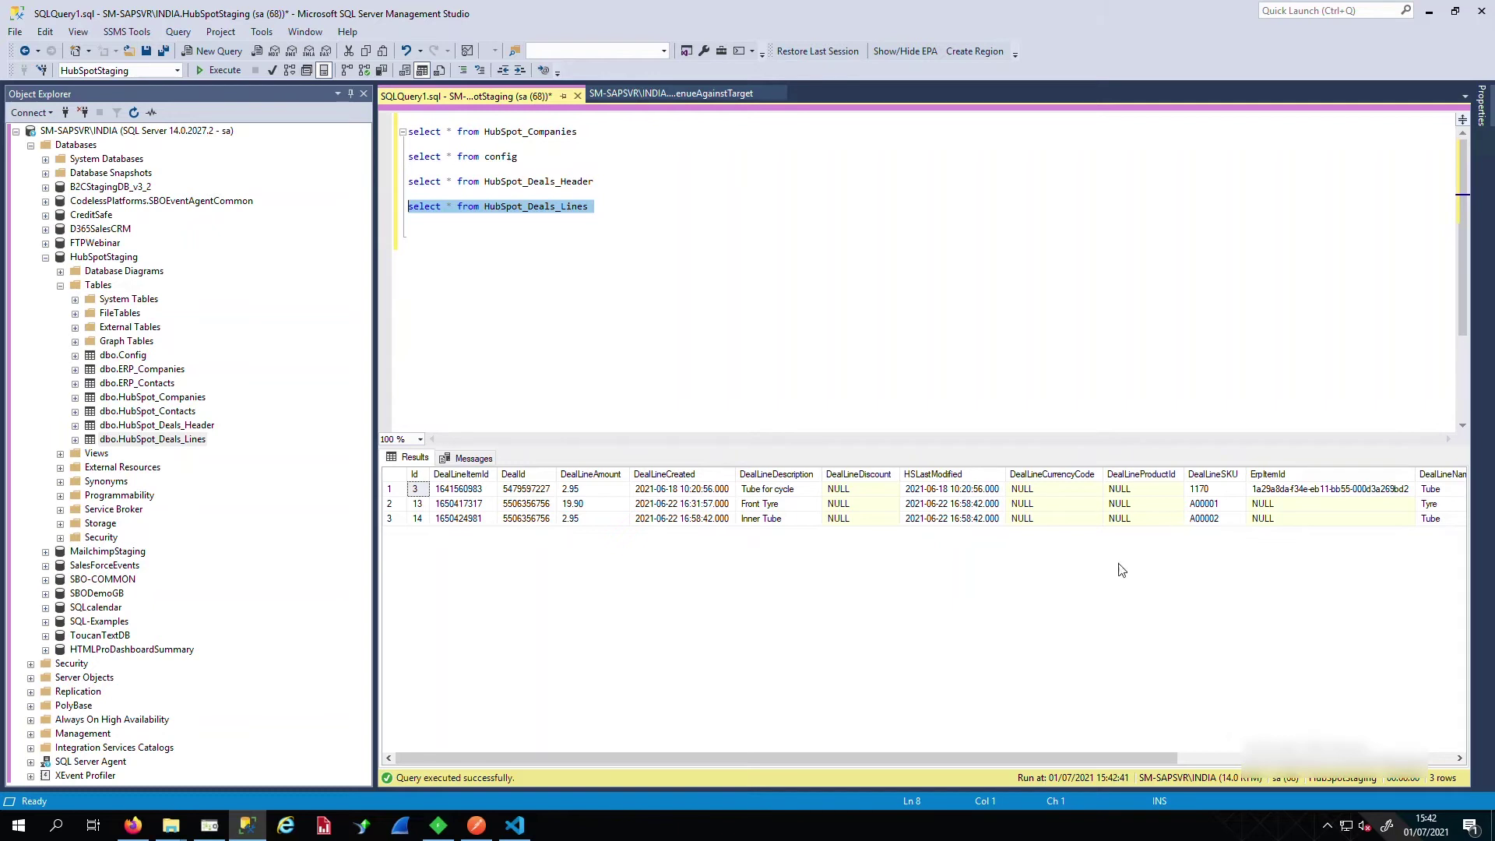
pyautogui.click(1223, 490)
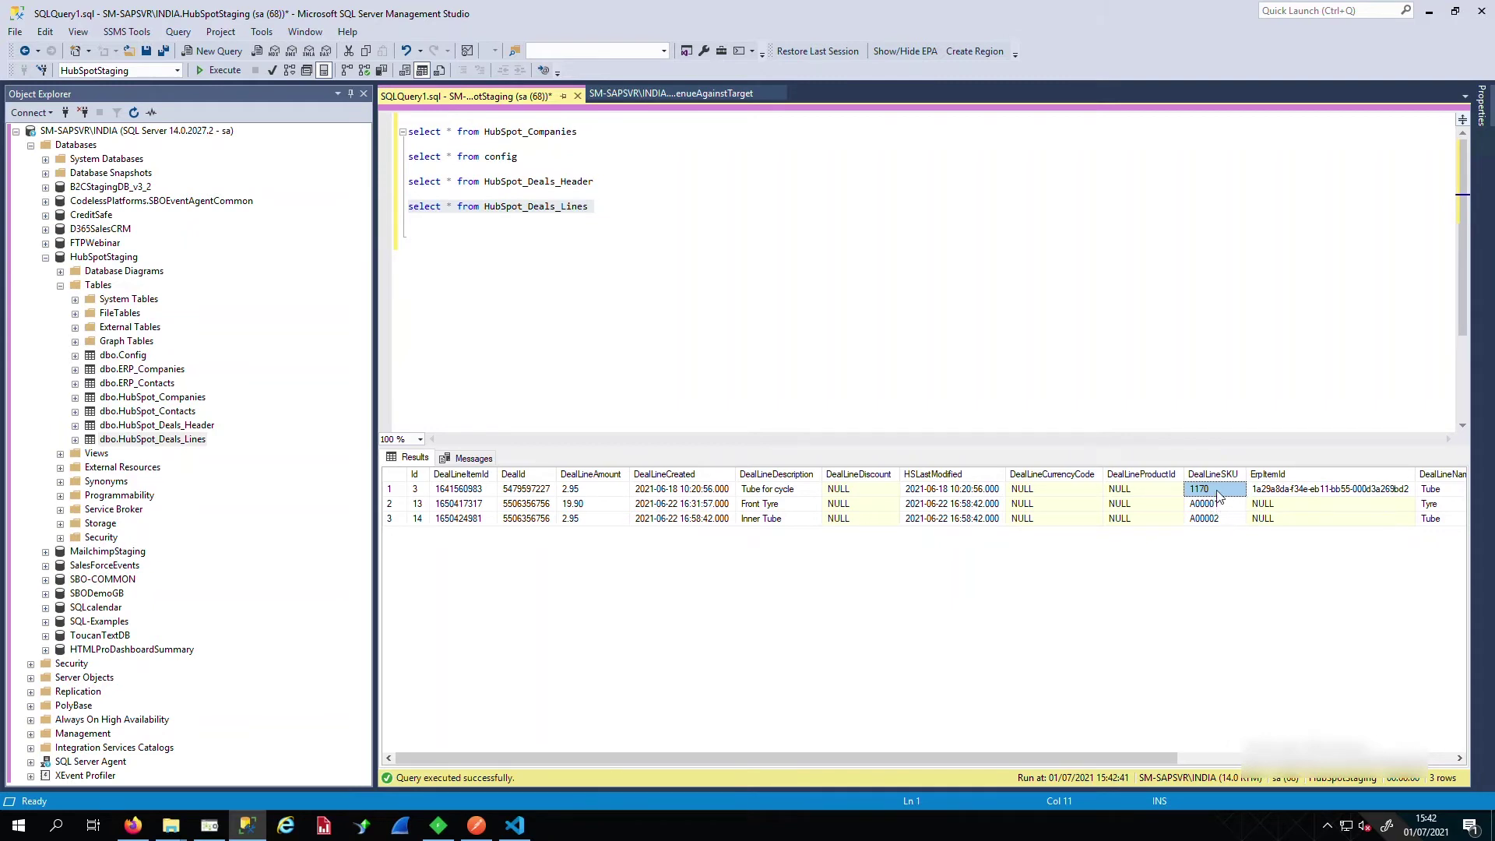
# - Switch to Business Central to check the item numbers in the items list, and return to the HubSpot line item form
pyautogui.click(134, 827)
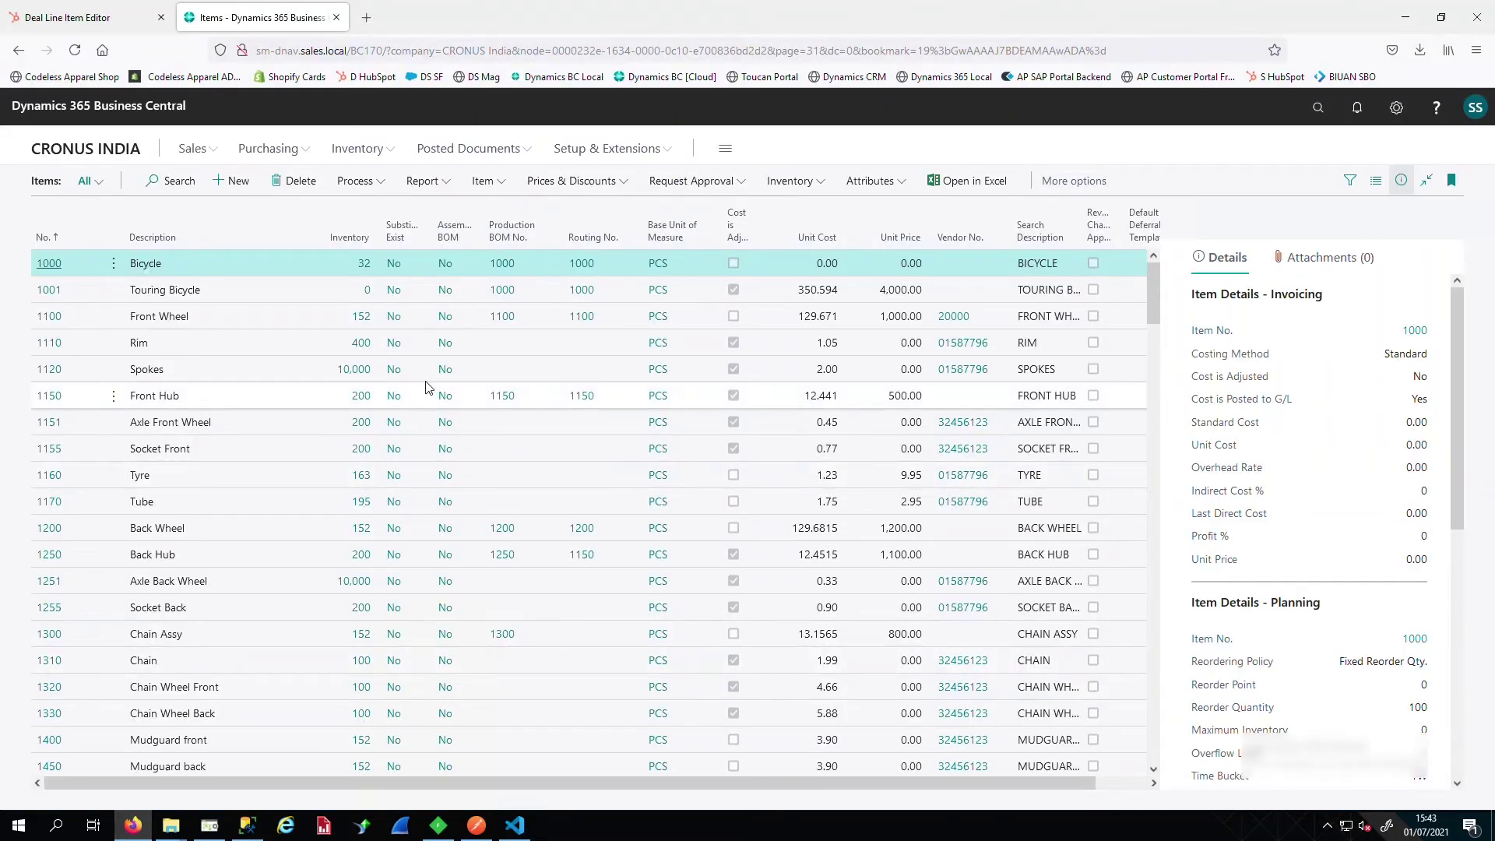
pyautogui.click(20, 50)
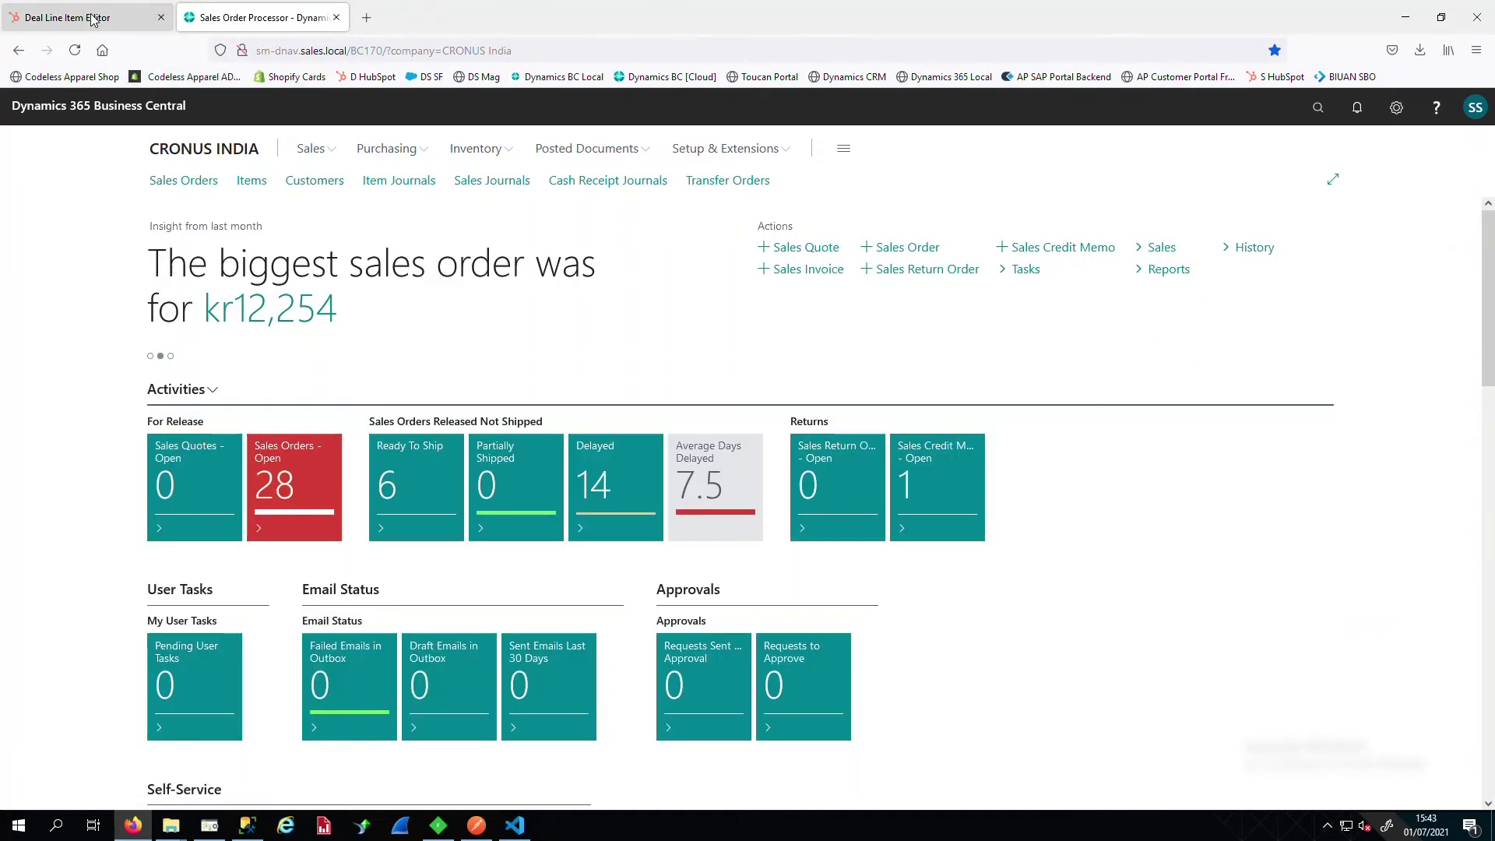
pyautogui.click(94, 17)
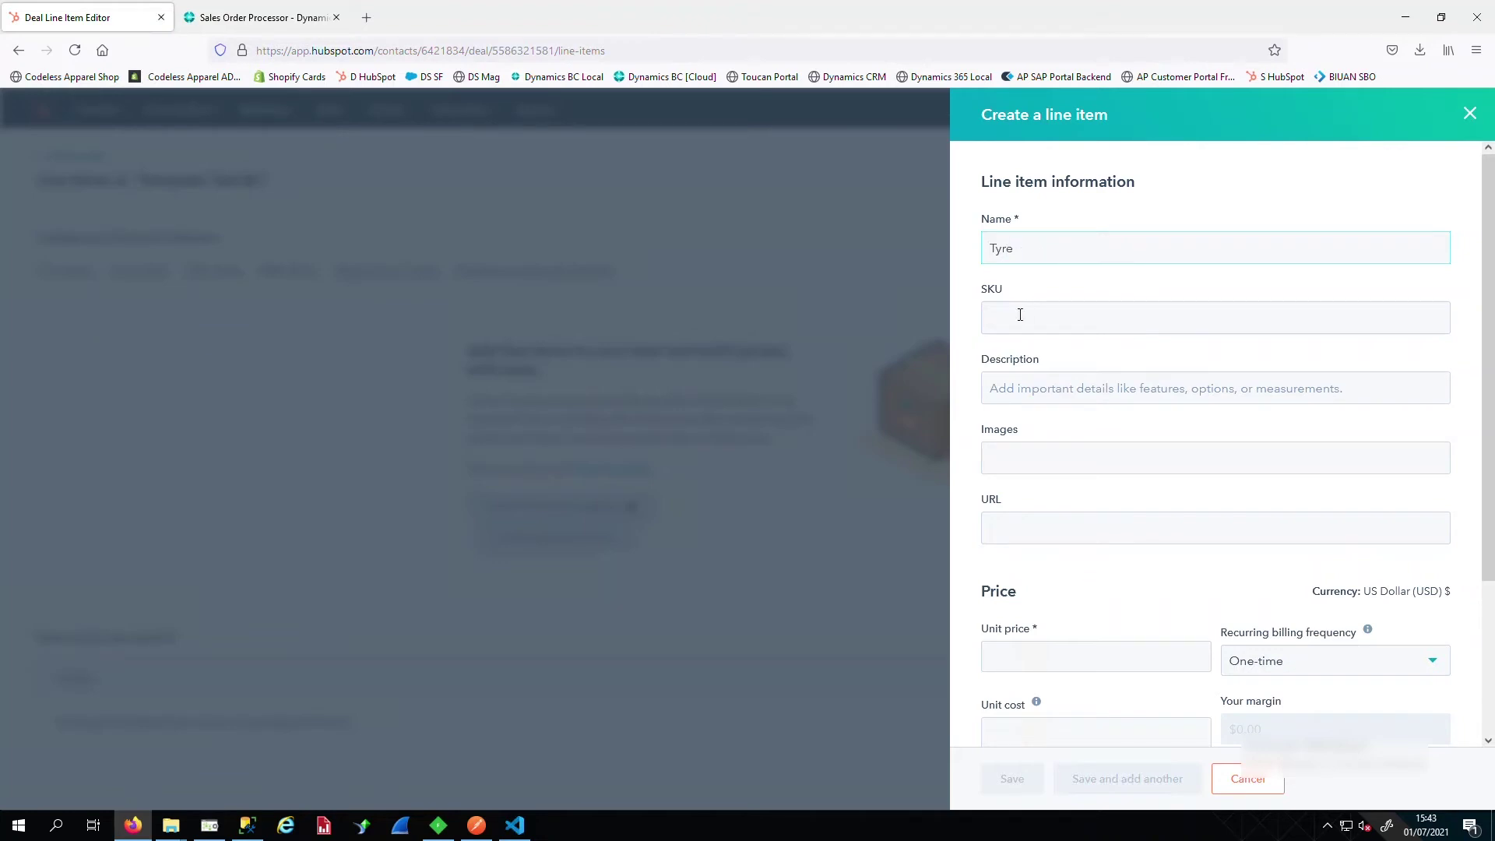
# - Add the Tyre line item with SKU 1170, description Template Test Company Line Item and a one-time unit price of $1.99
pyautogui.write('1170')
pyautogui.write('Templat')
pyautogui.write('e Tes')
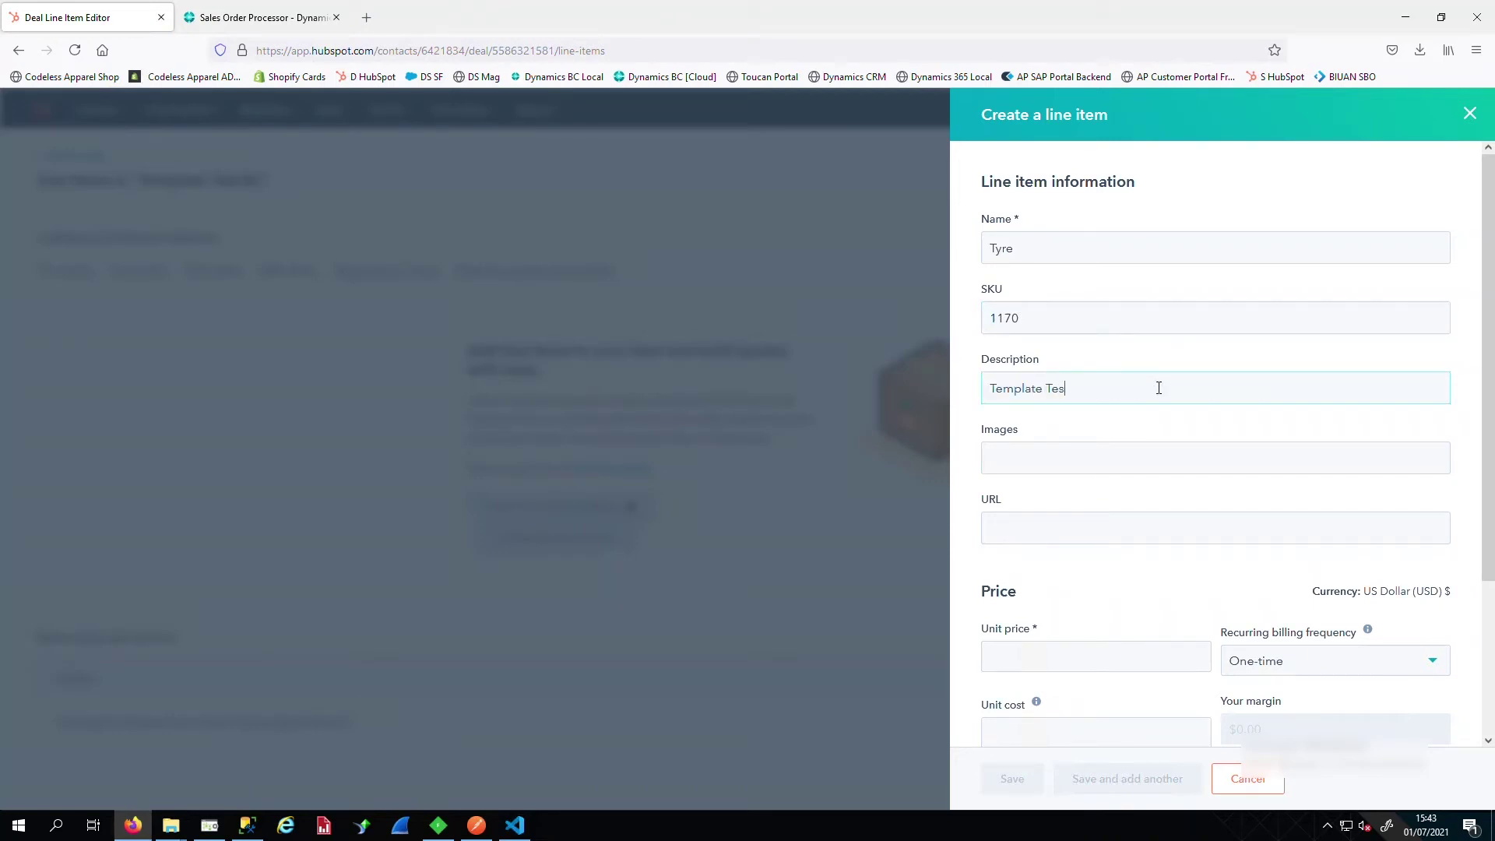
pyautogui.write('t Company Line Item')
pyautogui.click(1095, 662)
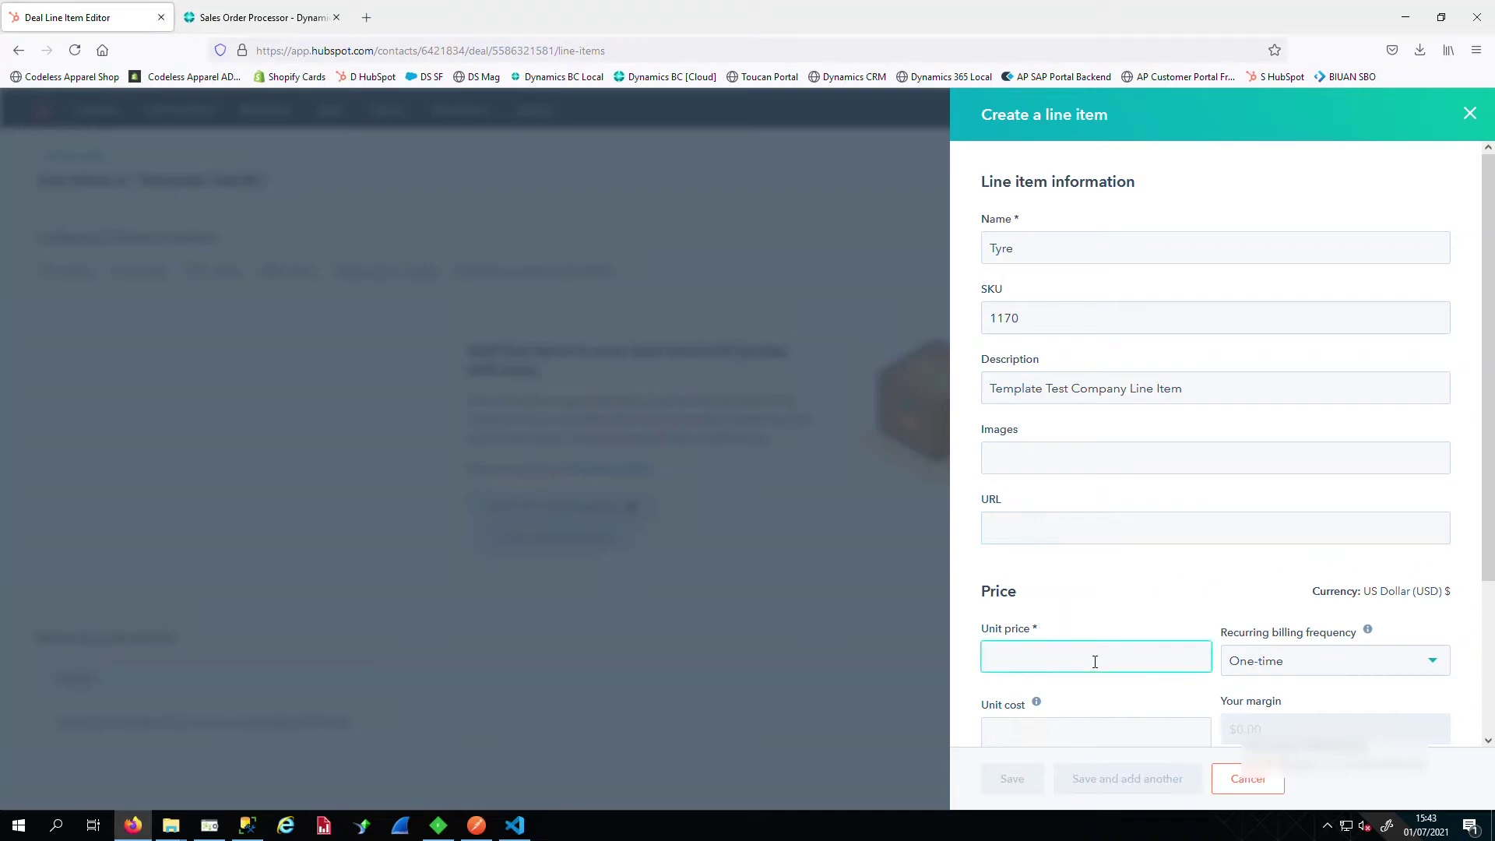
pyautogui.write('1.99')
pyautogui.press('Tab')
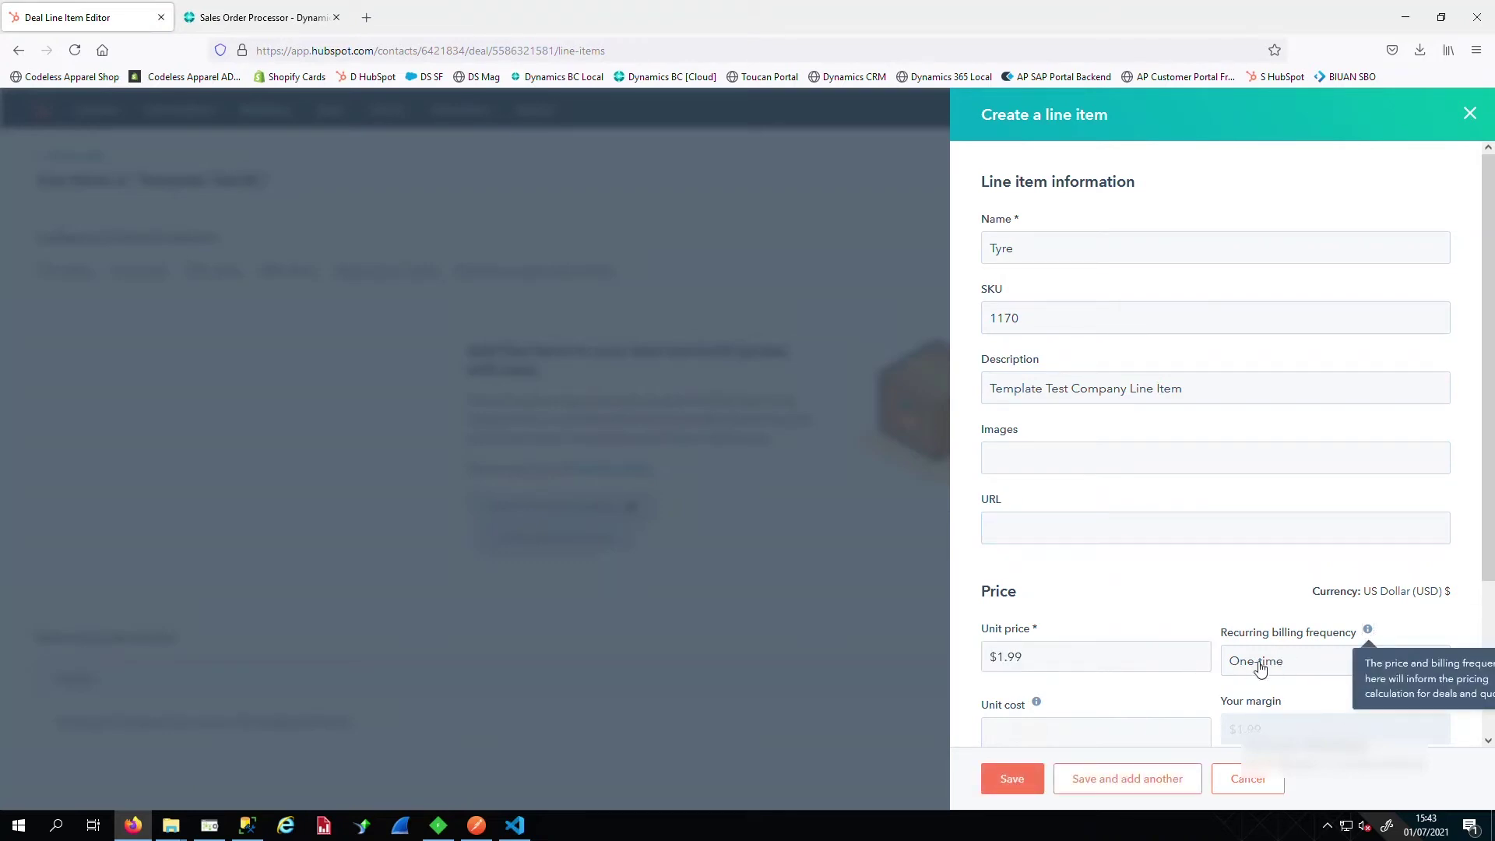
pyautogui.scroll(-2, 1150, 697)
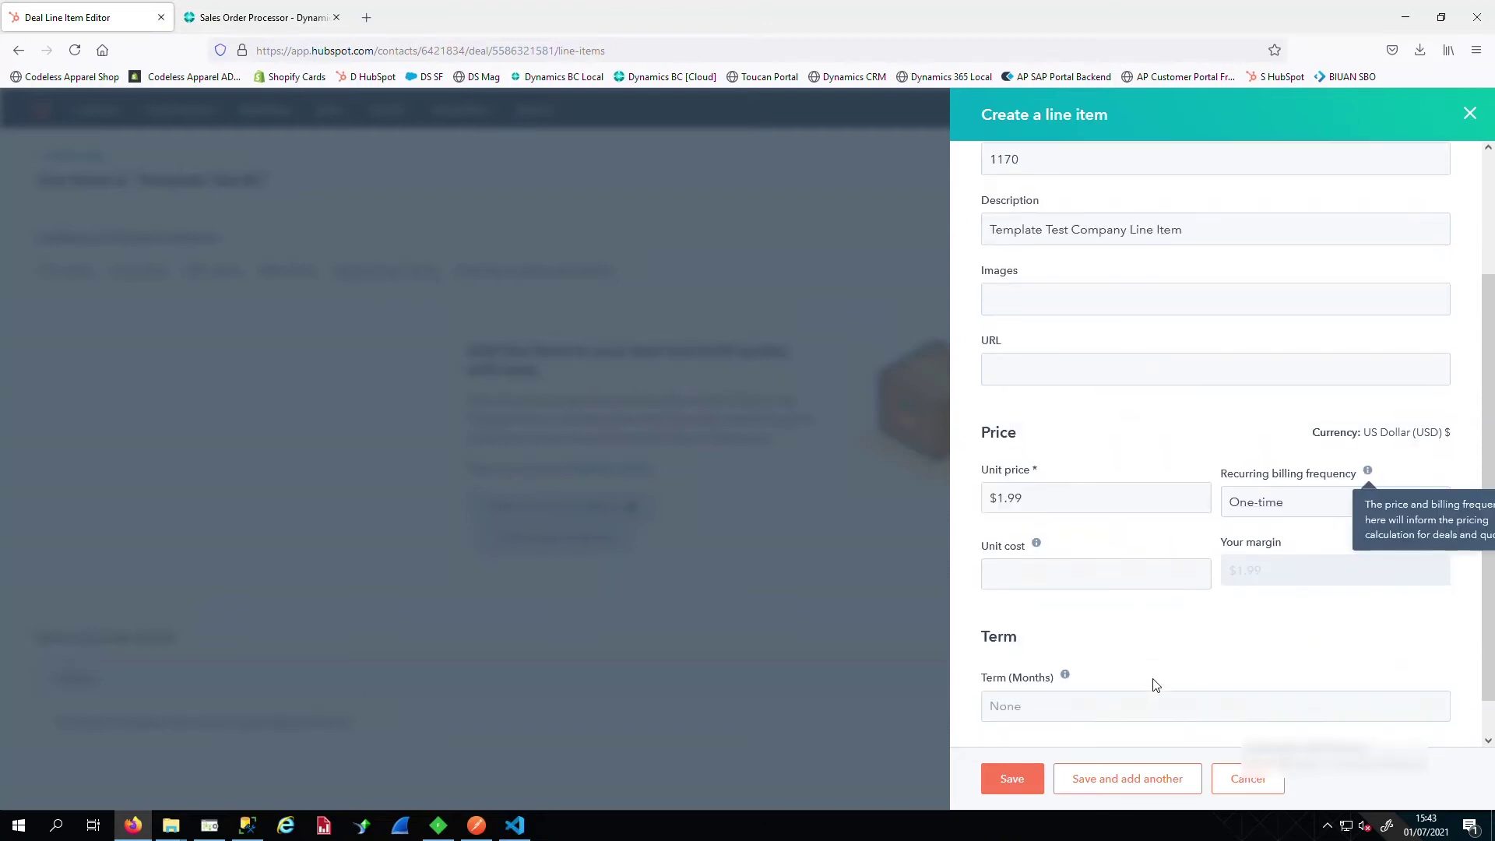
pyautogui.scroll(-1, 1238, 578)
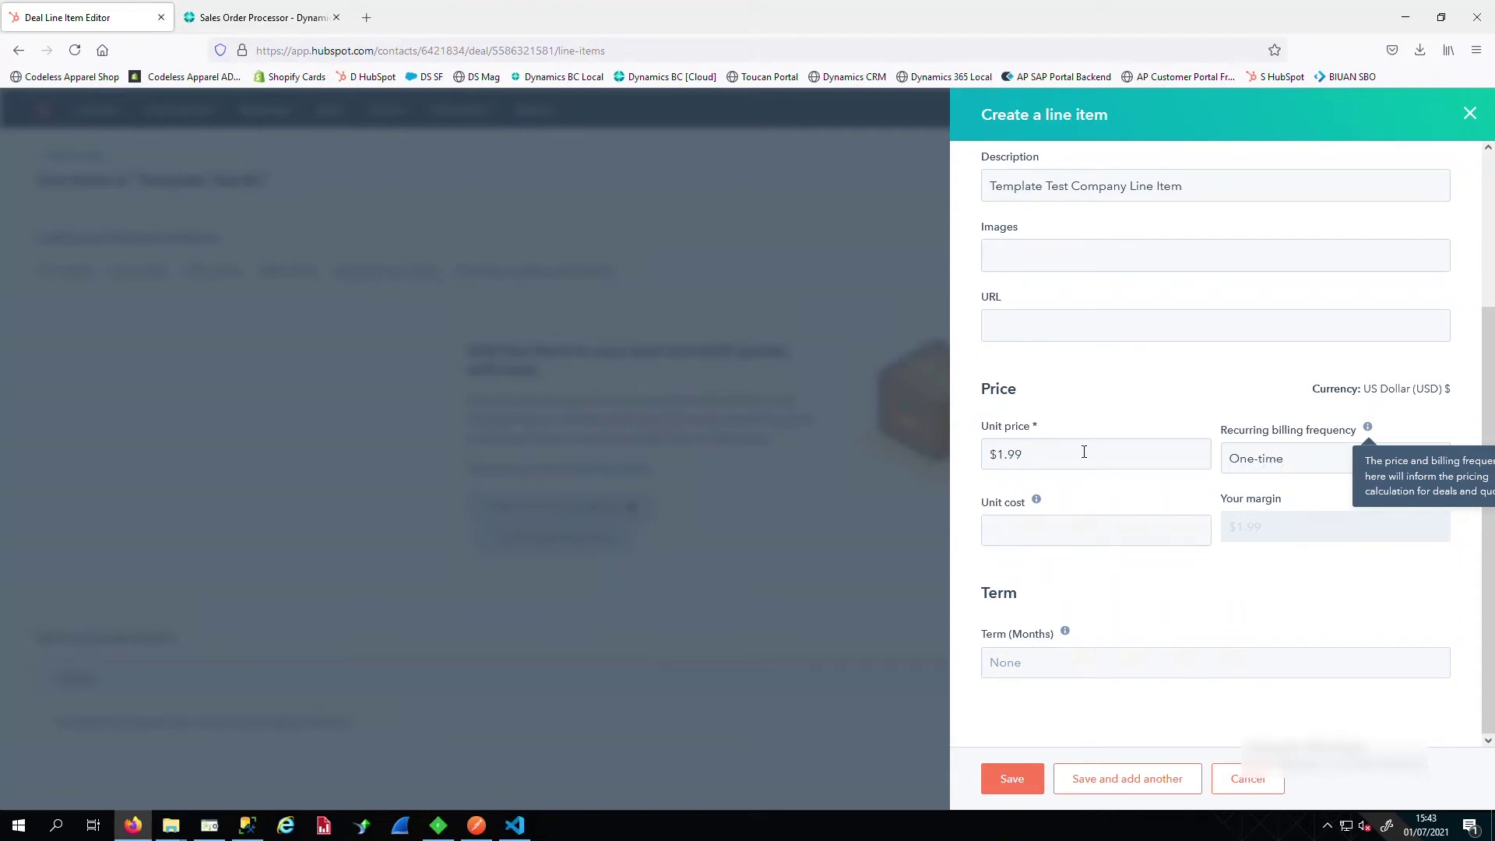
pyautogui.click(1012, 781)
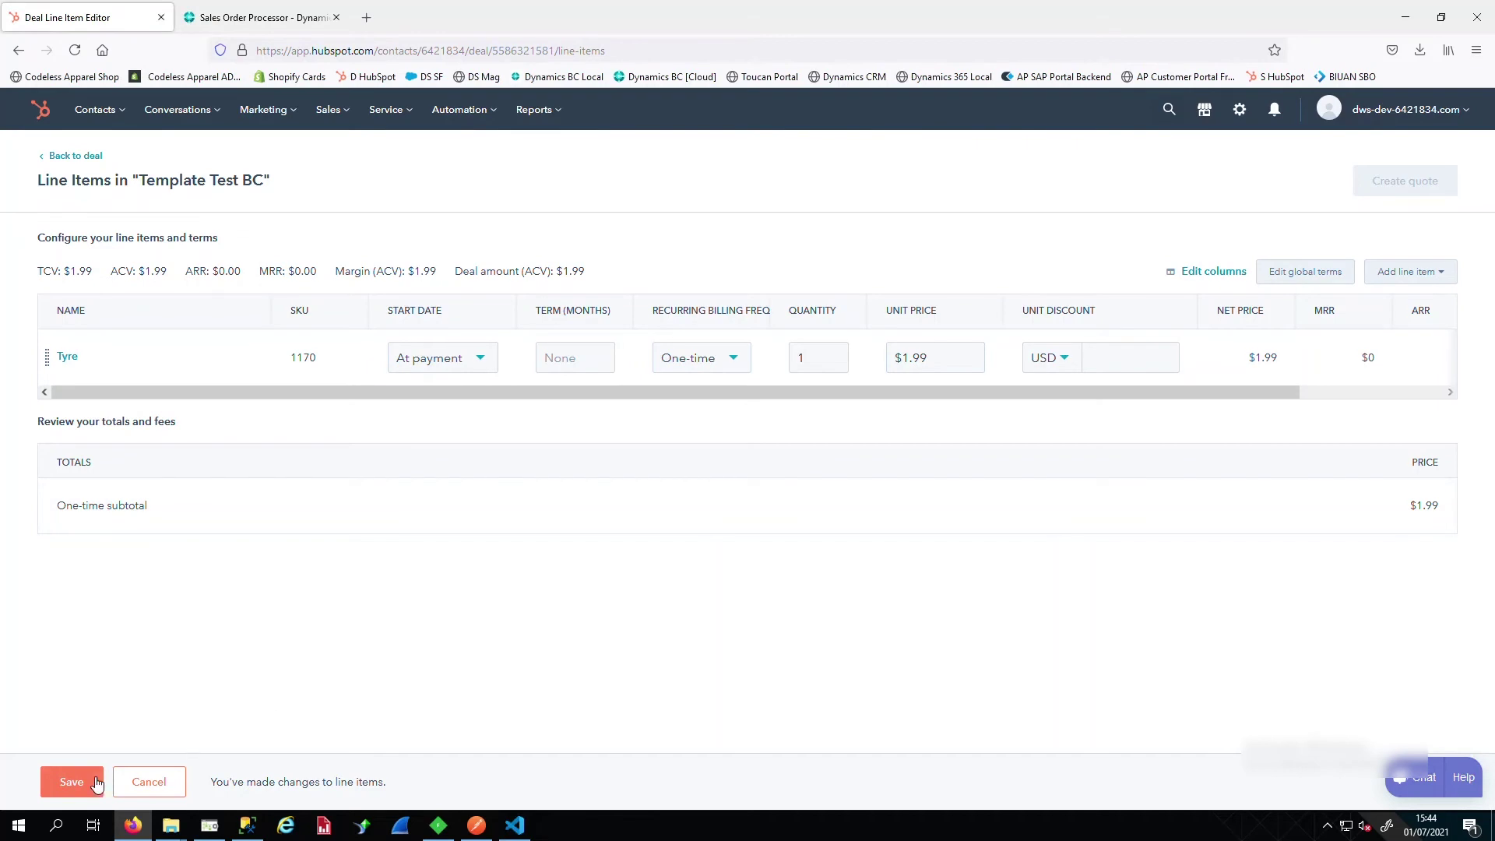
# - Save the line items of Template Test BC and update the deal amount to $1.99
pyautogui.click(72, 782)
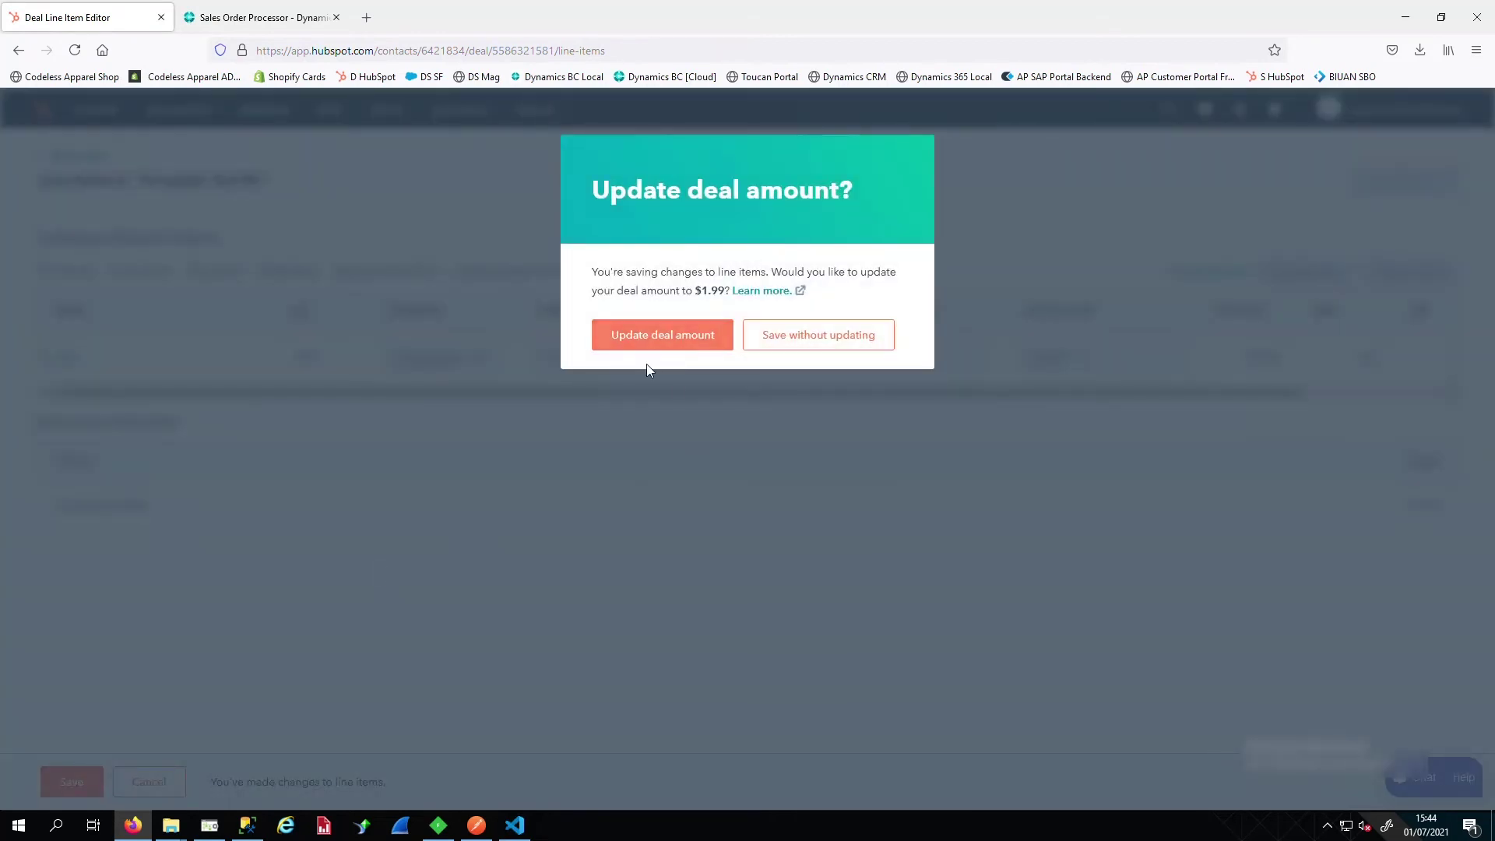
pyautogui.click(678, 335)
pyautogui.click(676, 341)
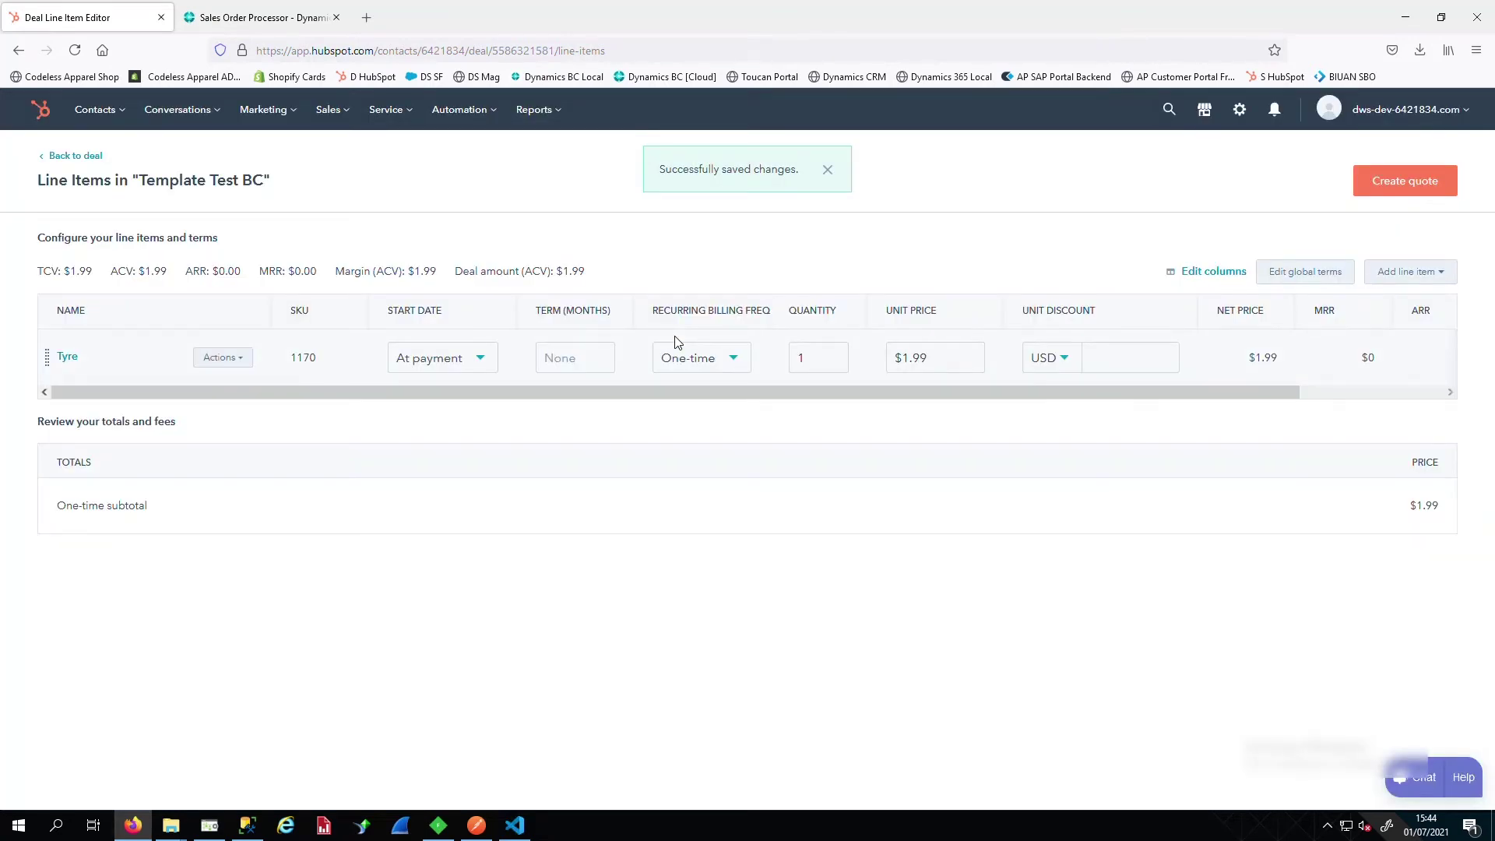
# - Return to the Template Test BC deal record and review its associated line items
pyautogui.click(69, 155)
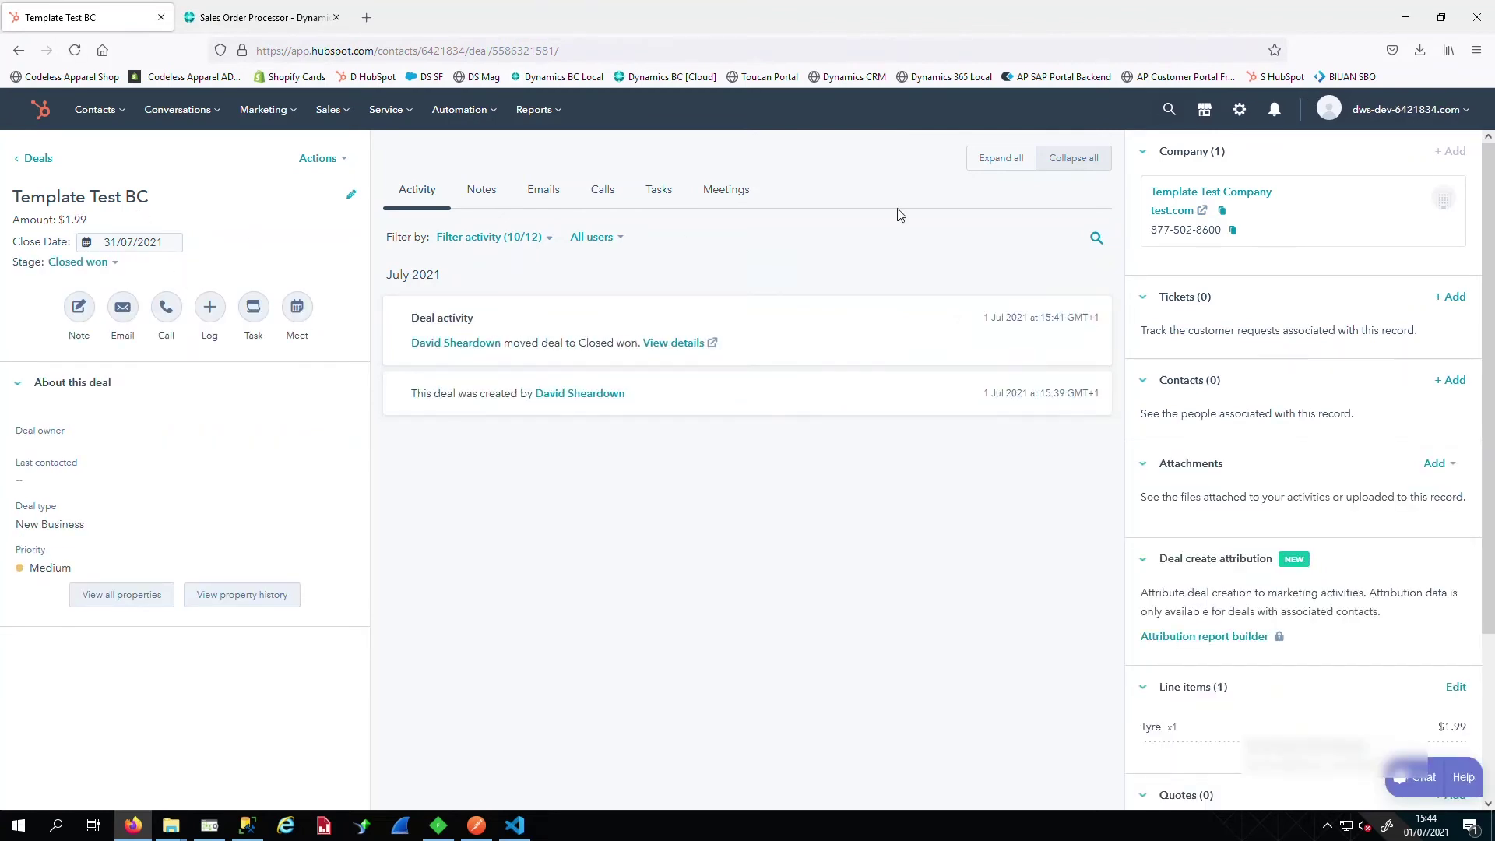
pyautogui.click(1231, 632)
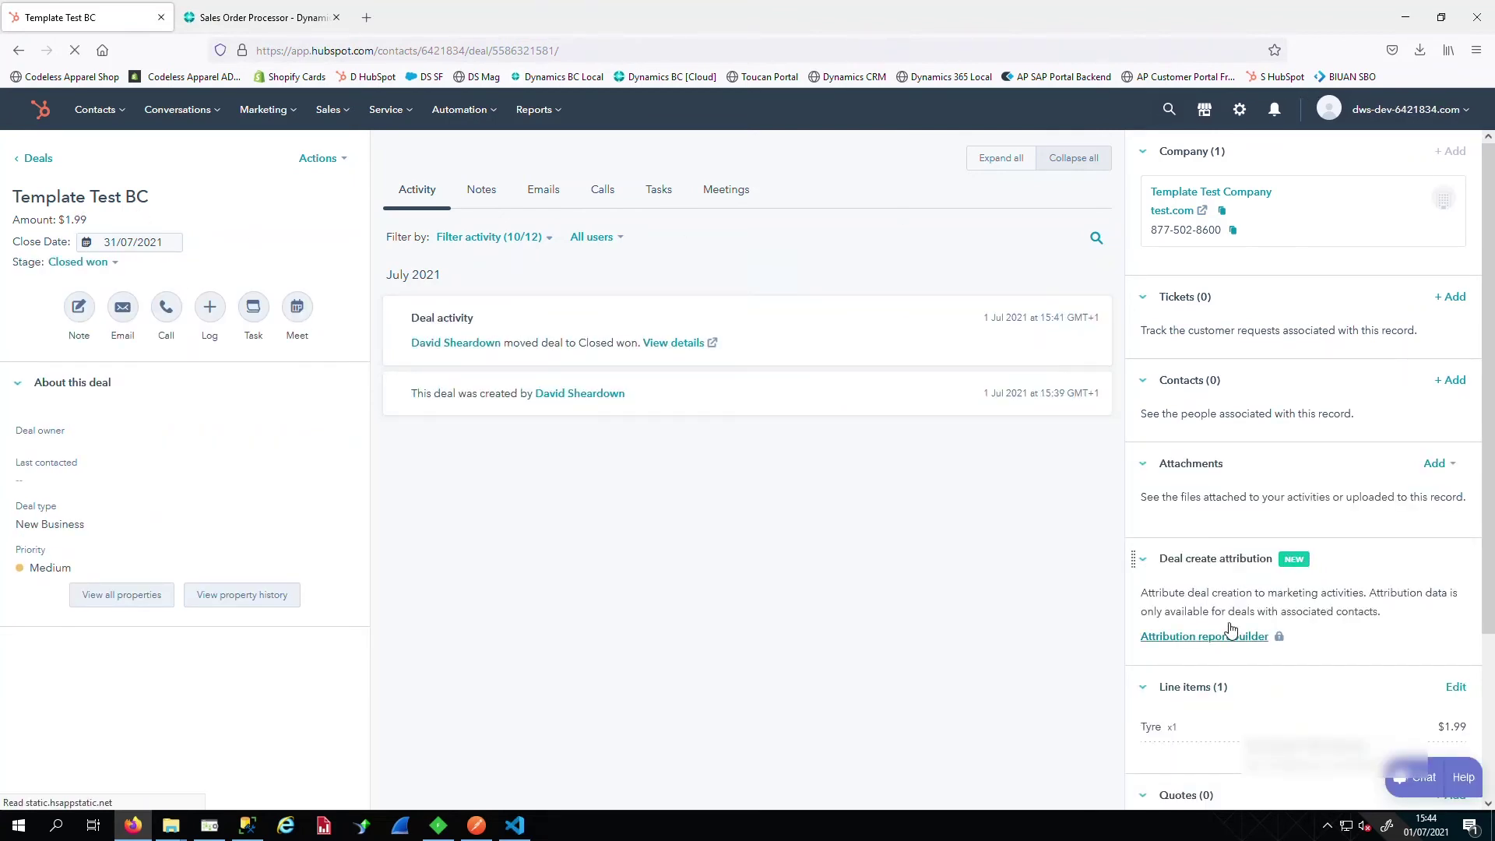
pyautogui.scroll(-1, 1215, 619)
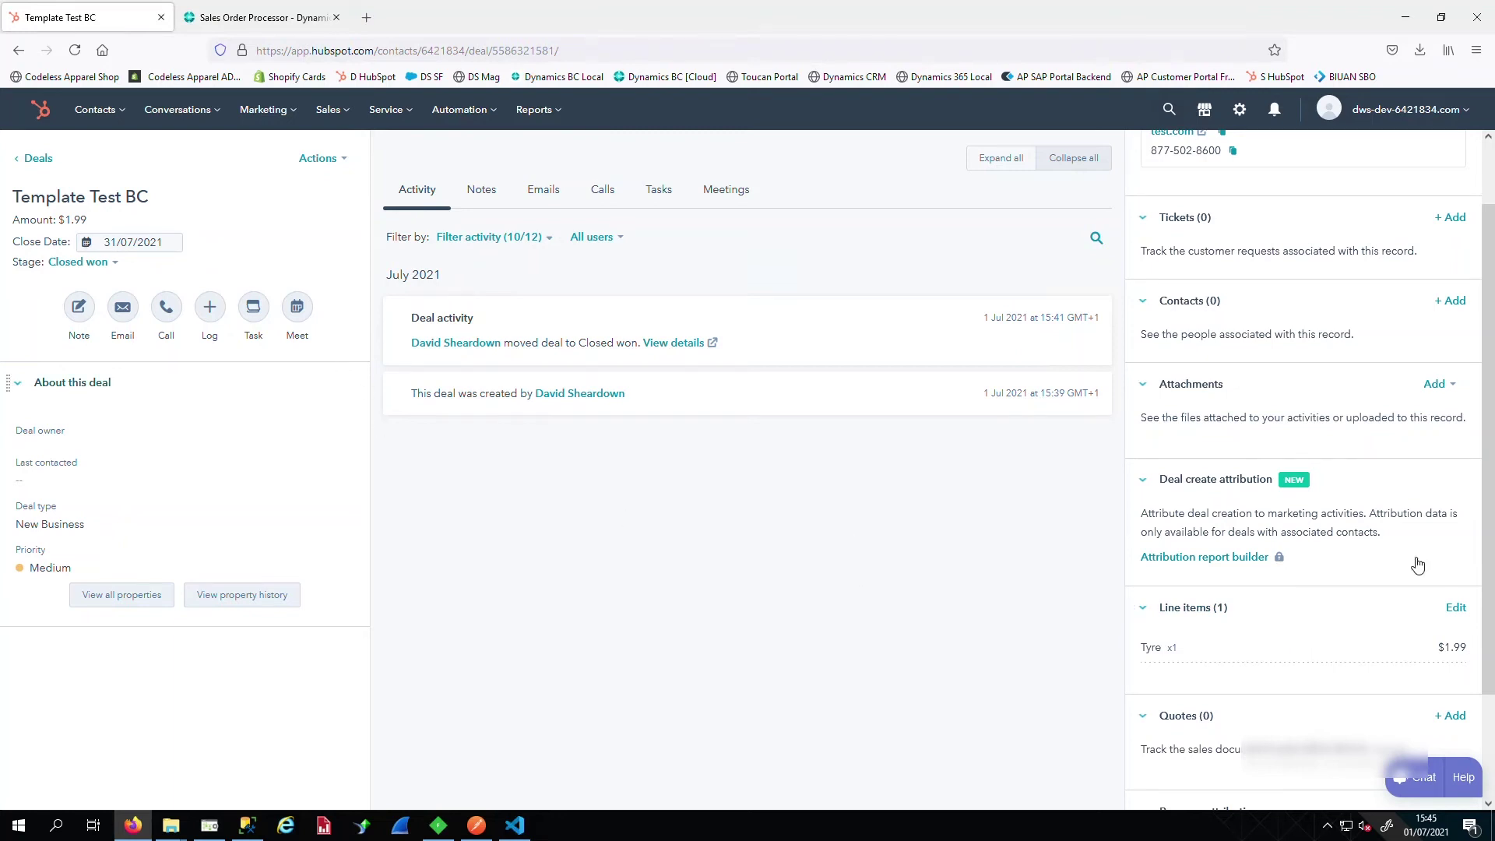
# - Switch to BPA Platform and show the tasks in the HubSpot Template folder
pyautogui.click(209, 827)
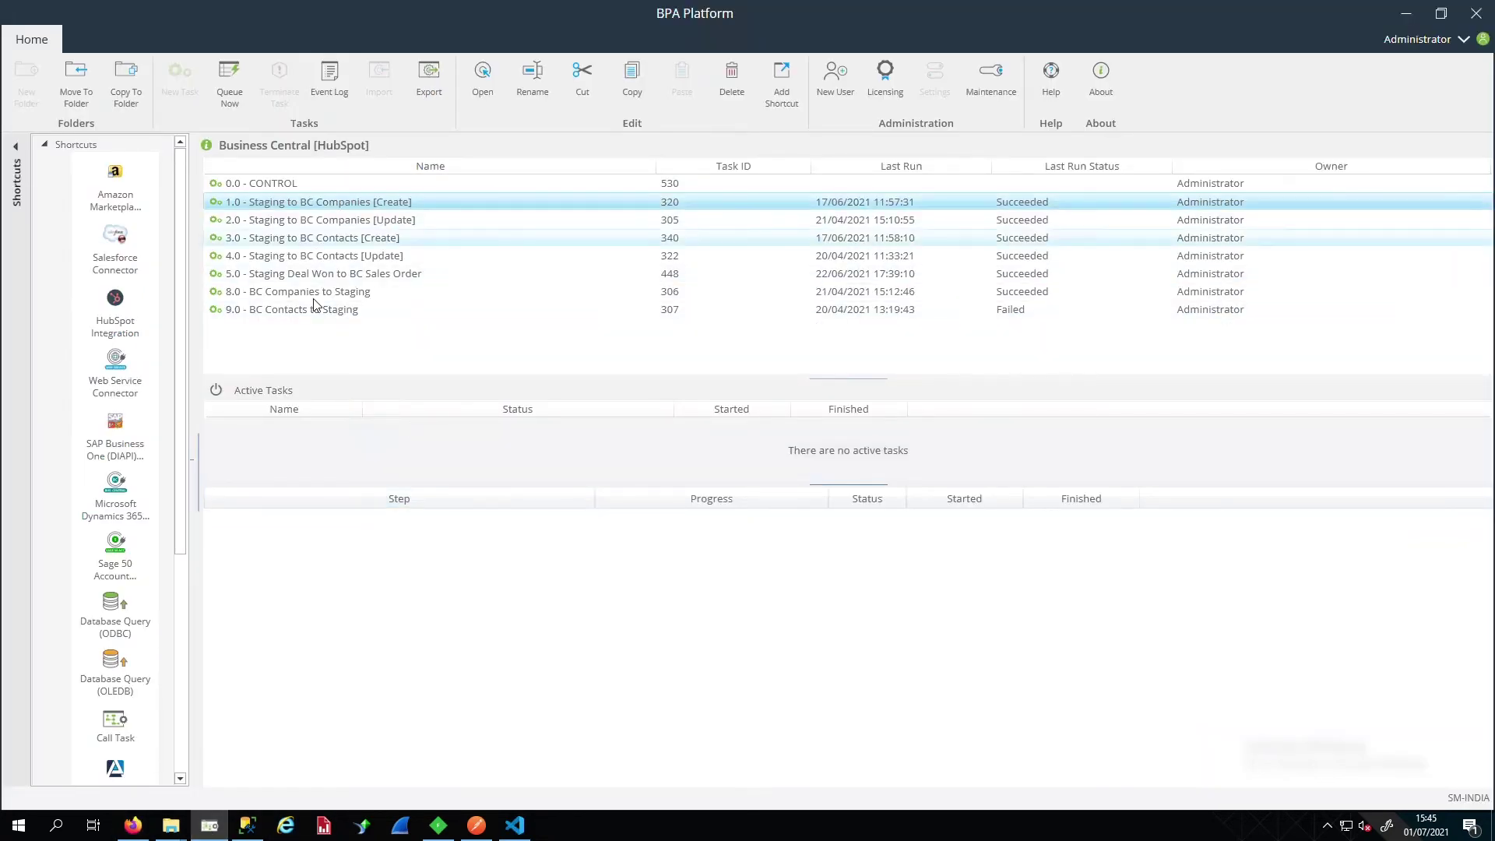
pyautogui.moveTo(196, 312); pyautogui.dragTo(323, 314)
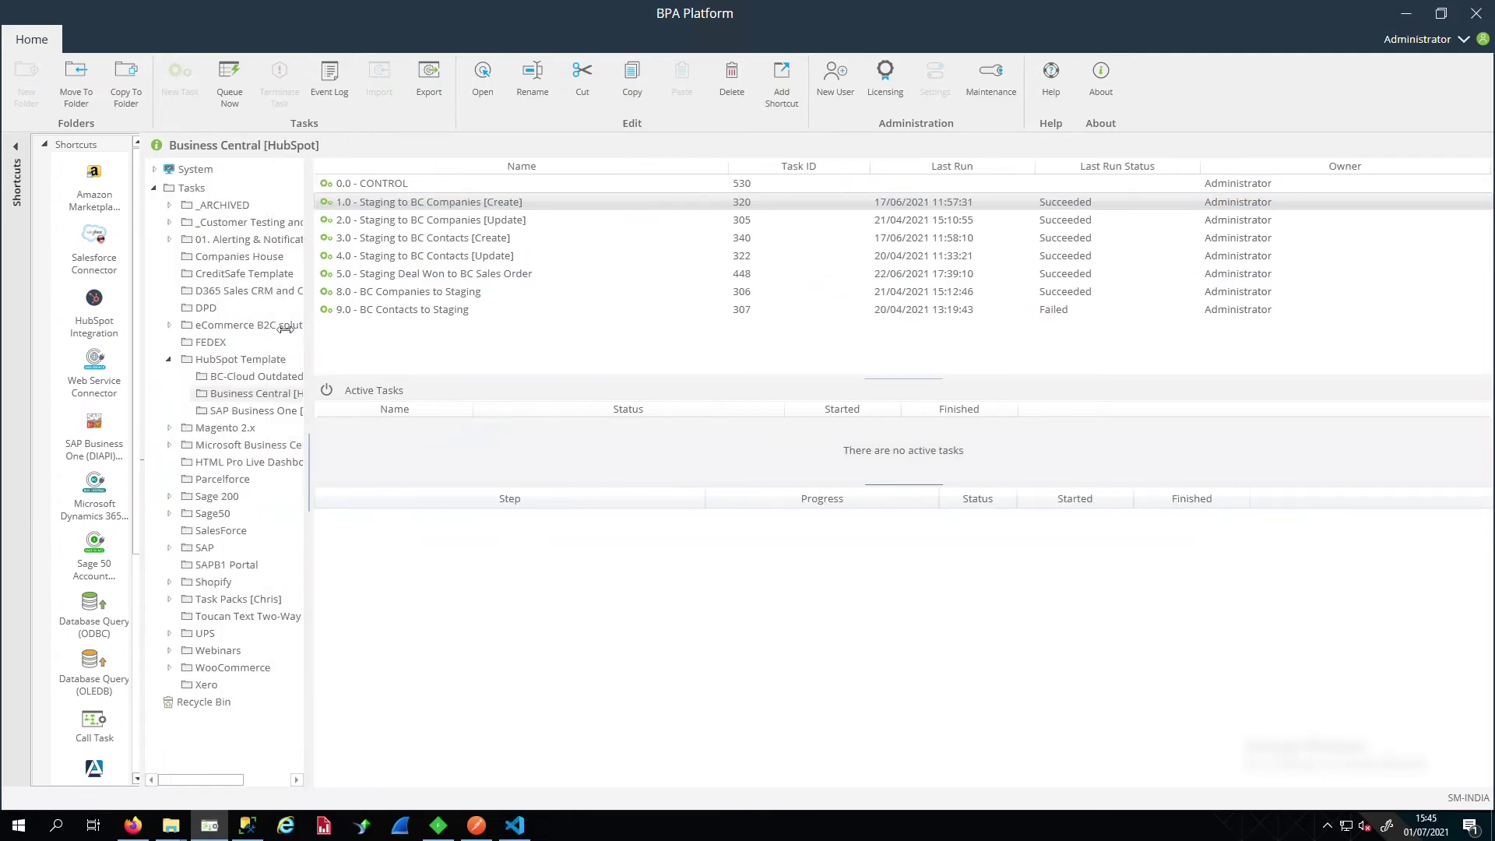
pyautogui.click(252, 361)
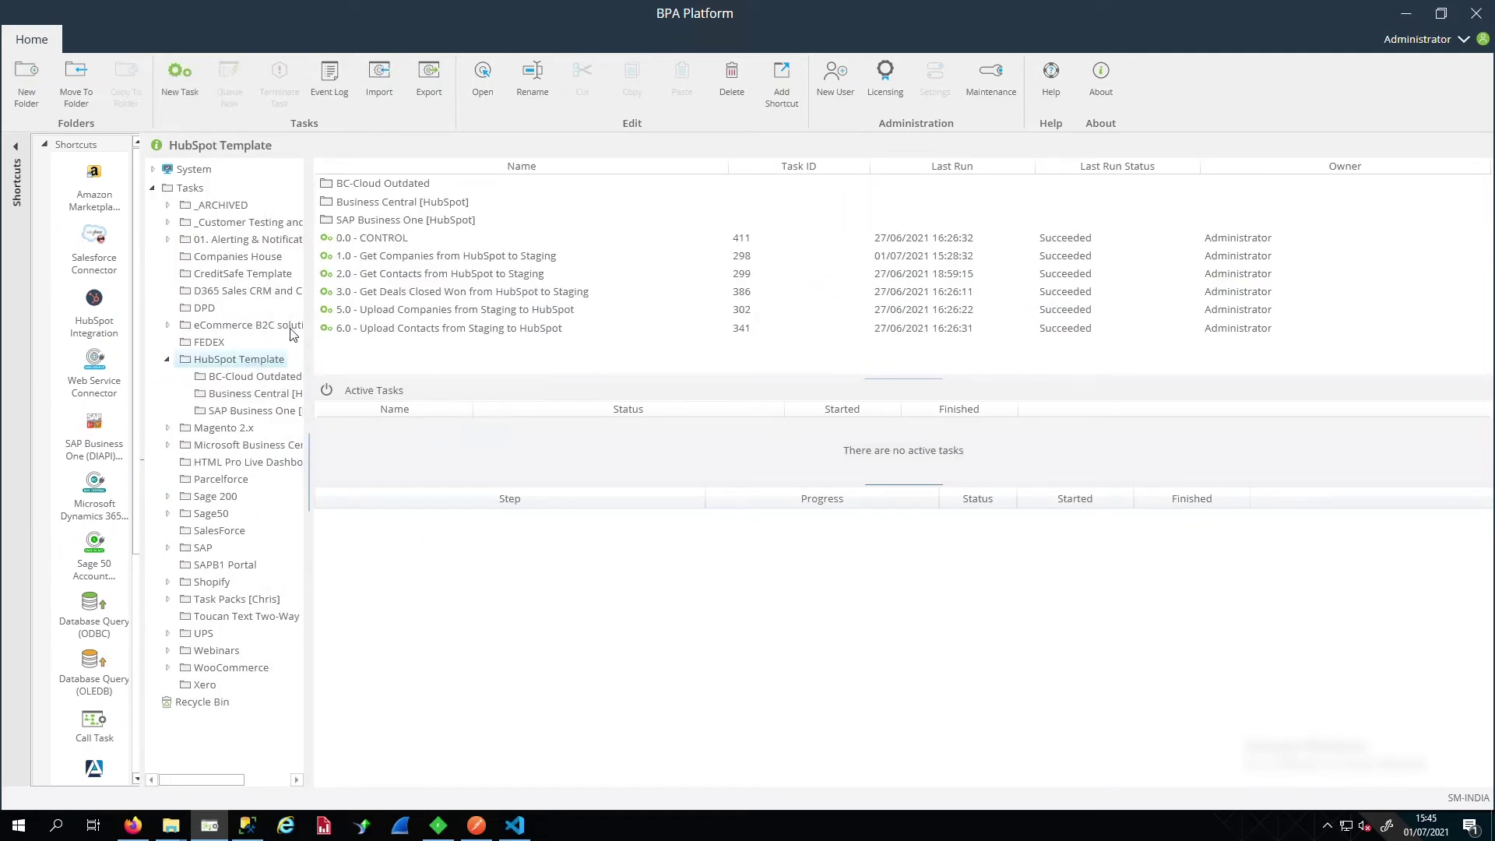
pyautogui.moveTo(189, 345); pyautogui.dragTo(187, 356)
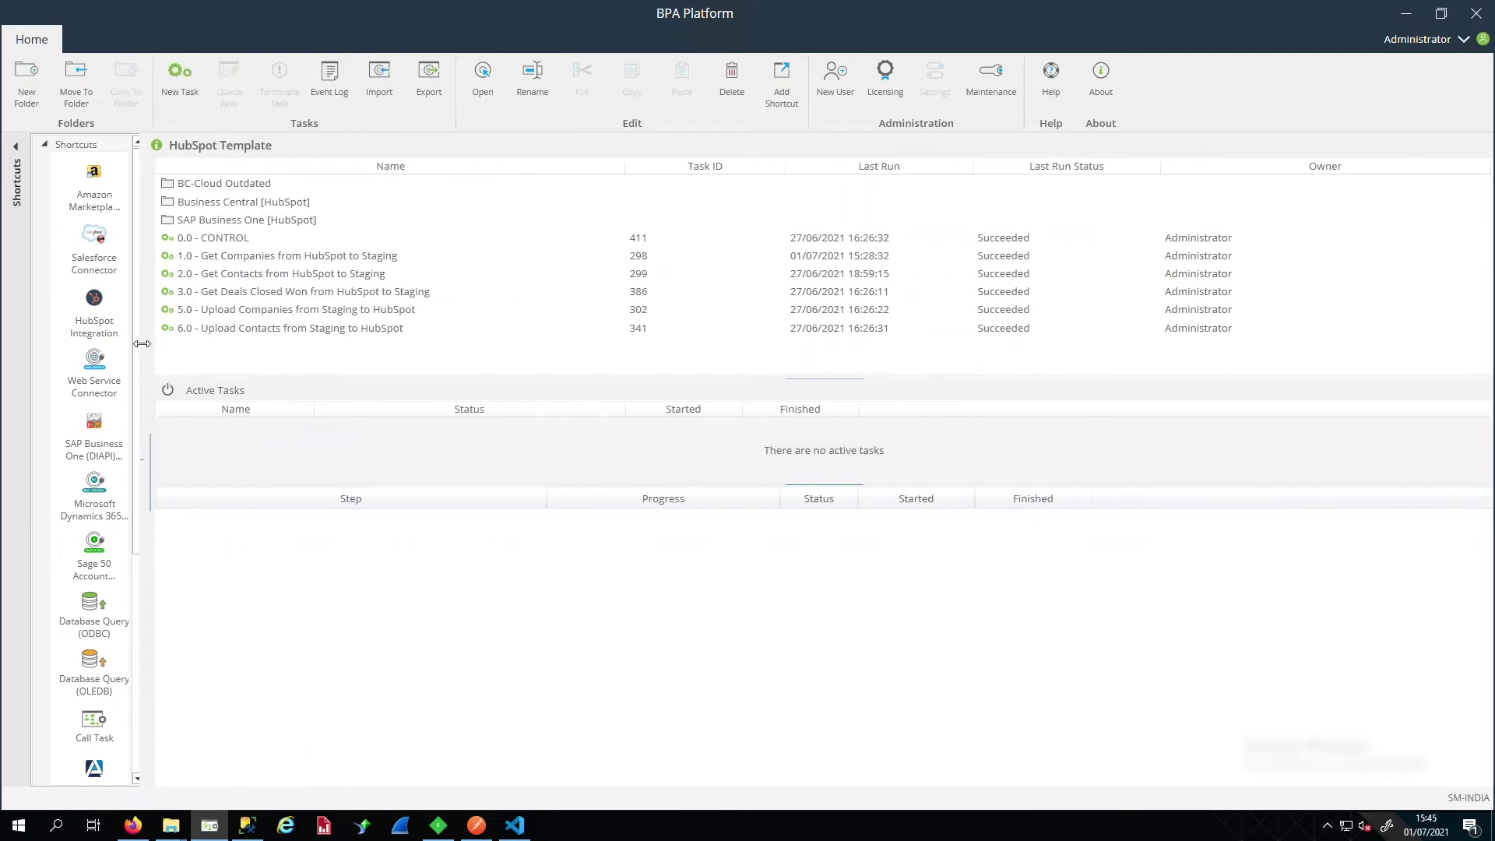
# - Queue the task 3.0 - Get Deals Closed Won from HubSpot to Staging to run immediately
pyautogui.click(307, 295)
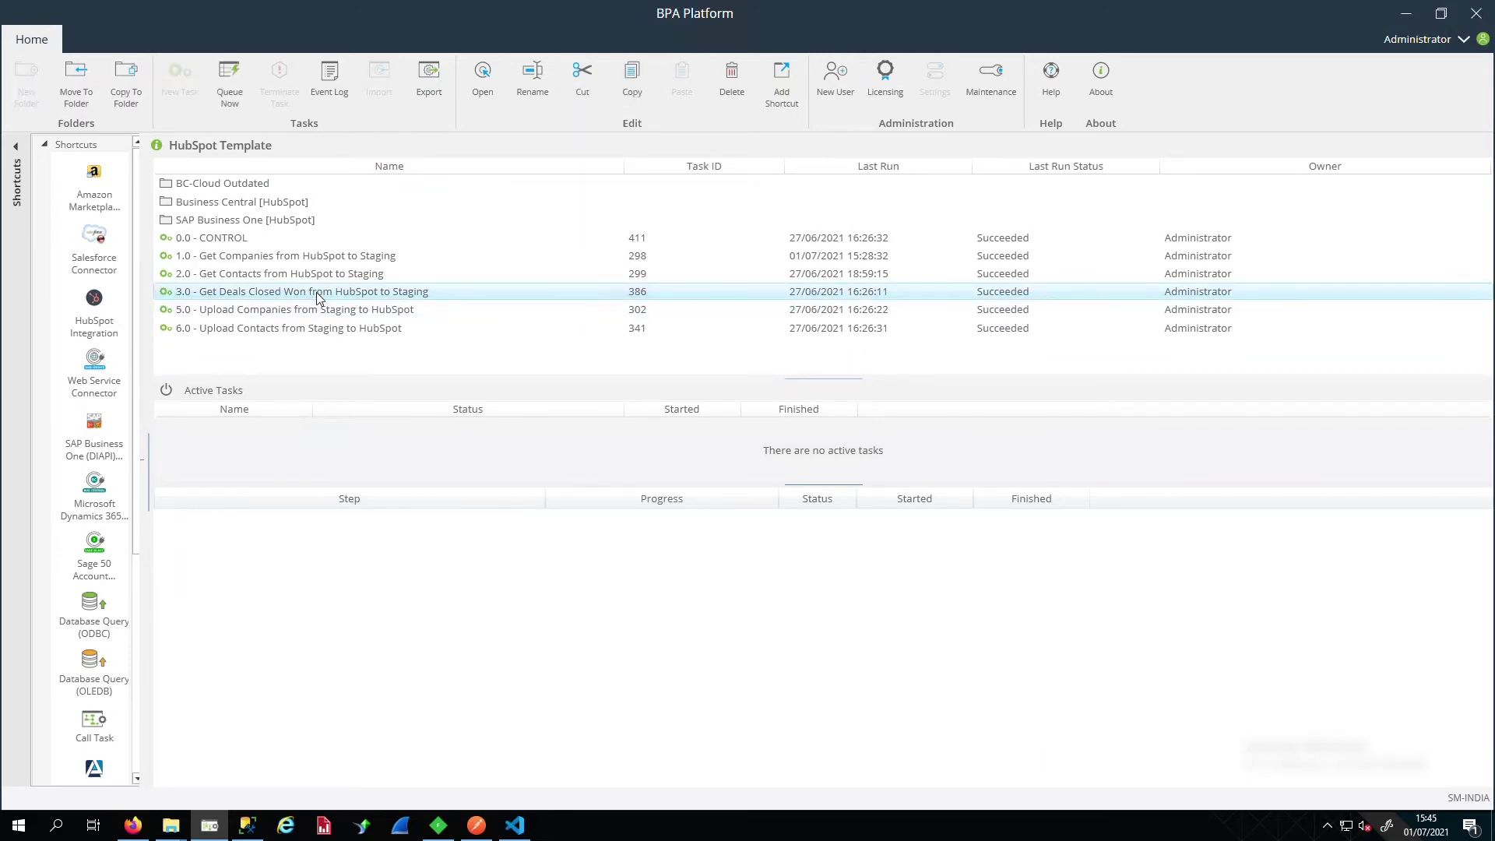
pyautogui.rightClick(384, 294)
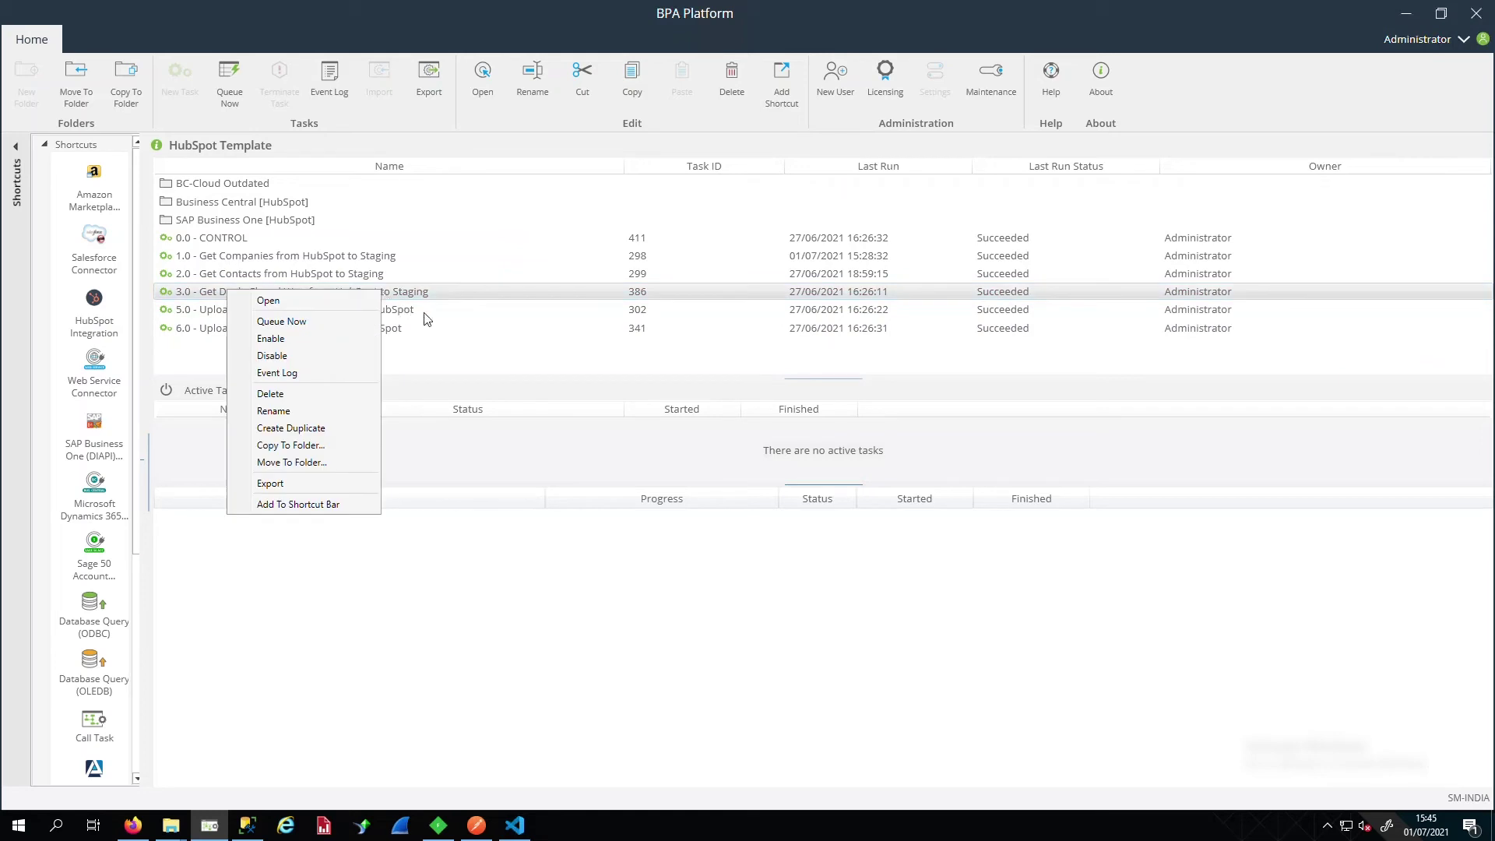
pyautogui.click(374, 321)
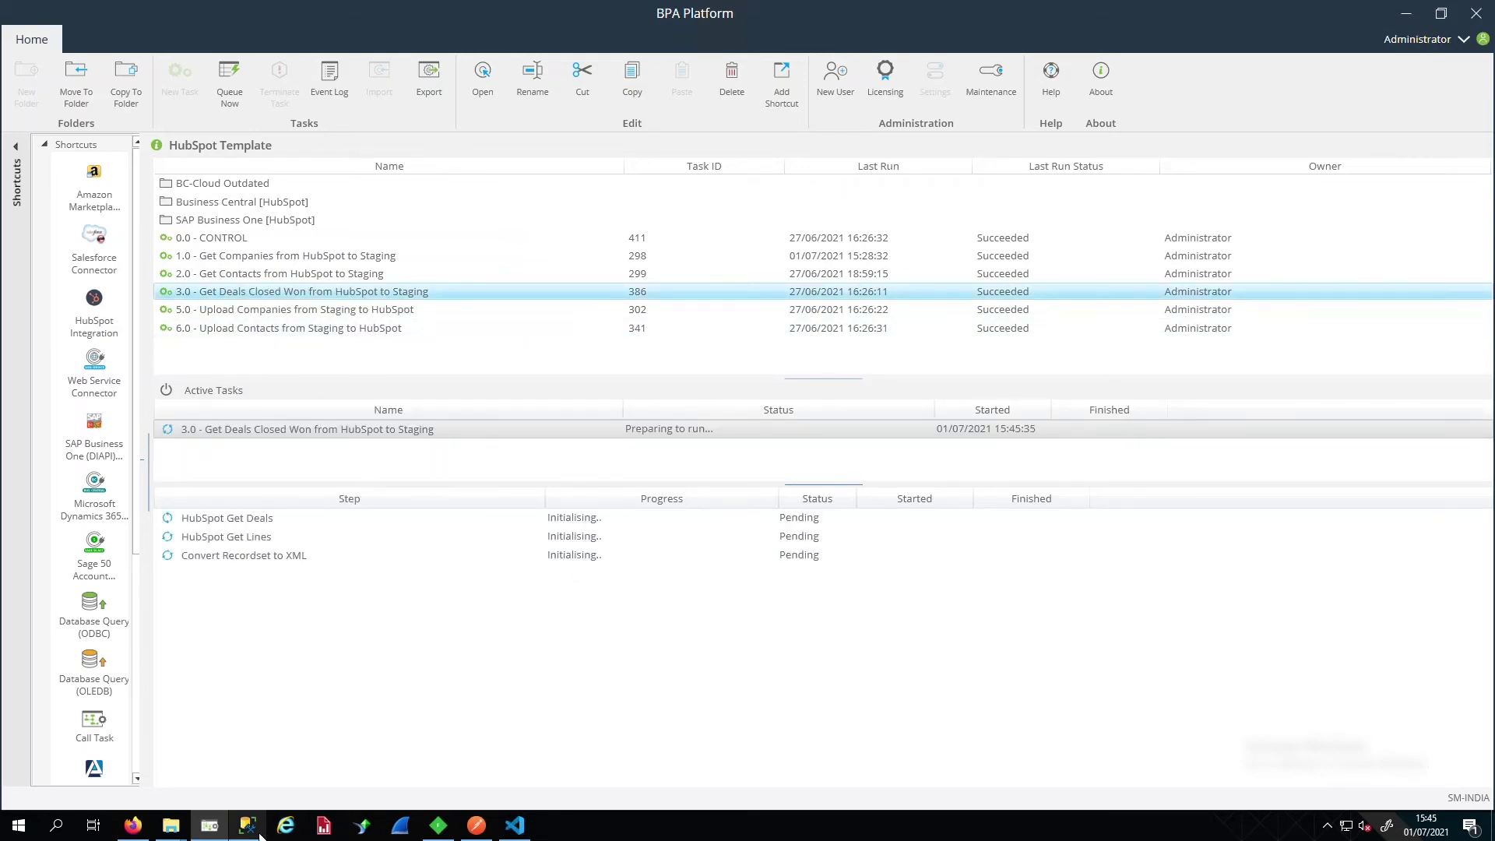
# - Switch to SQL Server Management Studio, run only the config query and examine the HubSpotDealWonID setting
pyautogui.moveTo(257, 832)
pyautogui.click(248, 759)
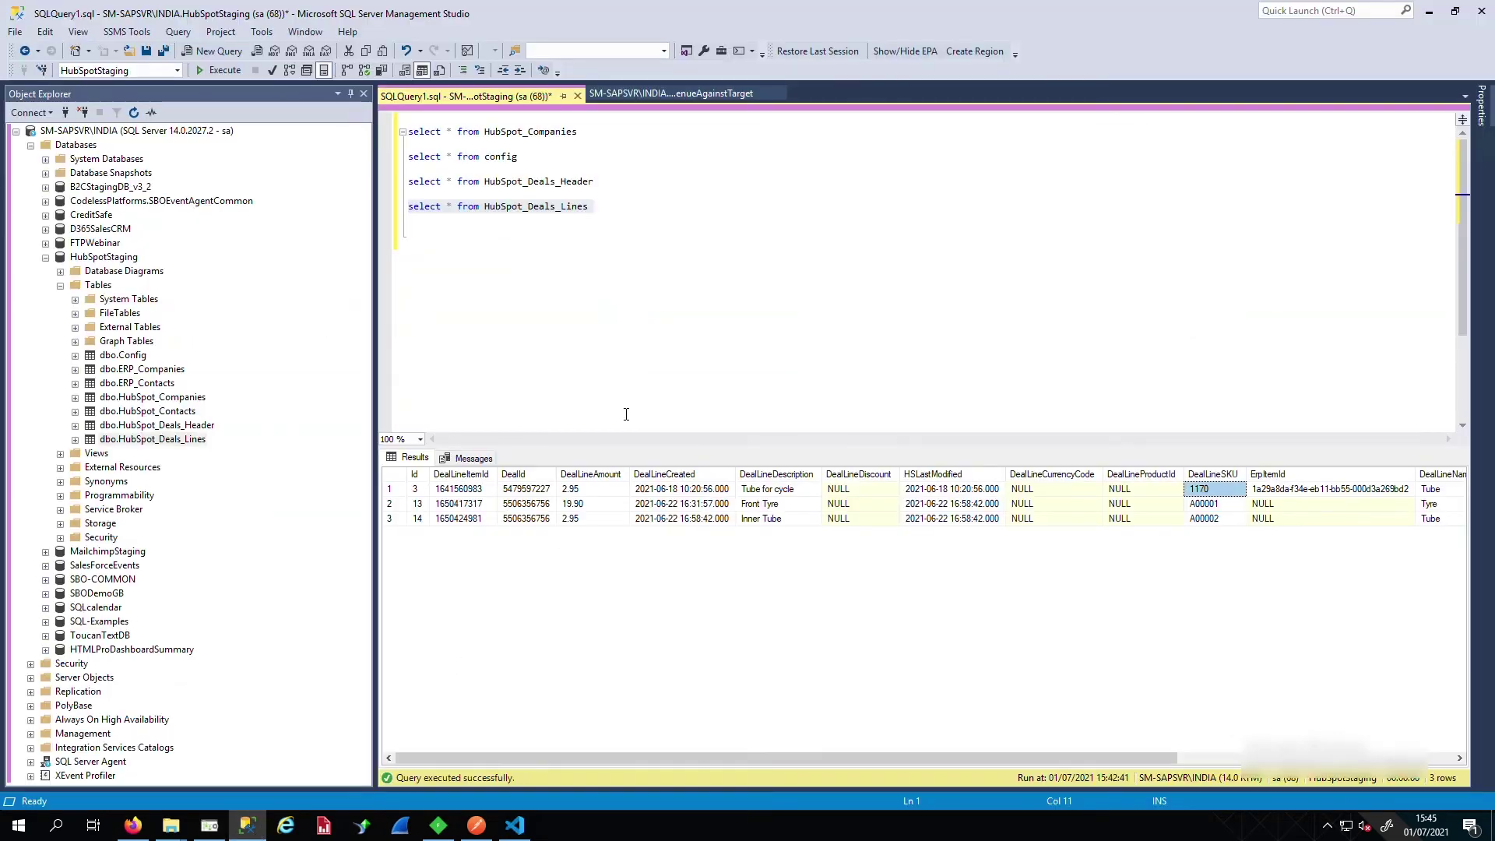
pyautogui.moveTo(546, 156); pyautogui.dragTo(385, 162)
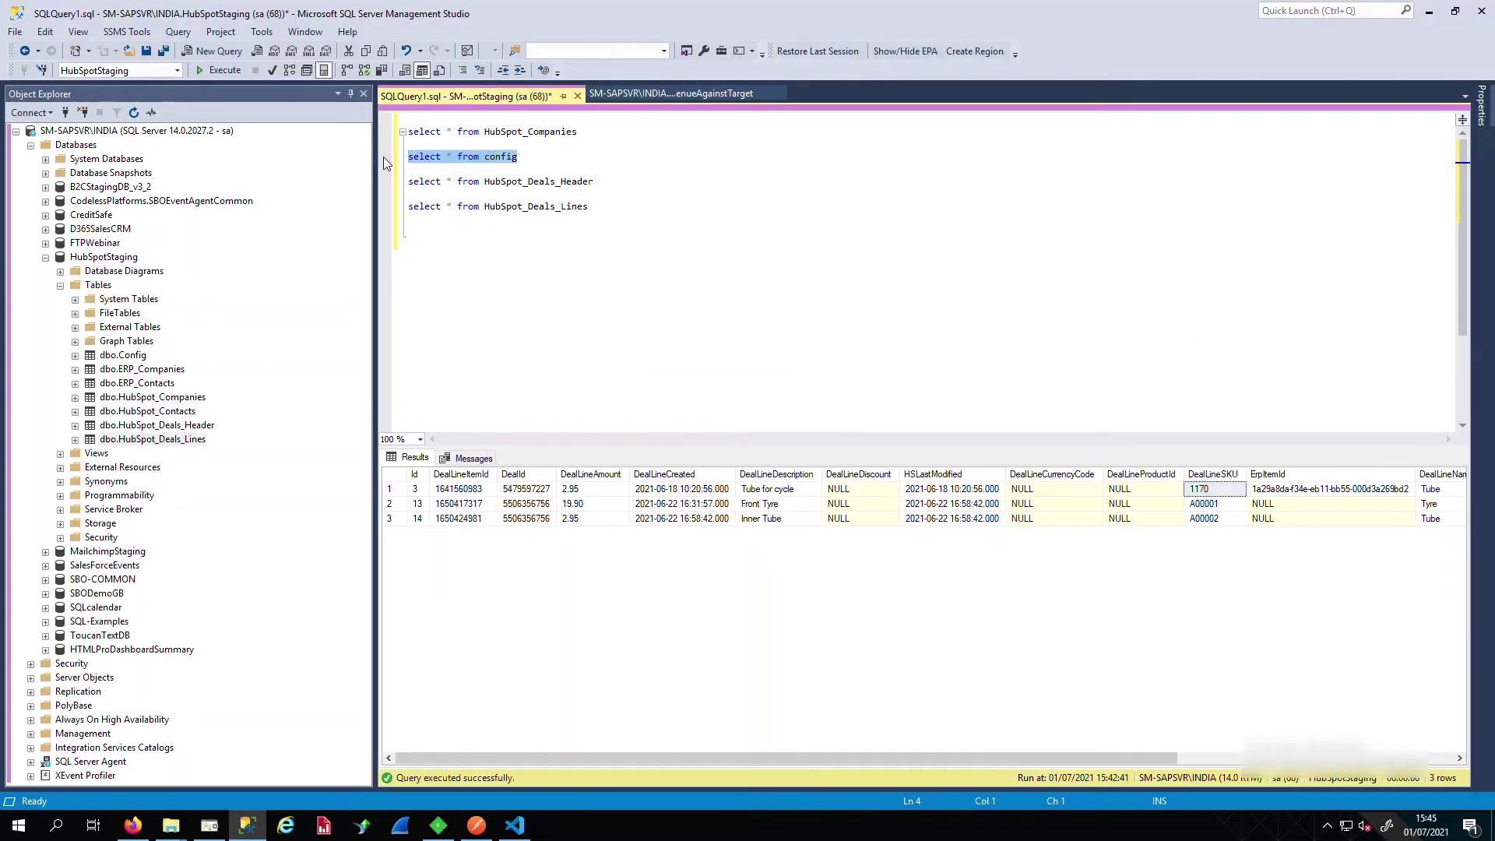
pyautogui.click(237, 71)
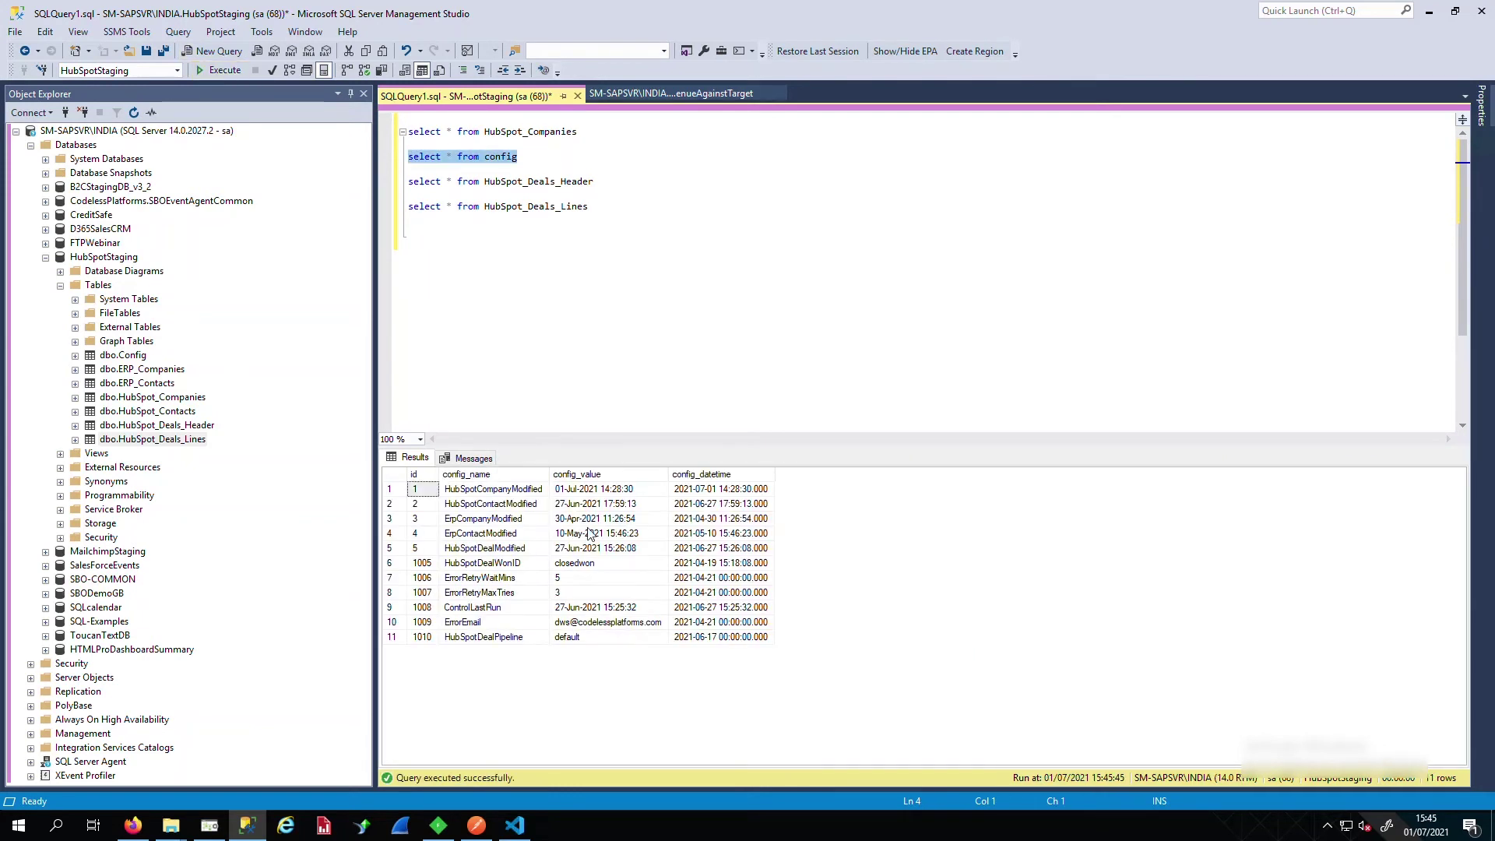
pyautogui.click(502, 564)
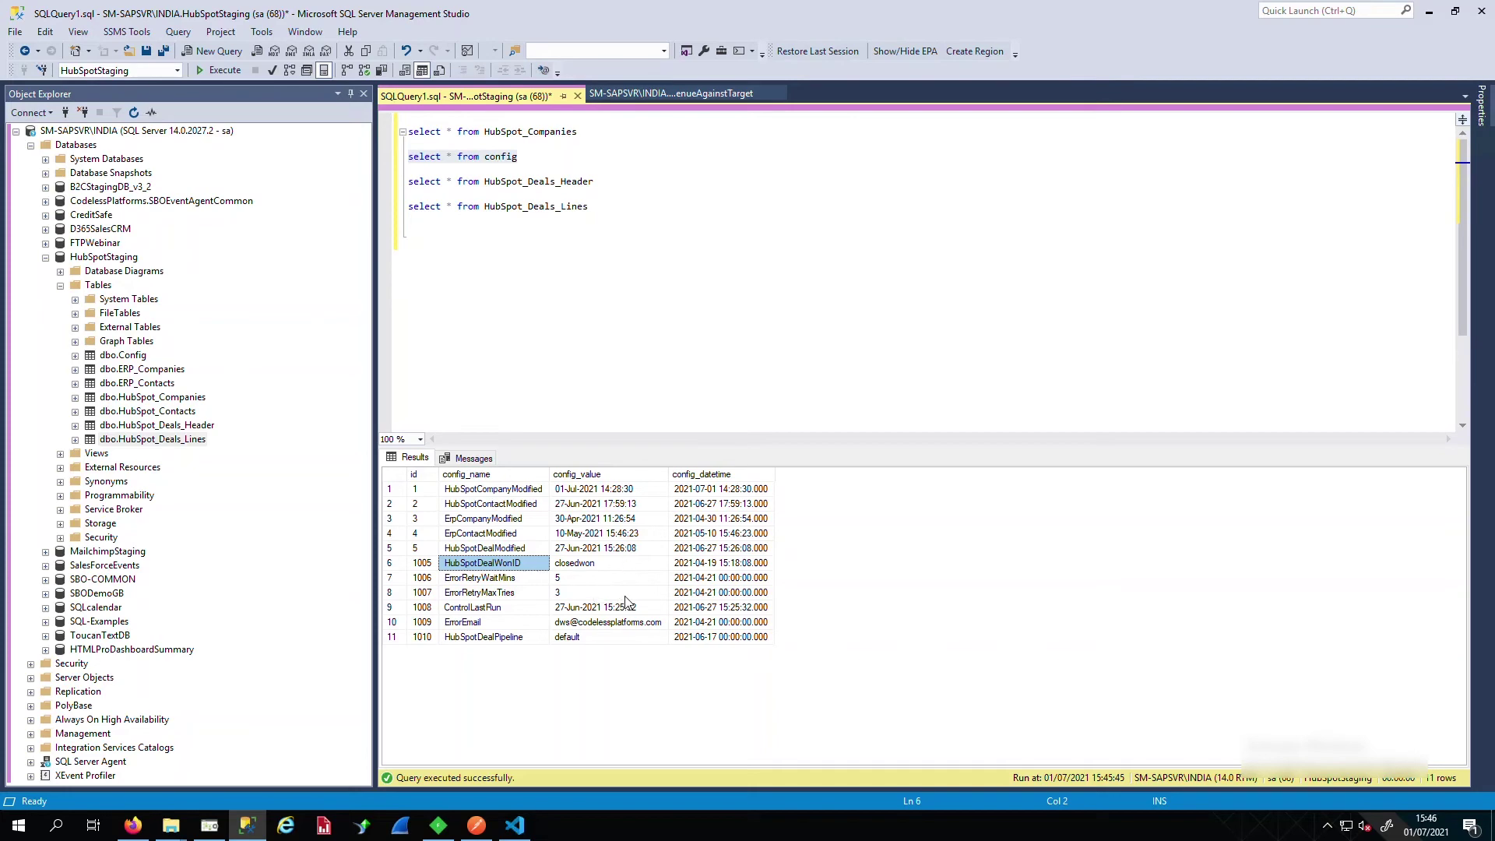
# - Check the task status in BPA Platform, then run only the HubSpot_Deals_Header and HubSpot_Deals_Lines queries in SQL Server Management Studio
pyautogui.click(209, 833)
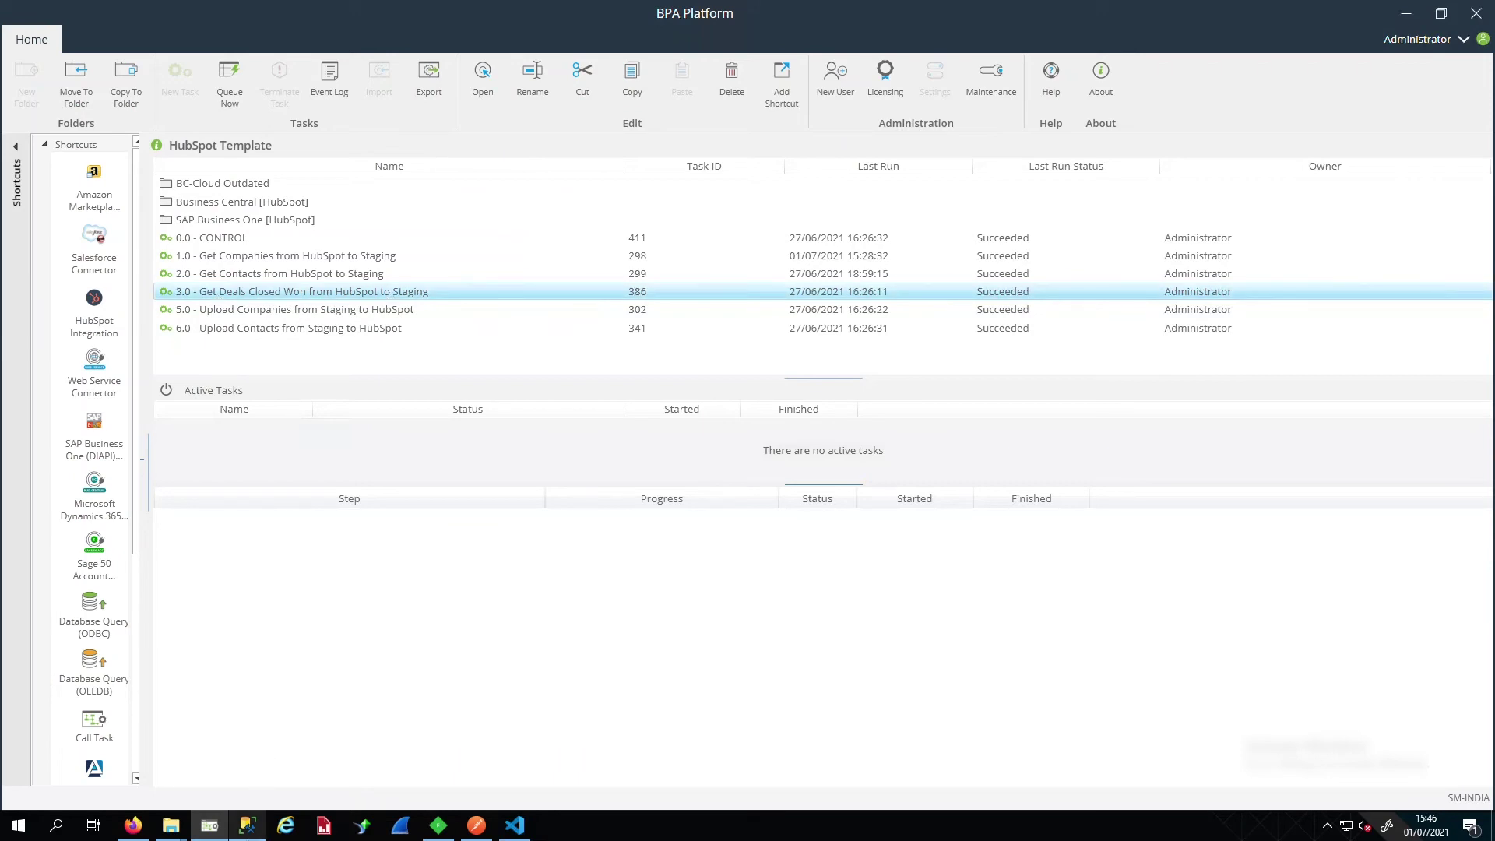
pyautogui.click(247, 826)
pyautogui.click(606, 216)
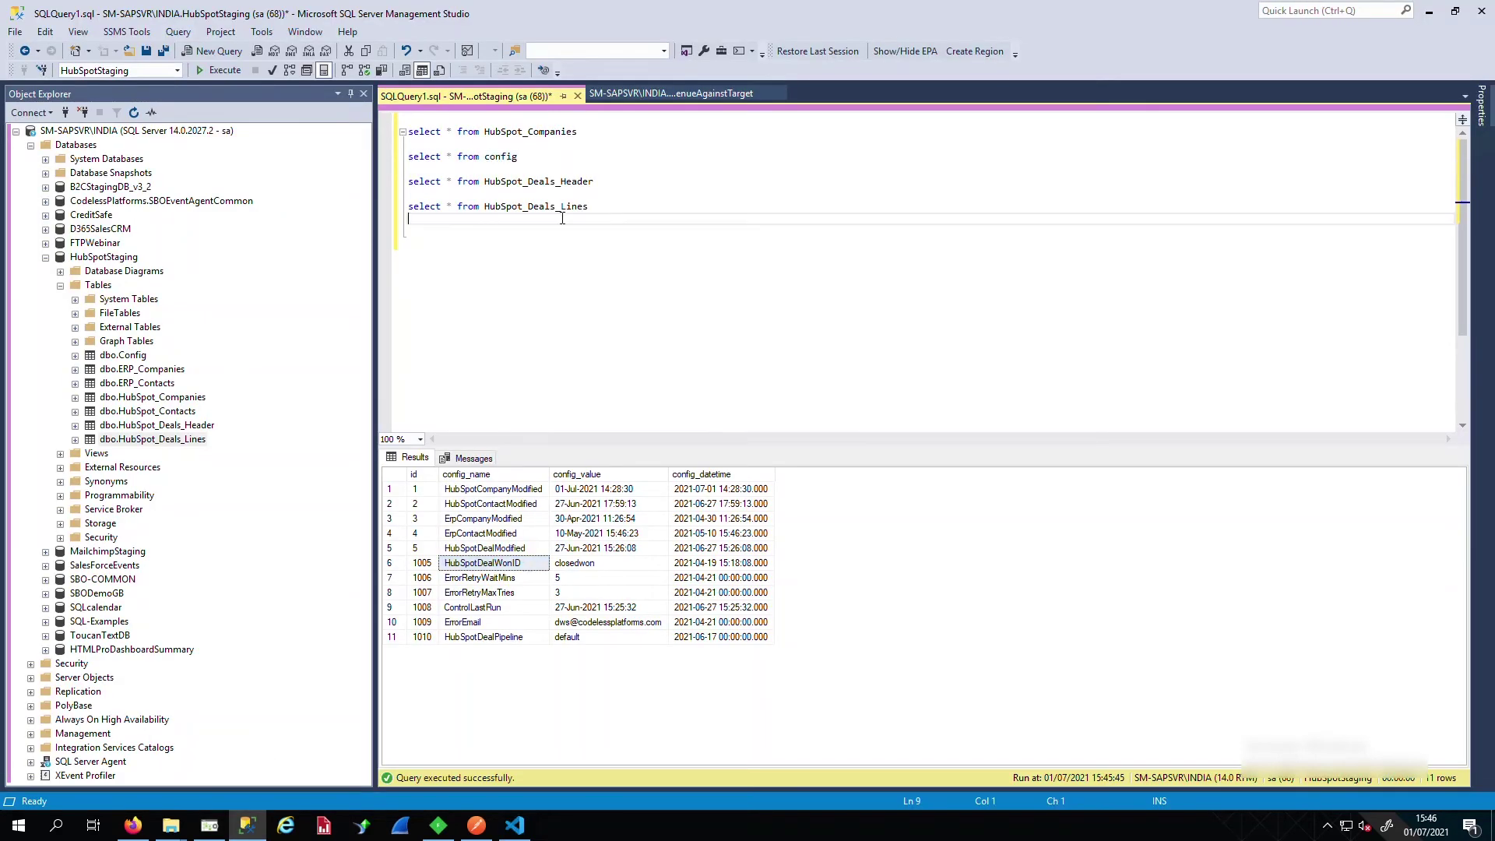
pyautogui.keyDown('shift'); pyautogui.click(408, 180); pyautogui.keyUp('shift')
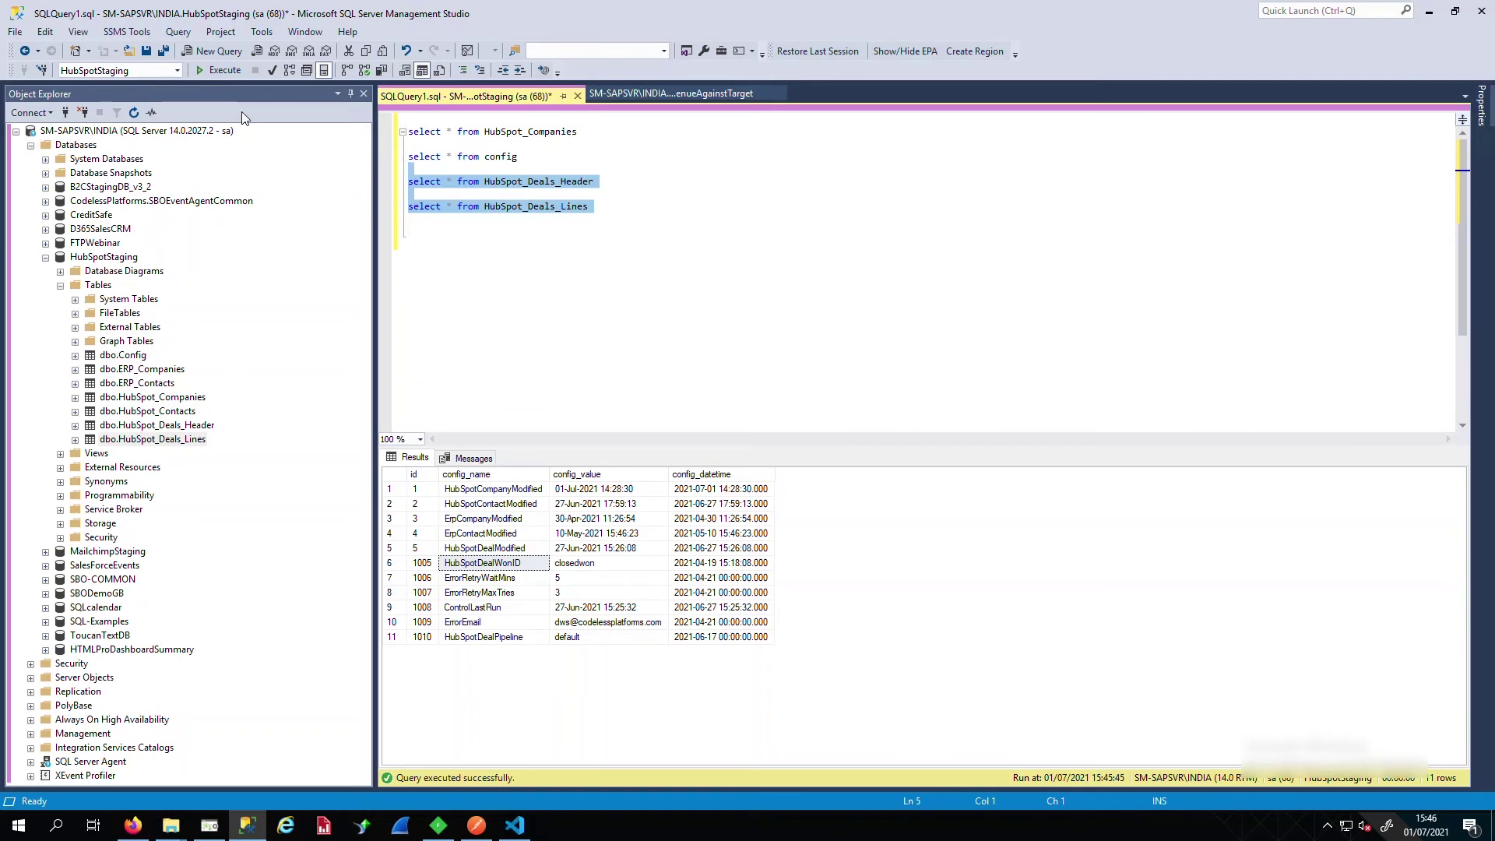
pyautogui.click(232, 71)
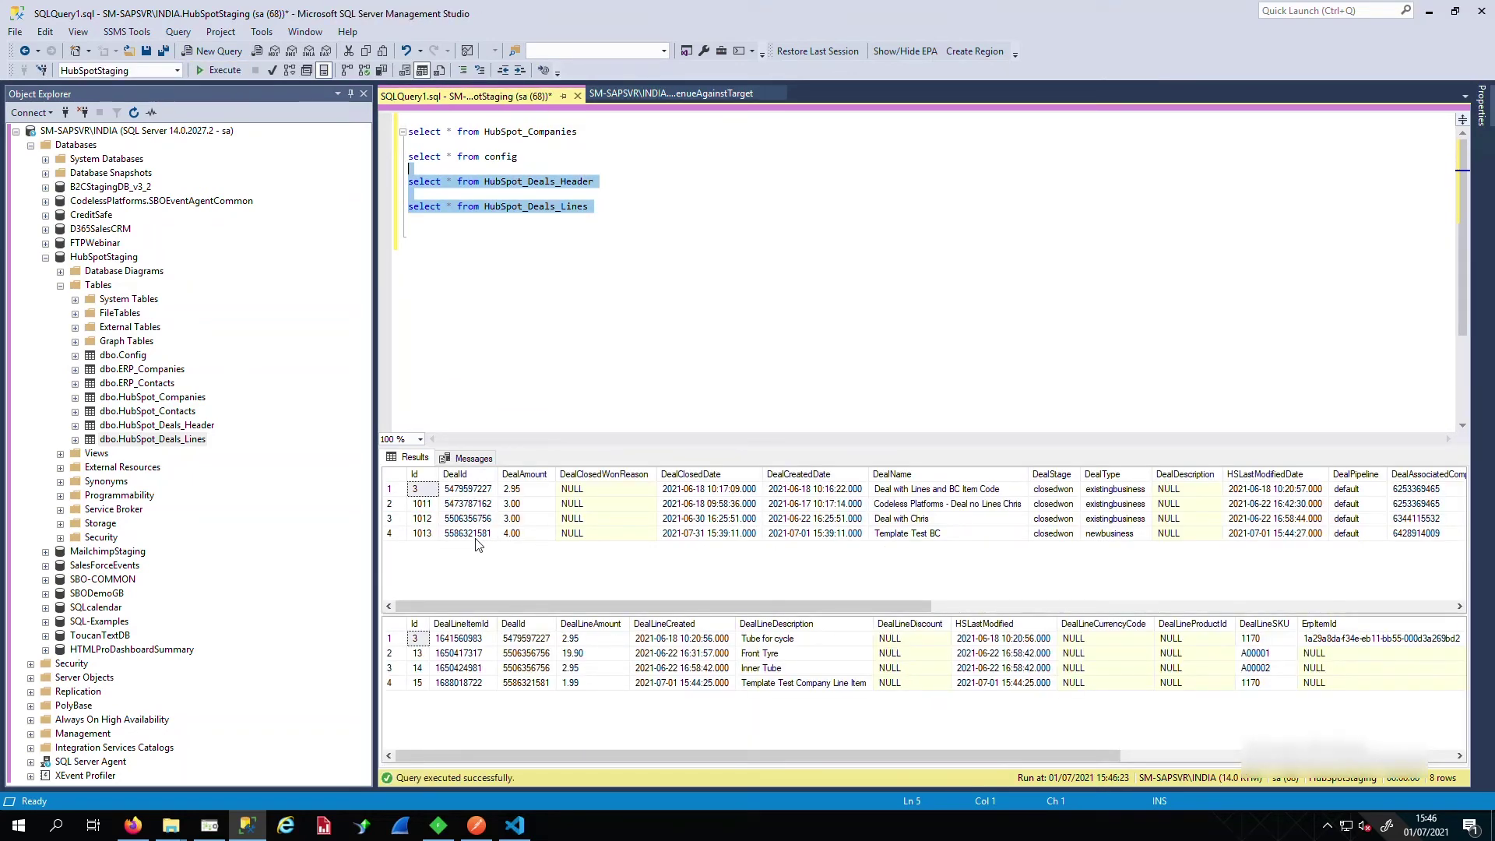
# - Examine the Template Test BC header row and its Template Test Company Line Item row, comparing their DealId values
pyautogui.click(394, 535)
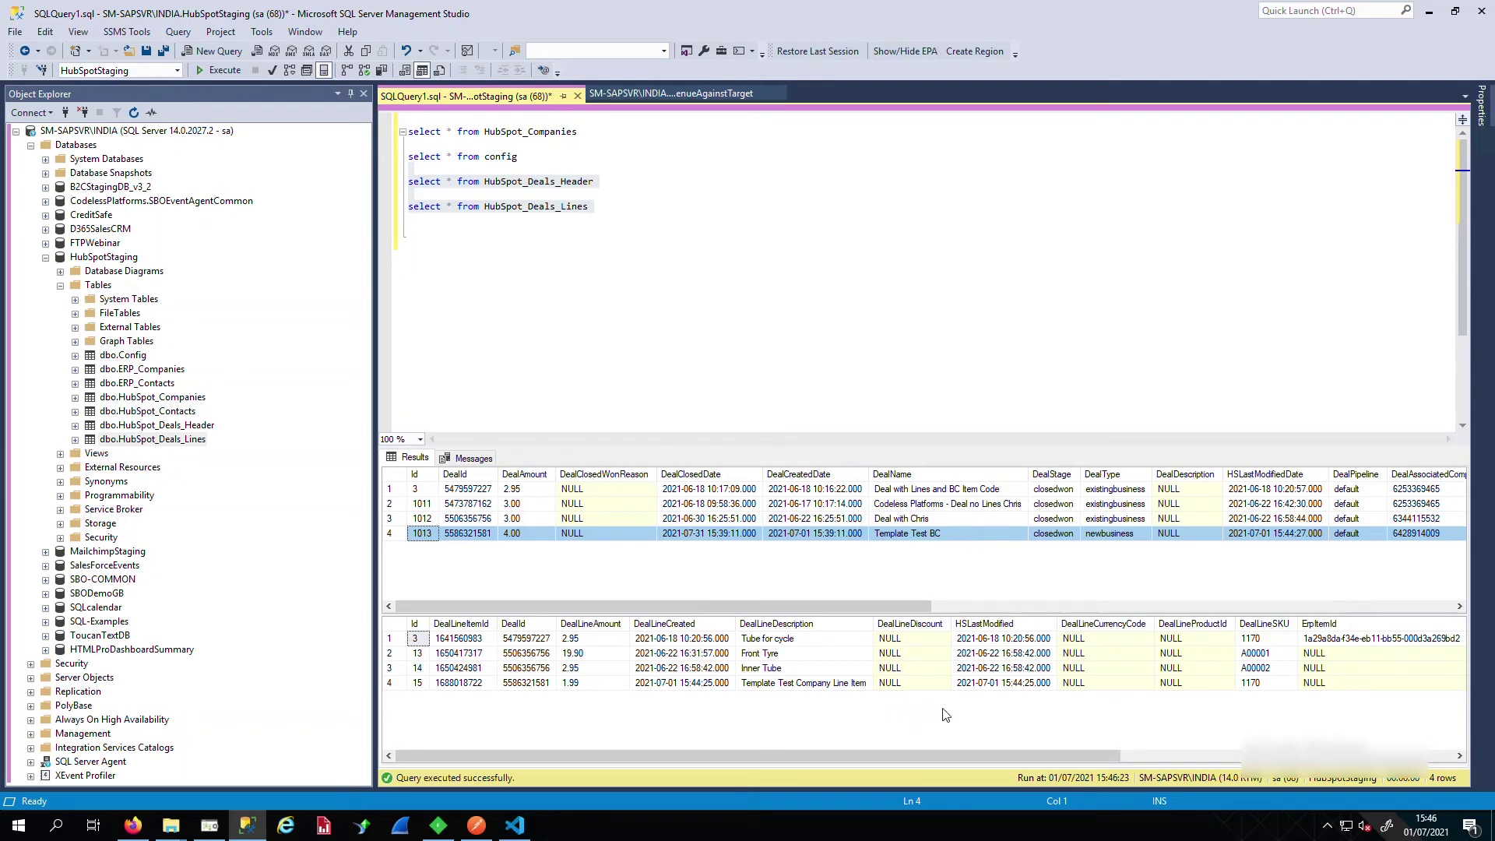
pyautogui.click(816, 690)
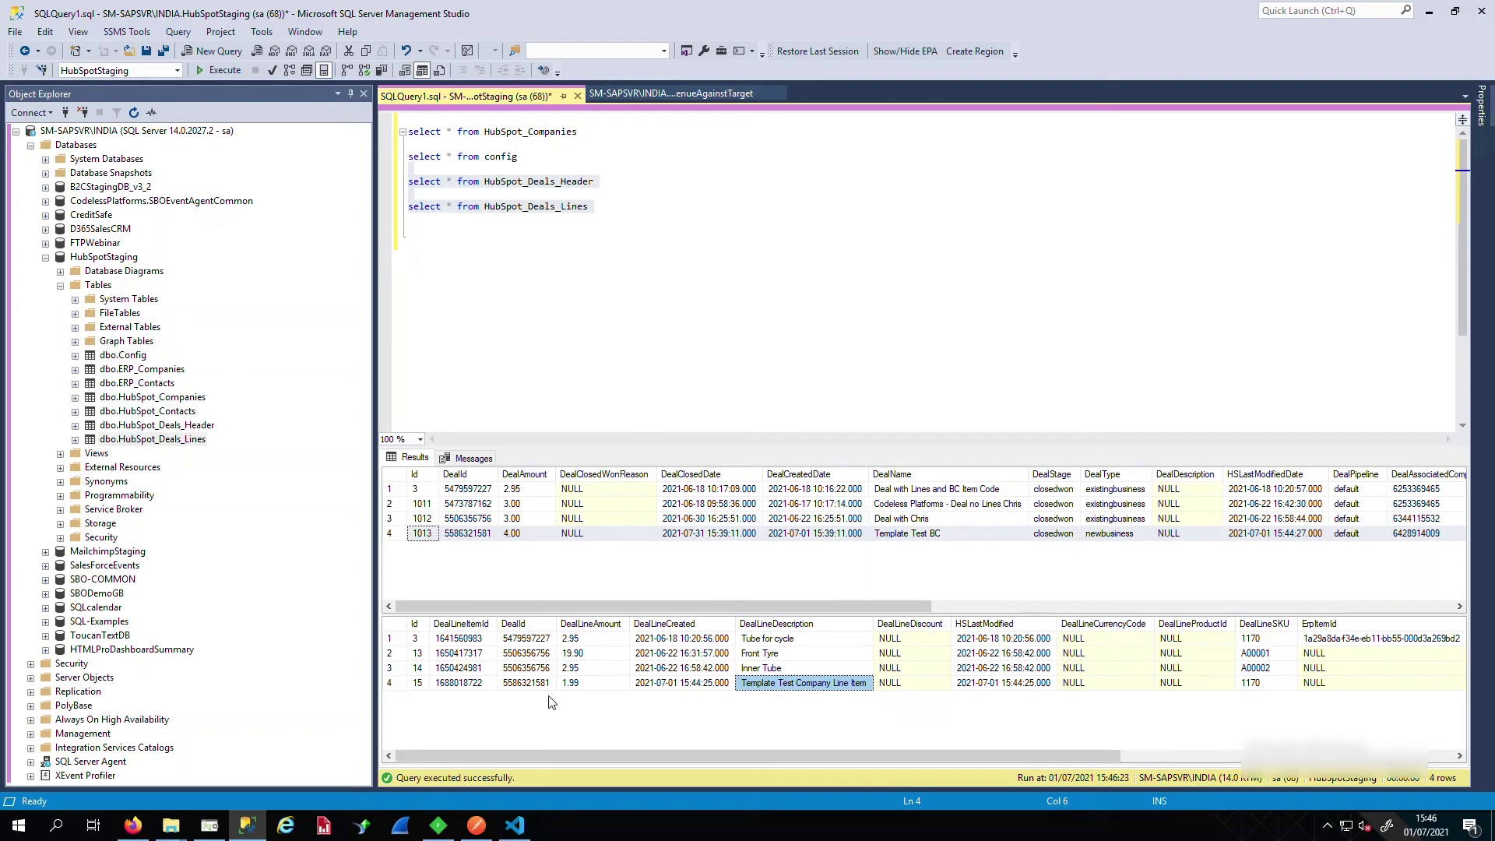
pyautogui.click(472, 683)
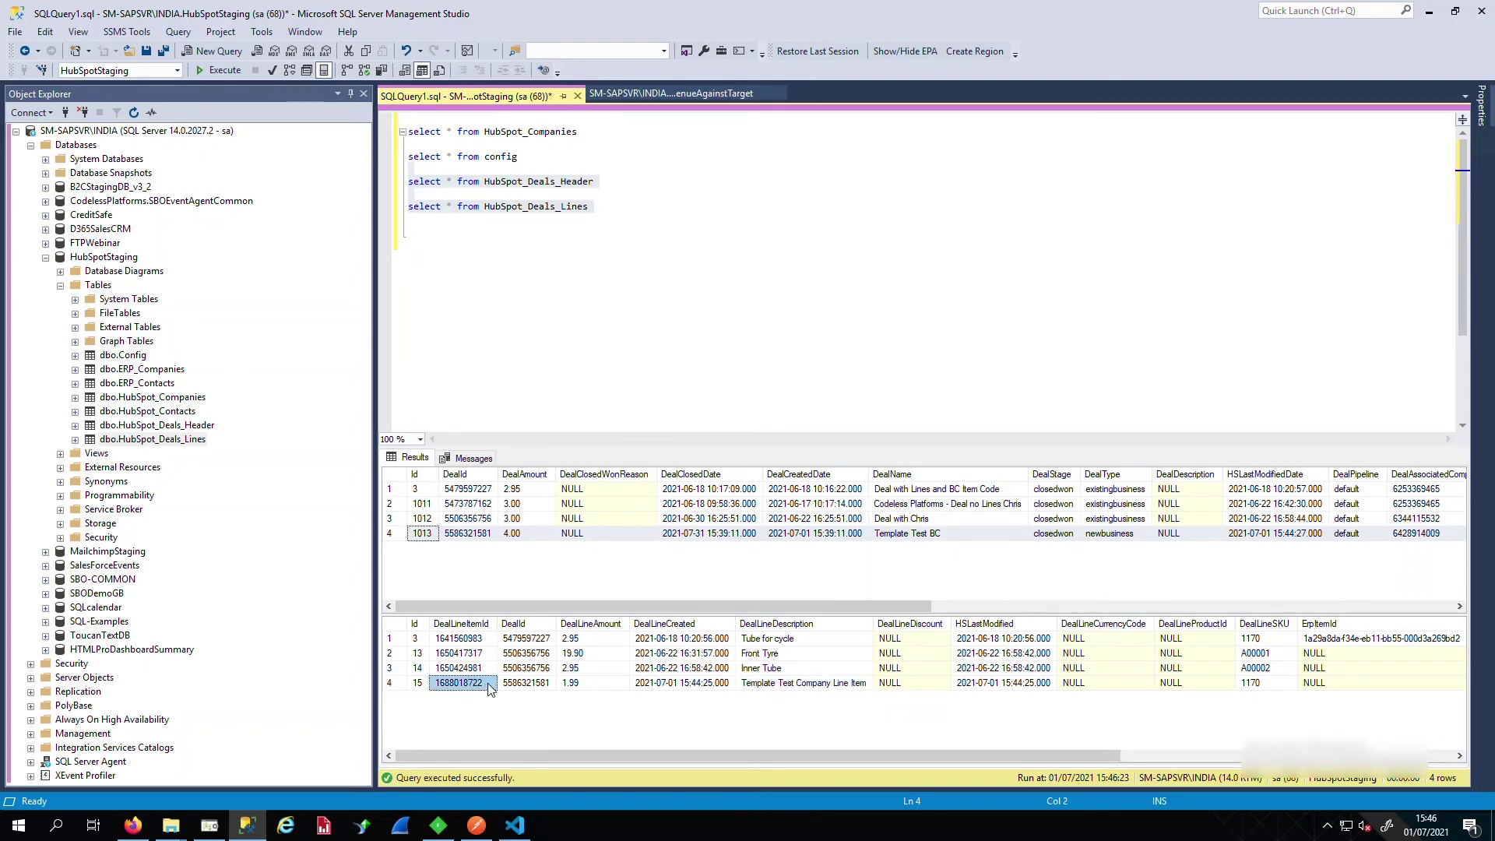
pyautogui.click(536, 691)
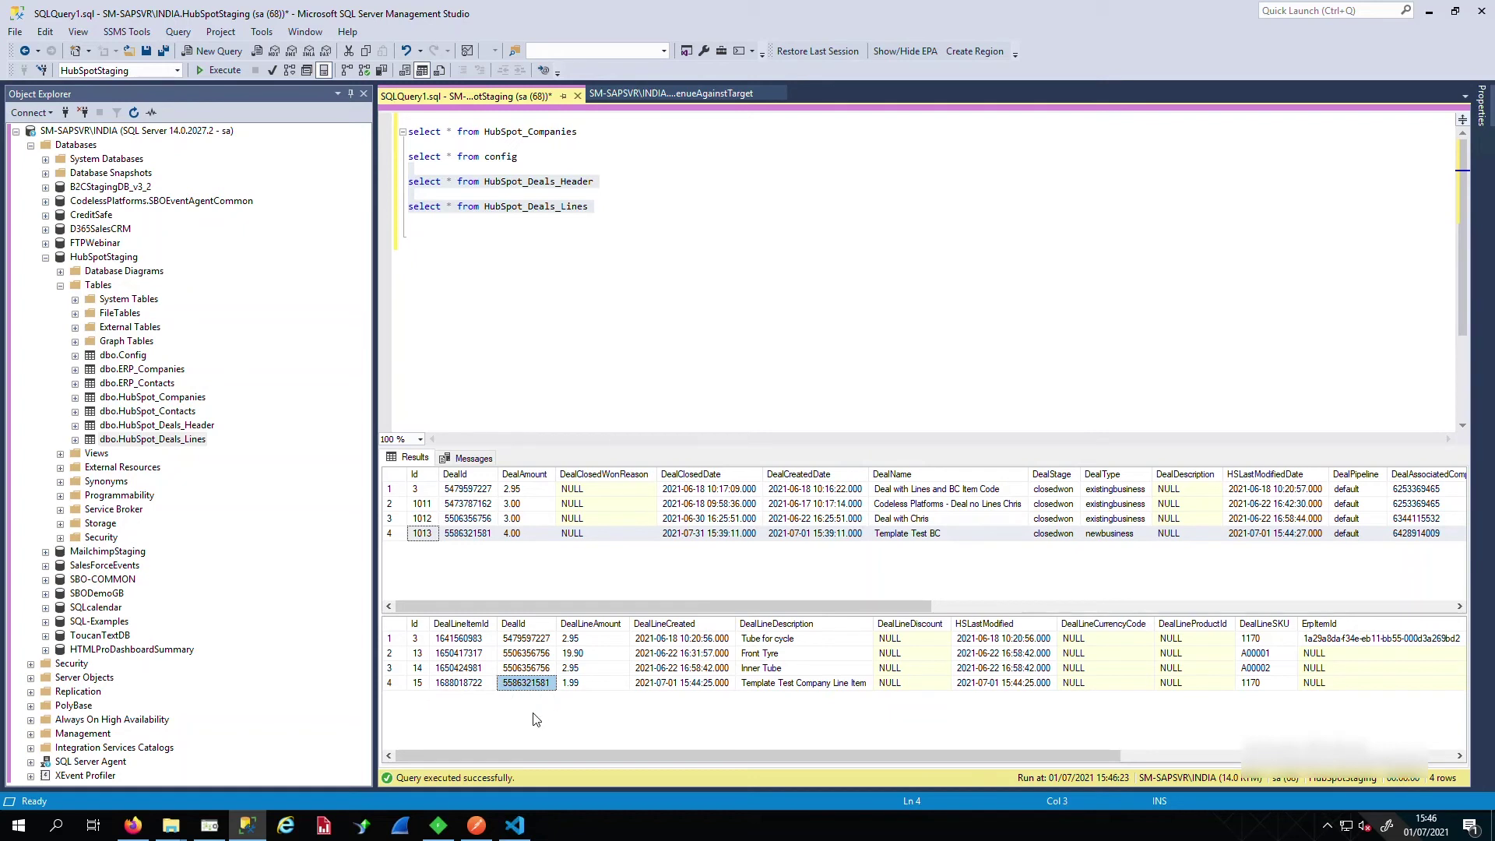
pyautogui.click(483, 537)
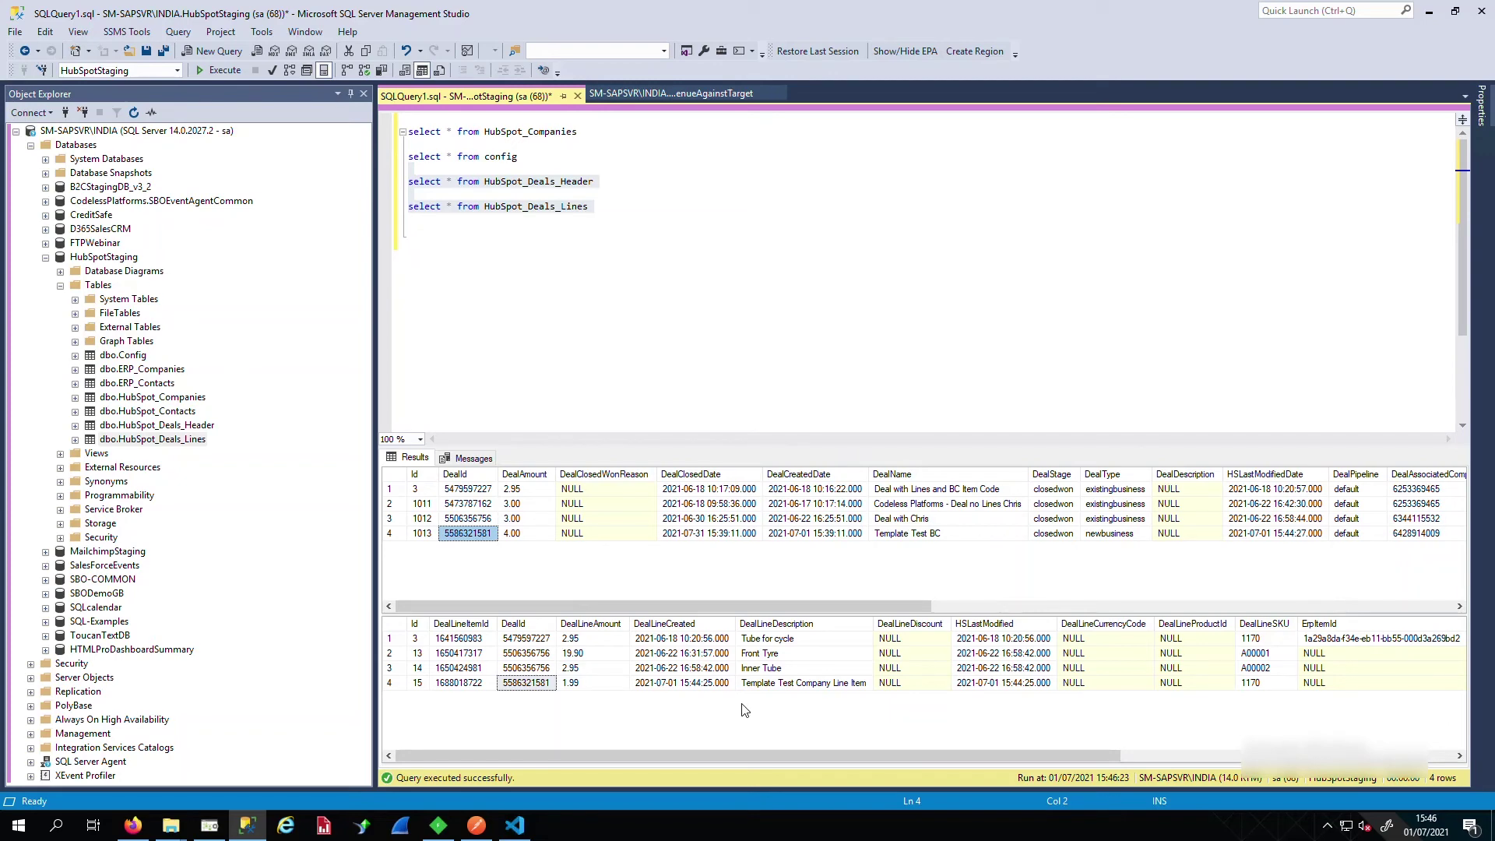
# - Switch to BPA Platform and queue the task 5.0 - Staging Deal Won to BC Sales Order from the Business Central [HubSpot] folder
pyautogui.click(219, 832)
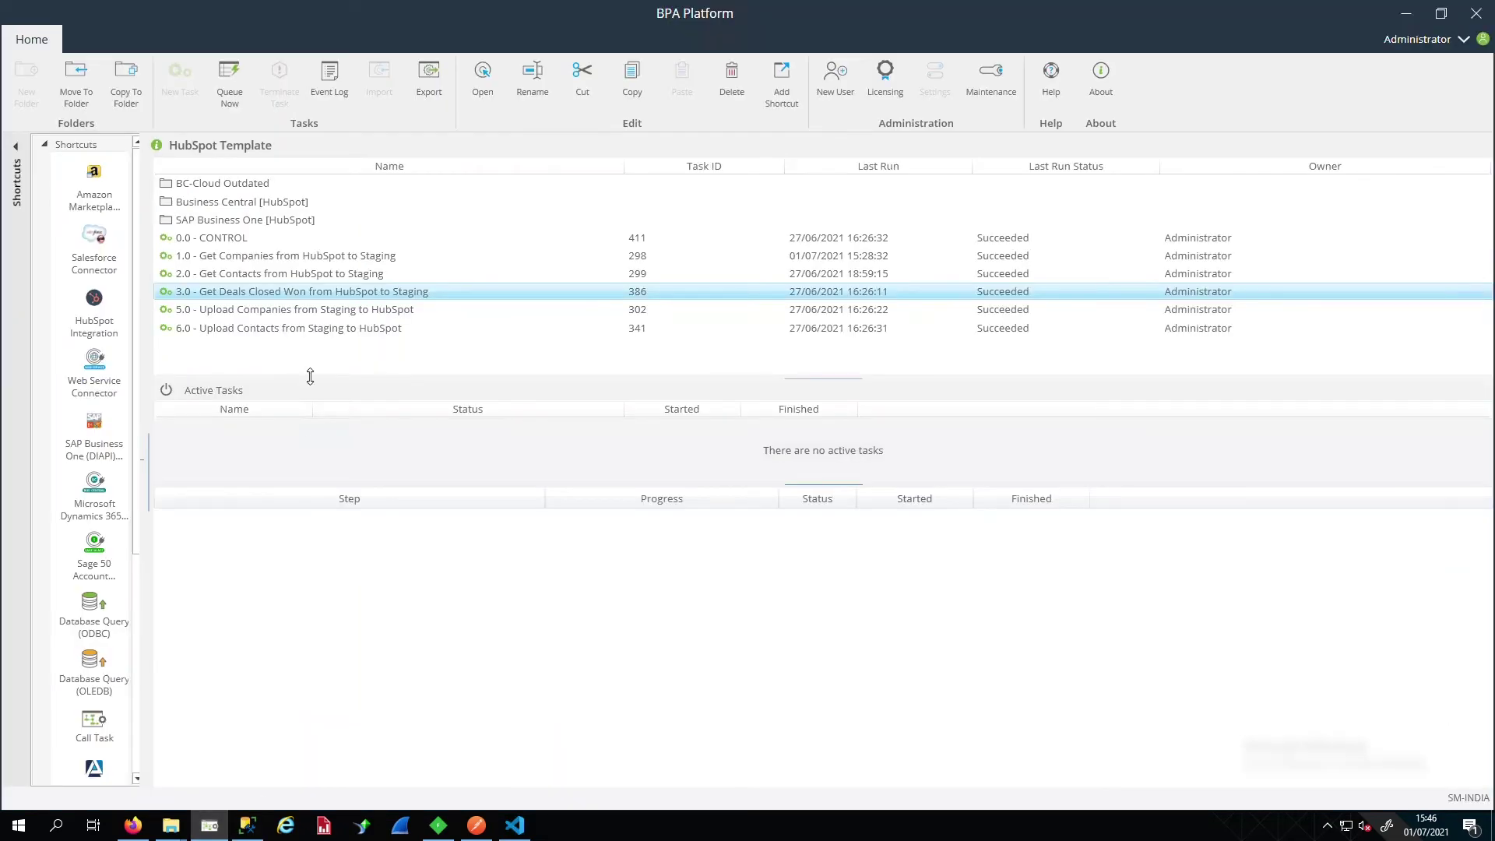
pyautogui.doubleClick(233, 207)
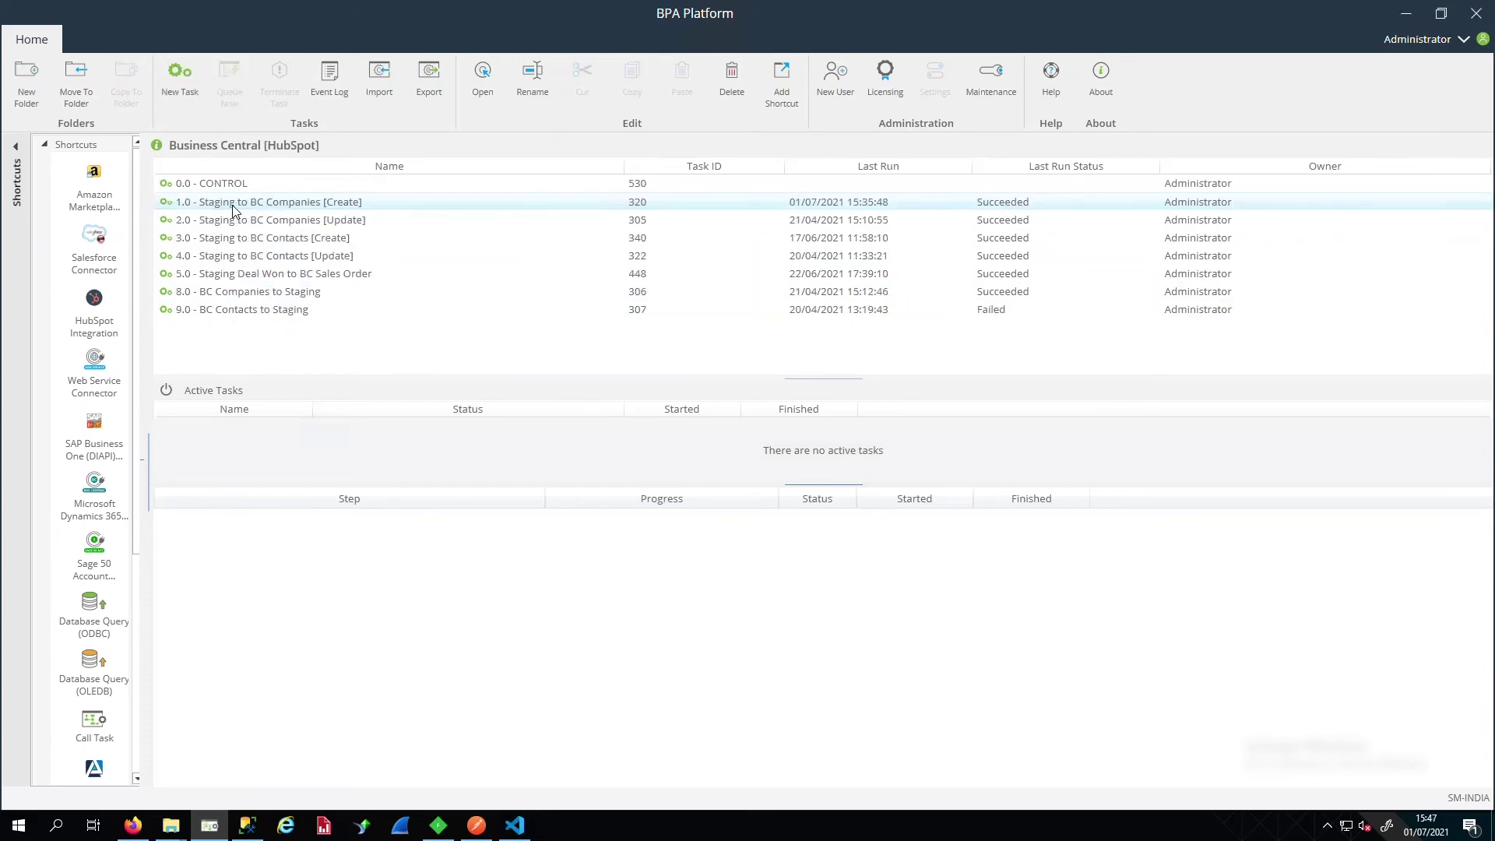
pyautogui.click(356, 258)
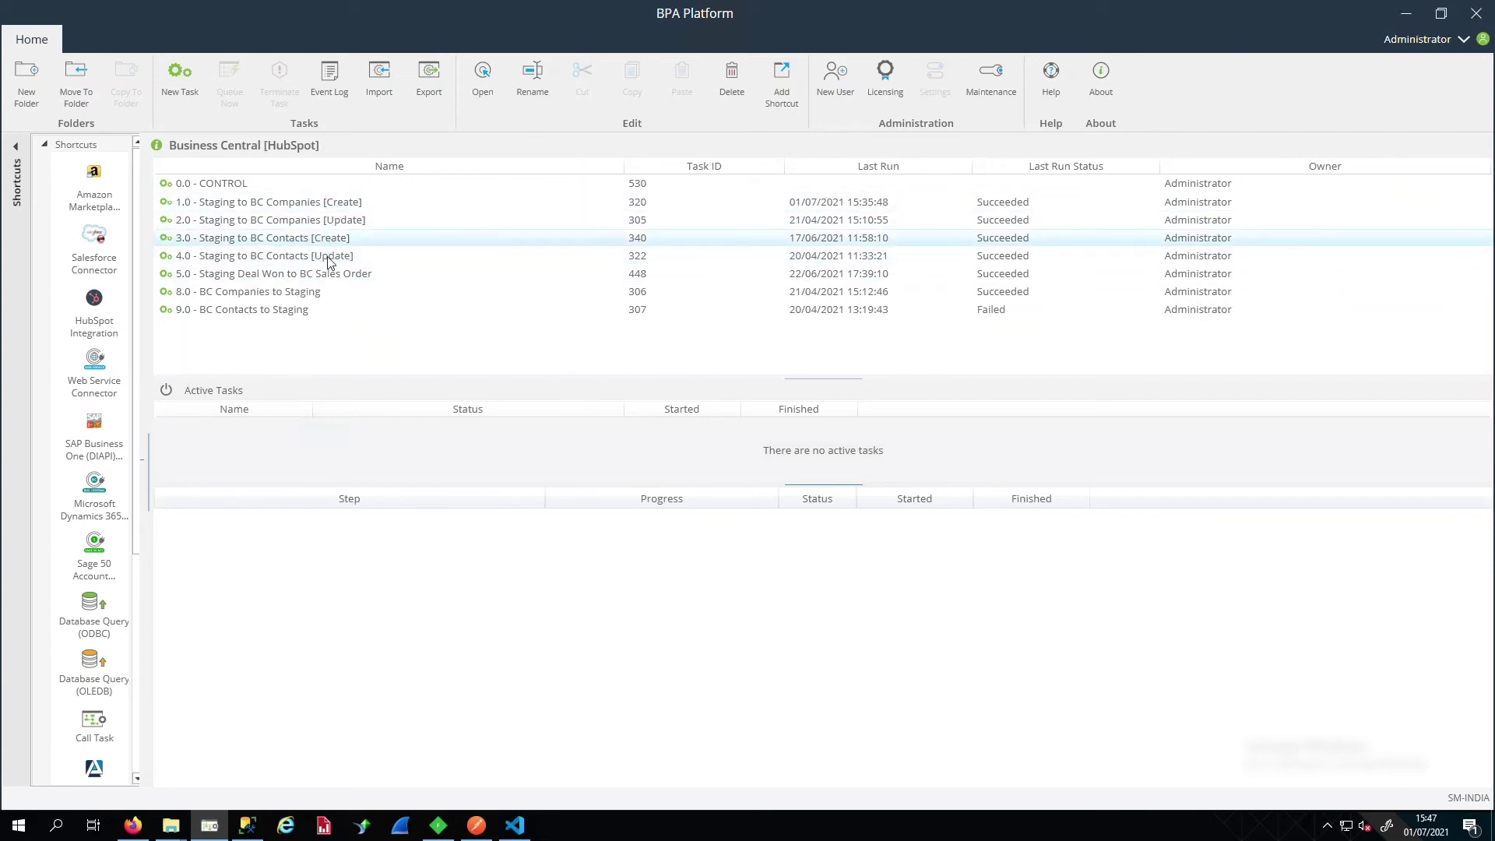
pyautogui.click(291, 276)
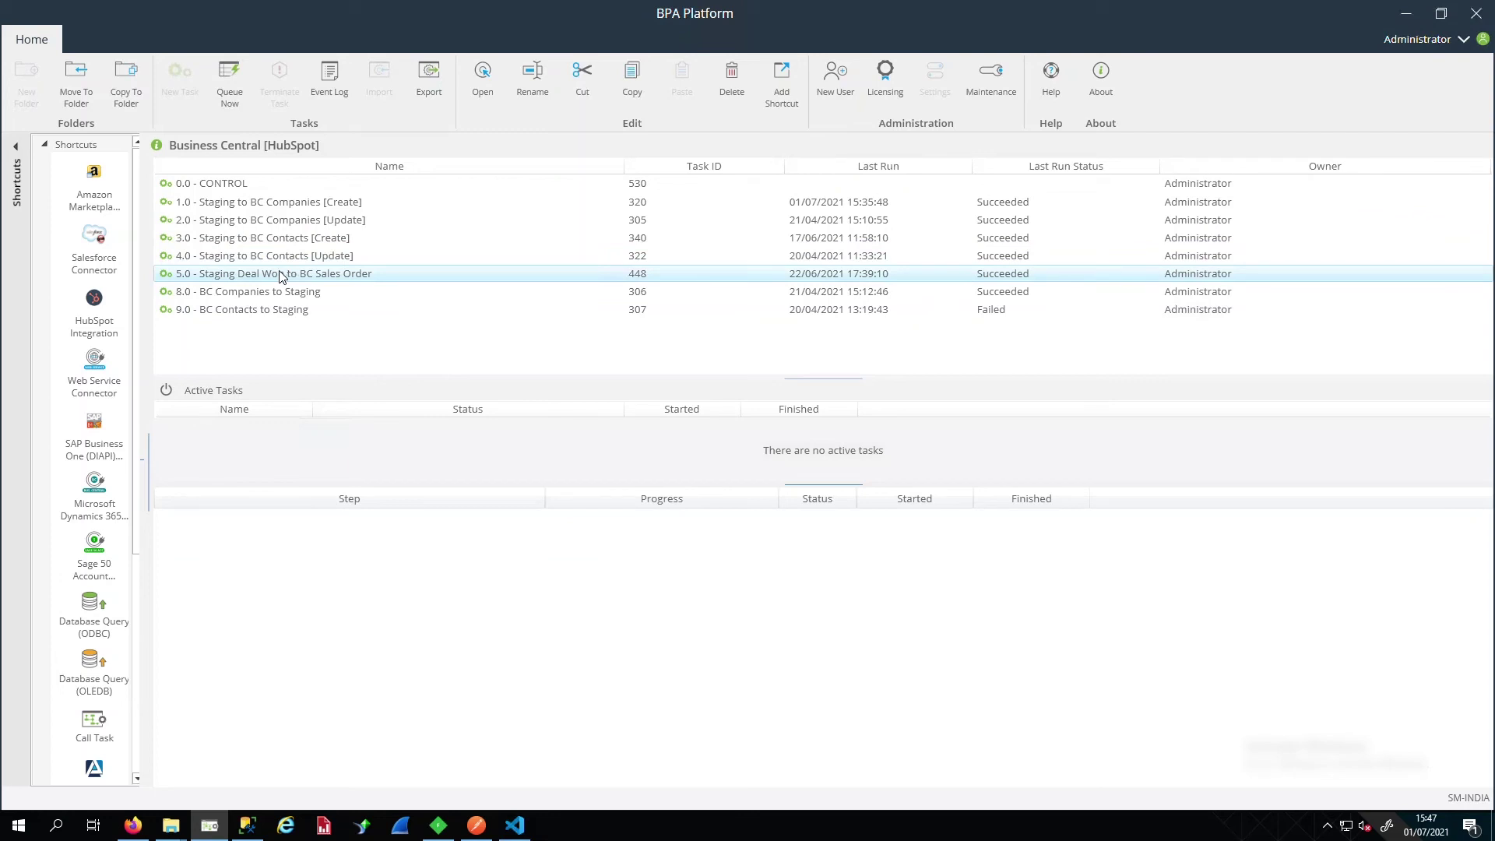
pyautogui.rightClick(369, 279)
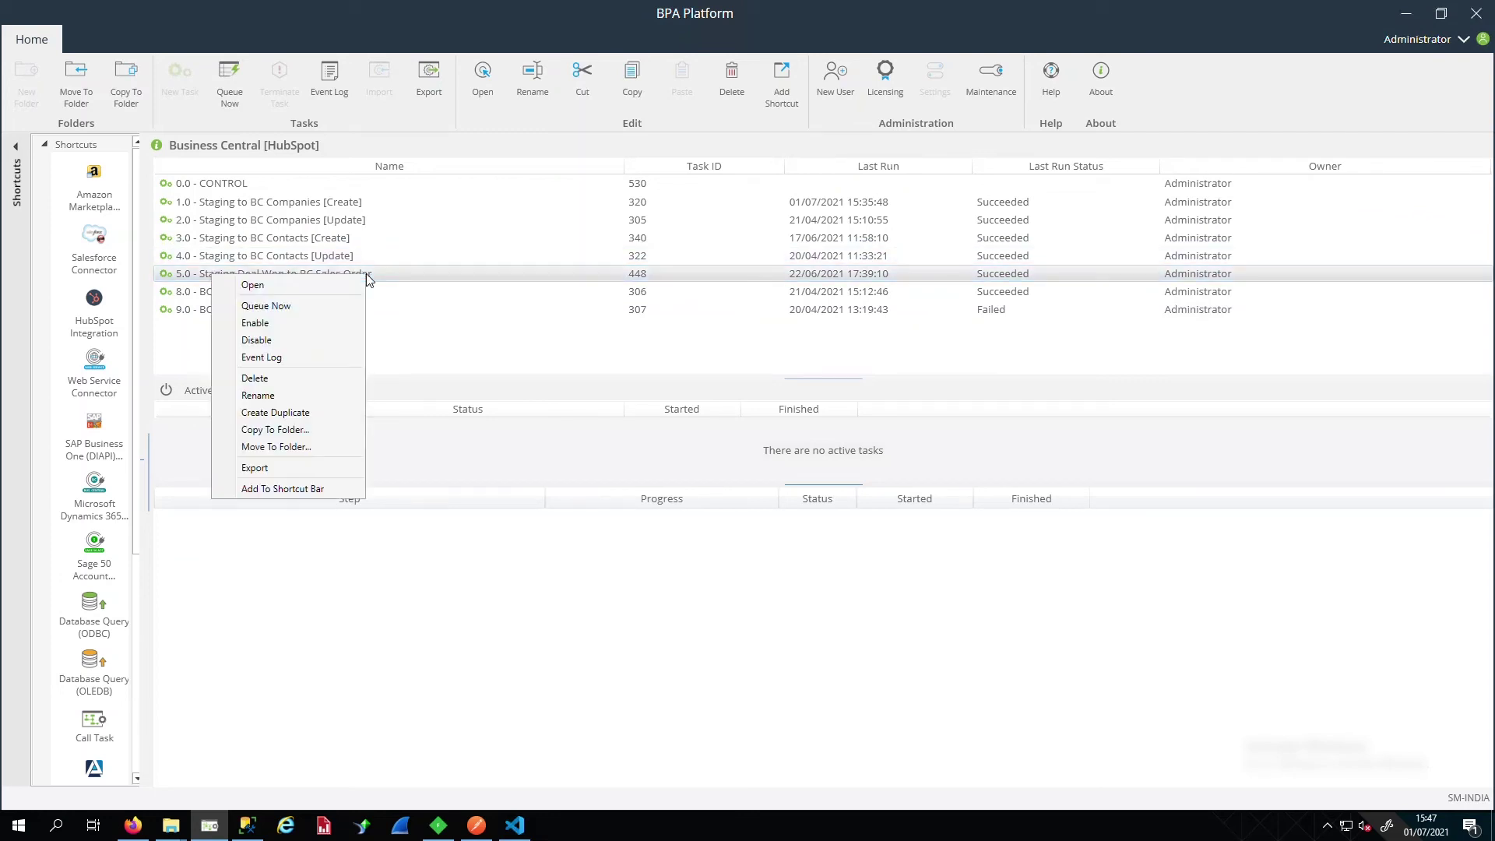
pyautogui.click(302, 305)
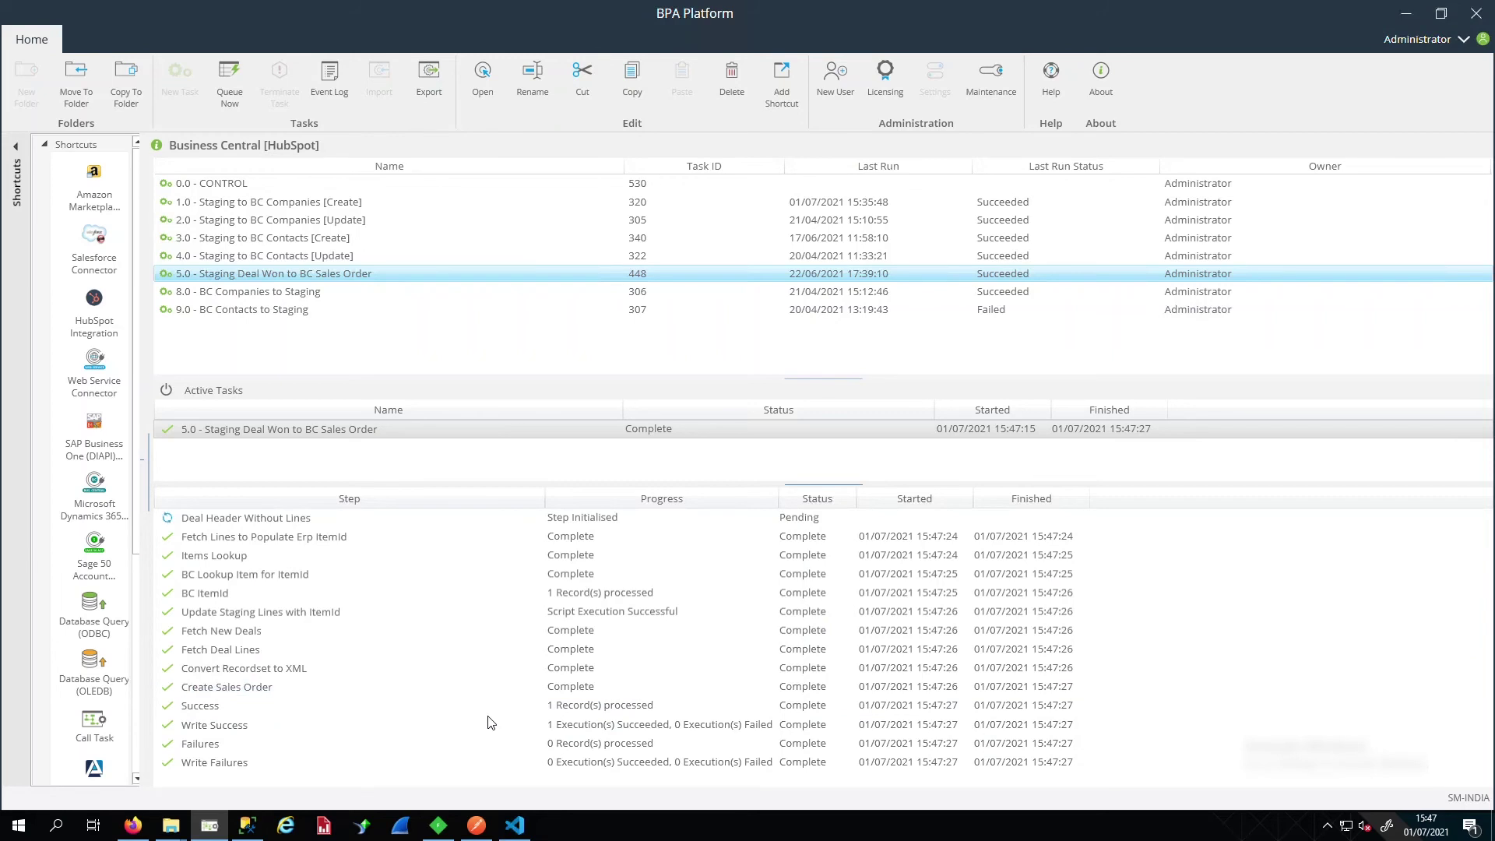
# - Switch to SQL Server Management Studio, rerun the deal header and lines queries, and examine the Template Test BC header's ErpRef and status
pyautogui.click(255, 829)
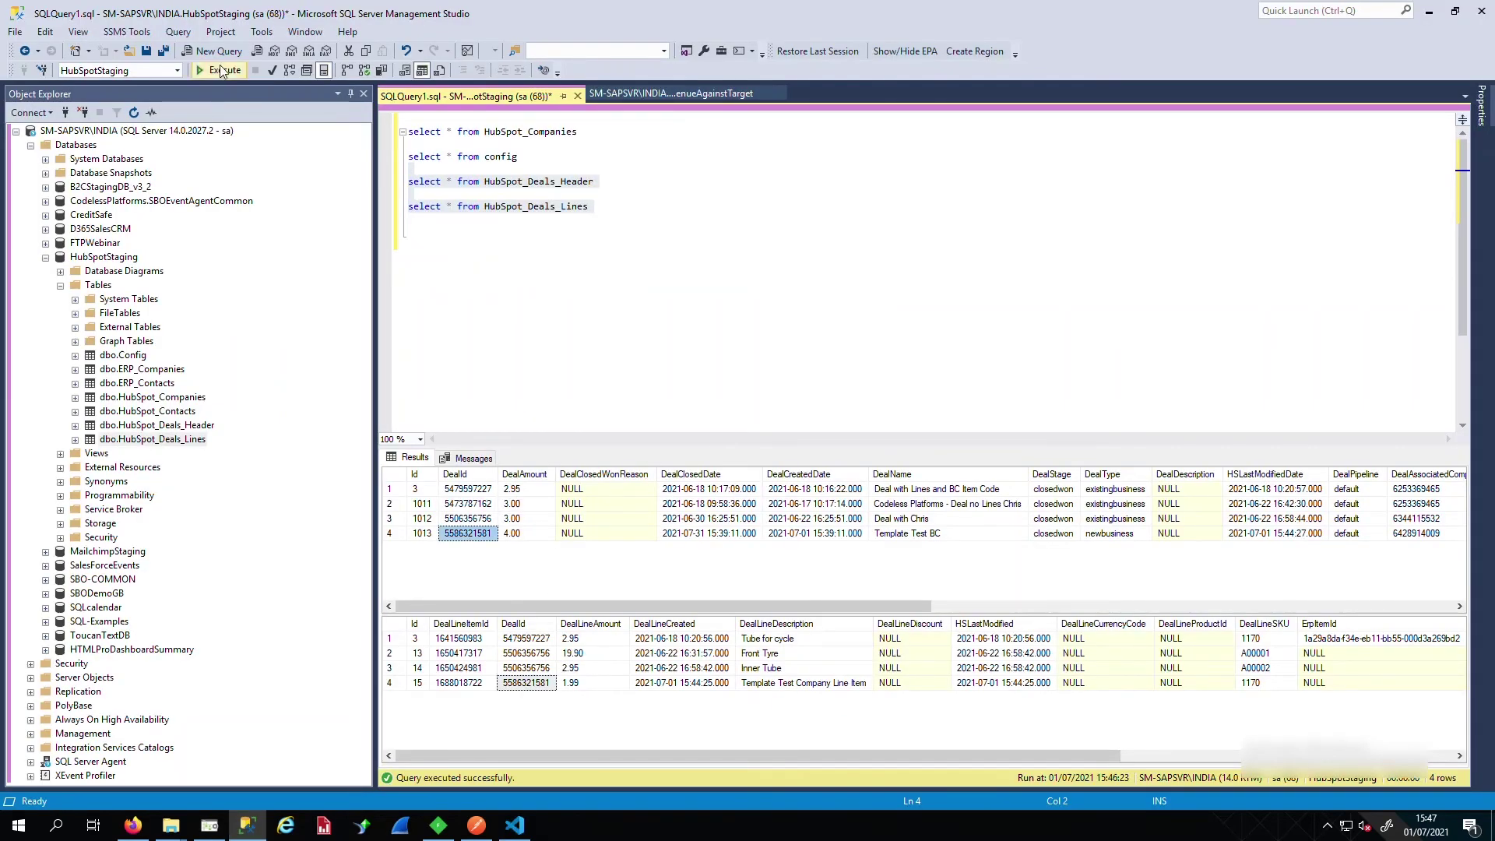
pyautogui.click(221, 74)
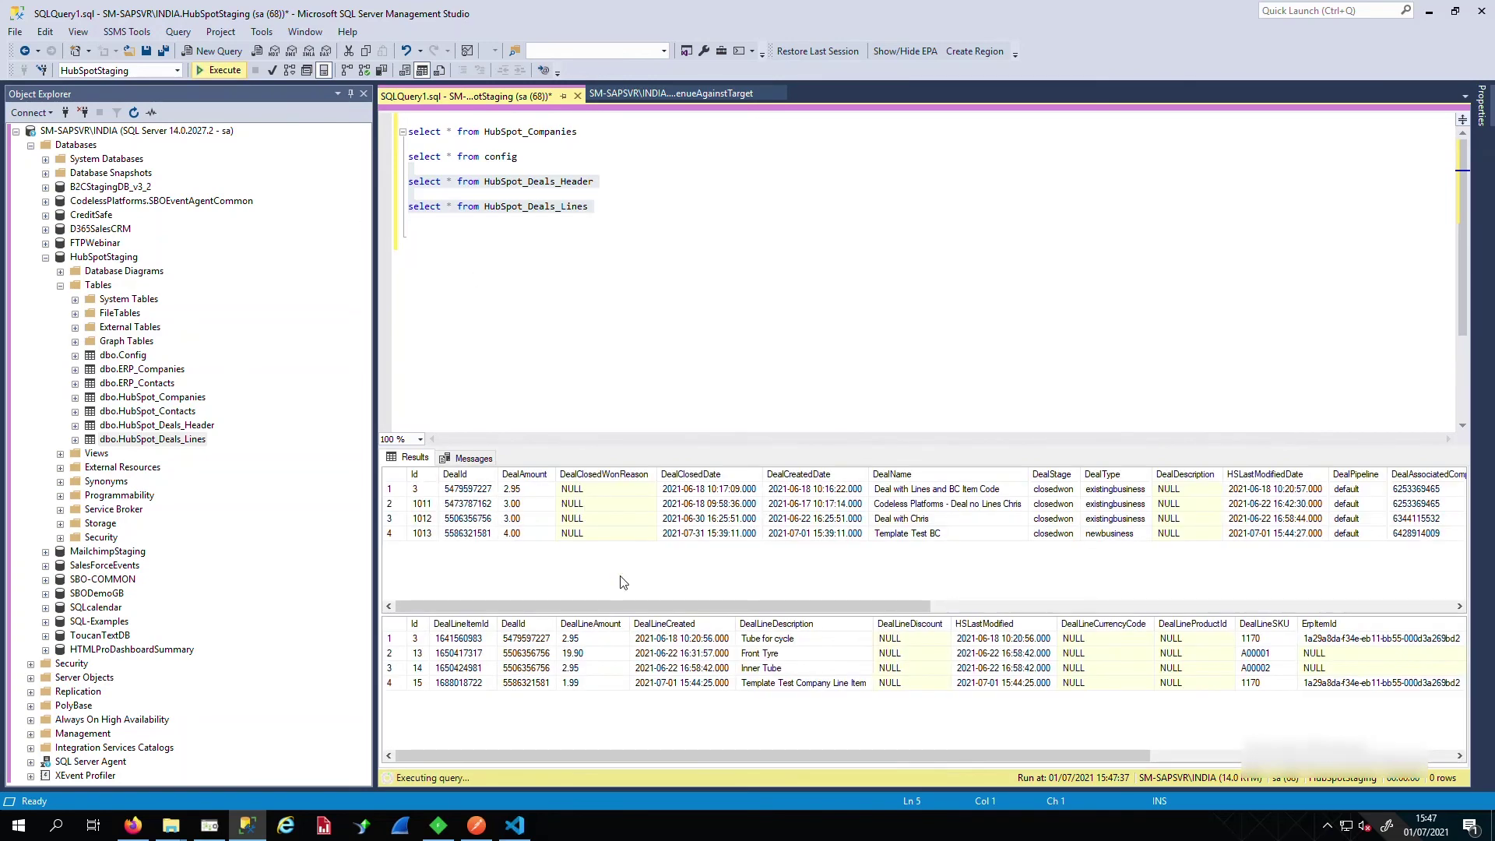
pyautogui.click(392, 534)
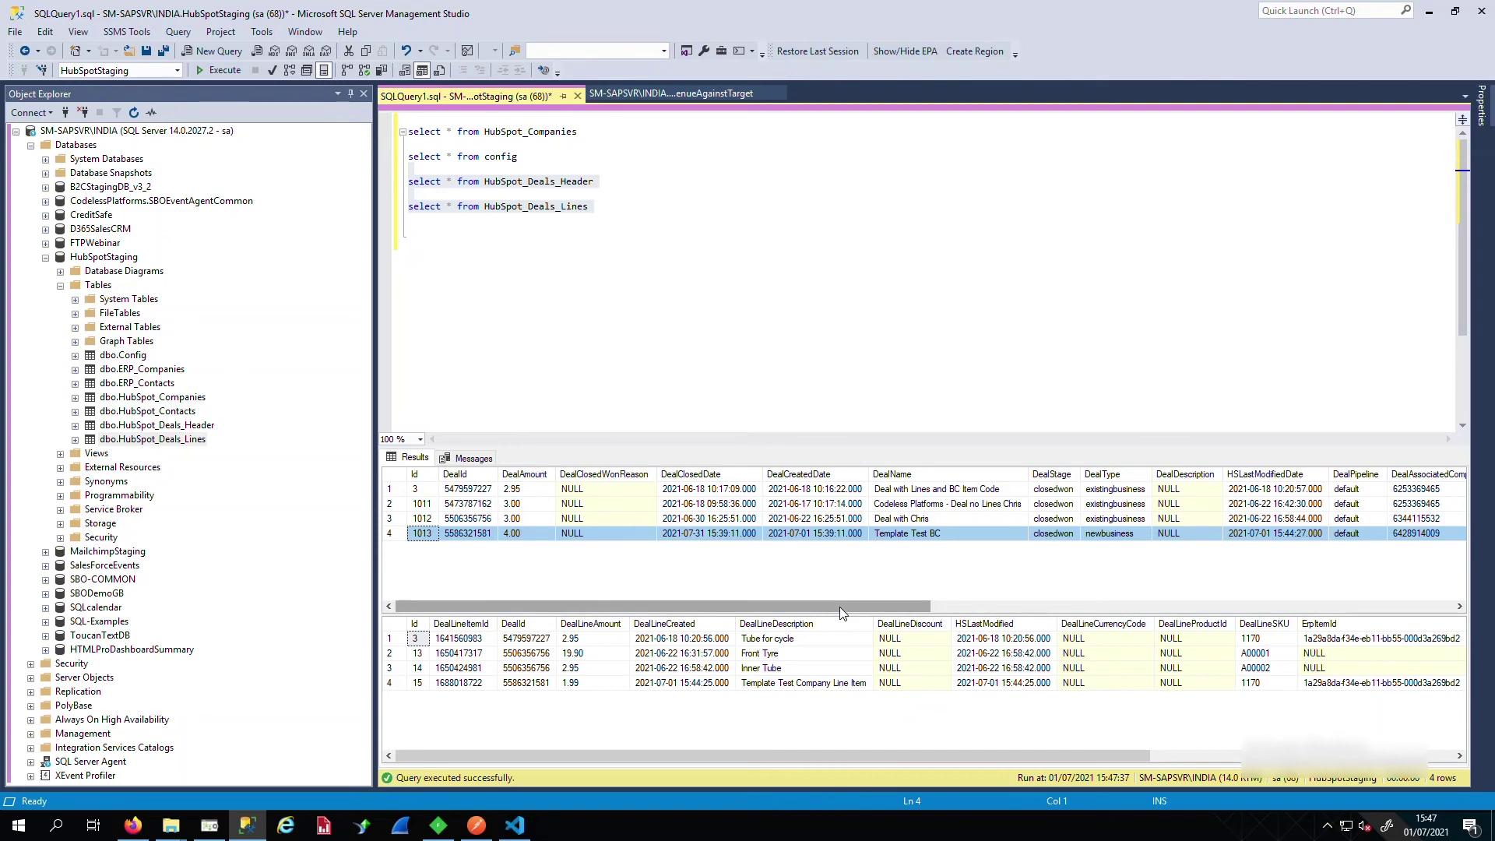
pyautogui.moveTo(840, 606); pyautogui.dragTo(1233, 611)
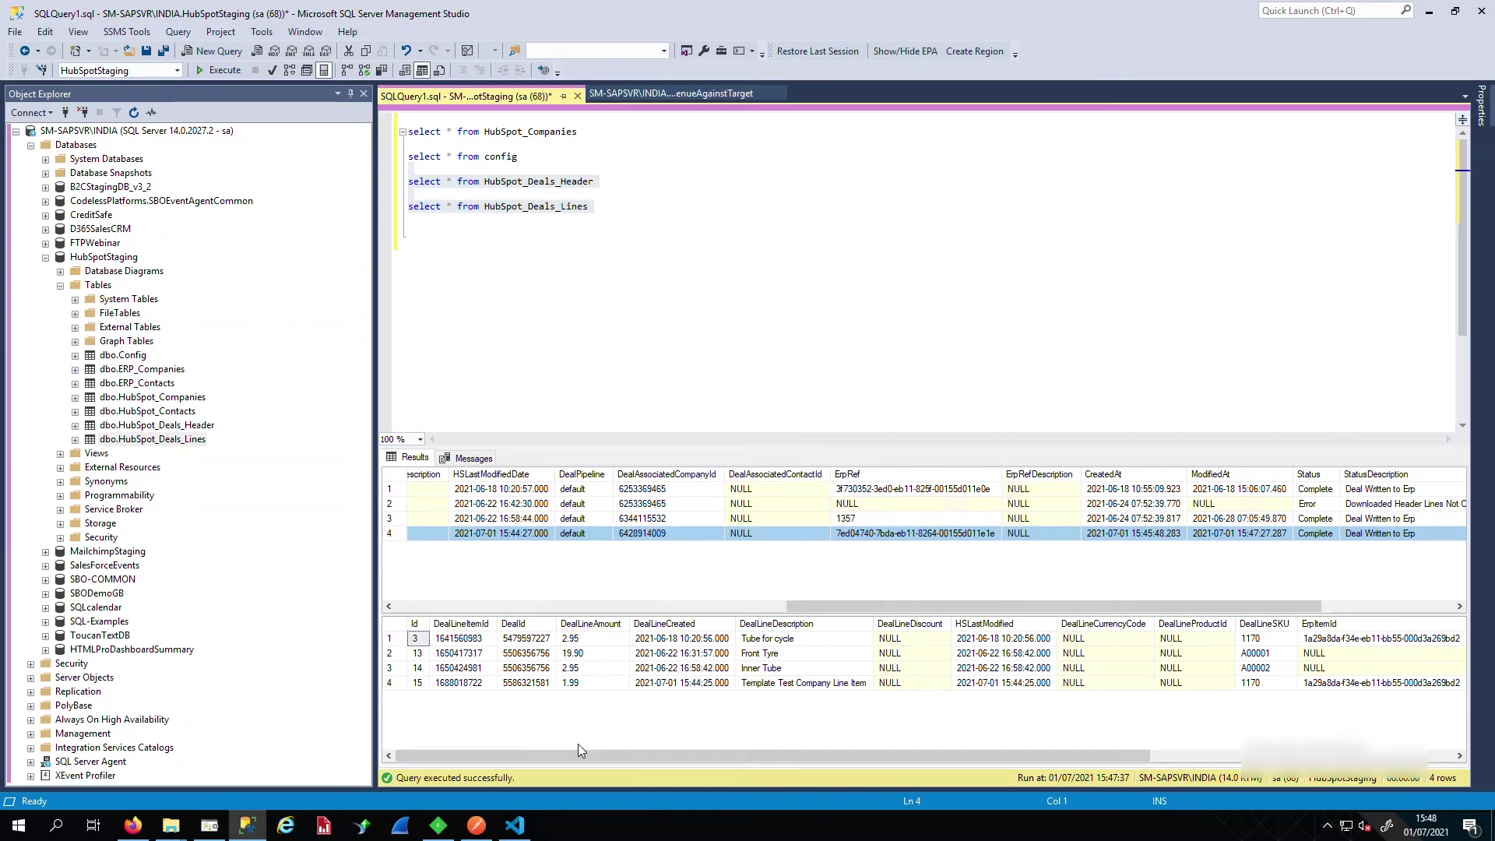
# - Examine the Template Test Company Line Item row's ErpItemId, name, price, quantity and status in the deal lines results
pyautogui.click(400, 683)
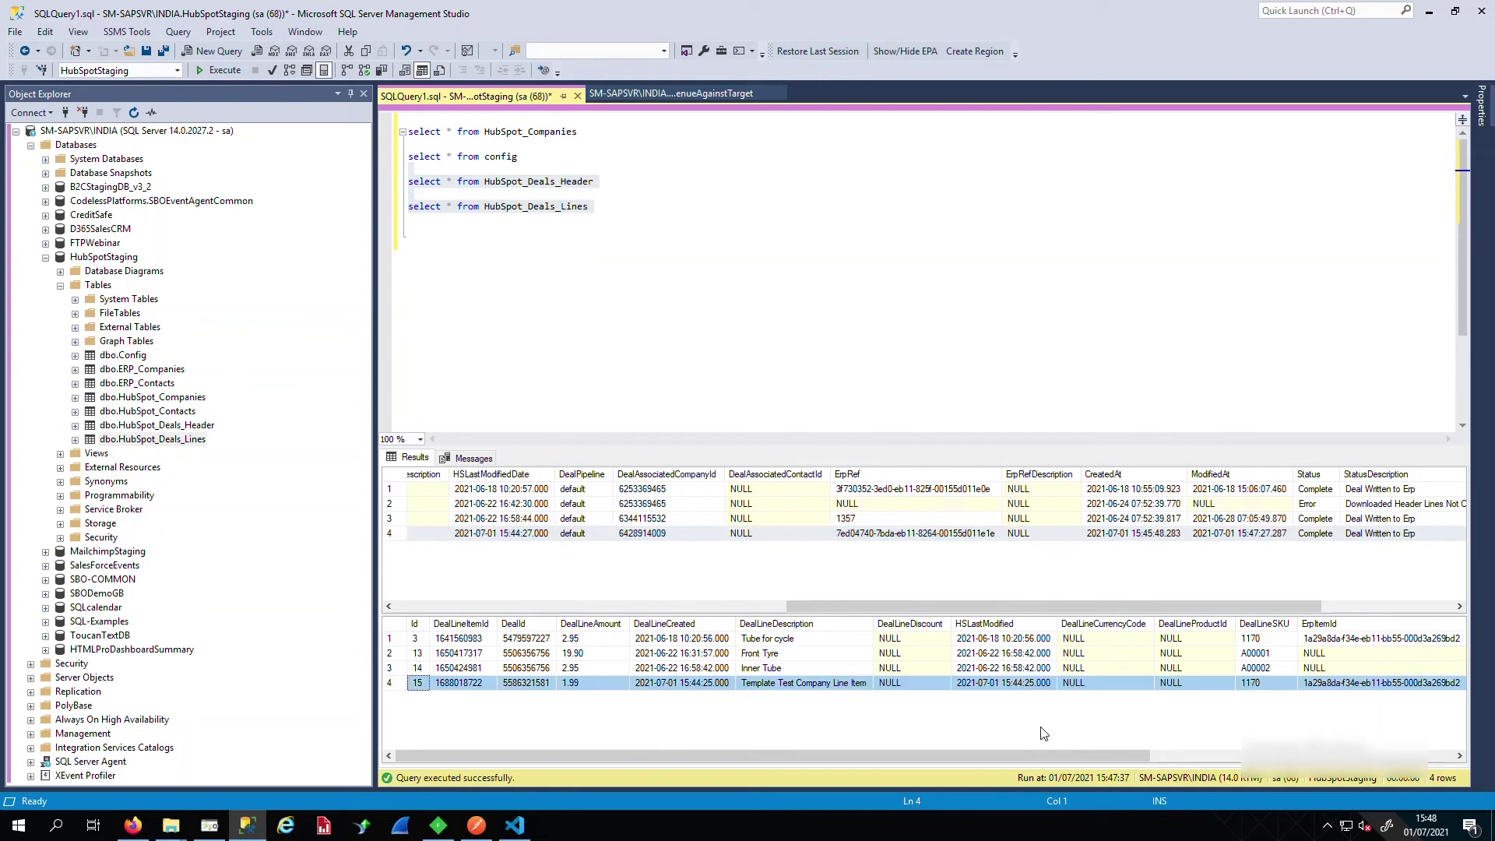
pyautogui.moveTo(1024, 761); pyautogui.dragTo(1194, 763)
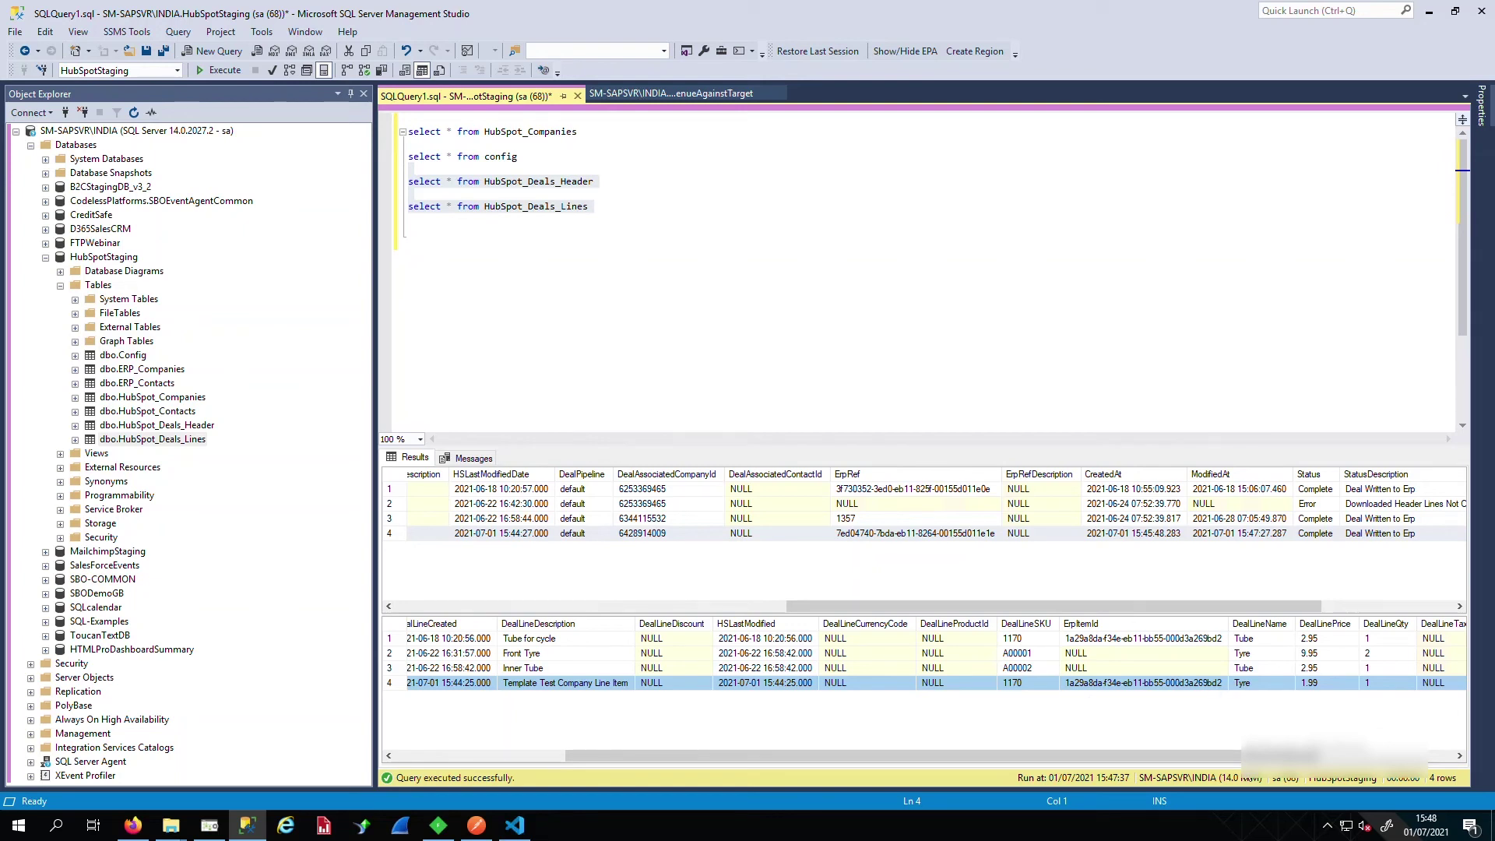
pyautogui.hscroll(5, 924, 685)
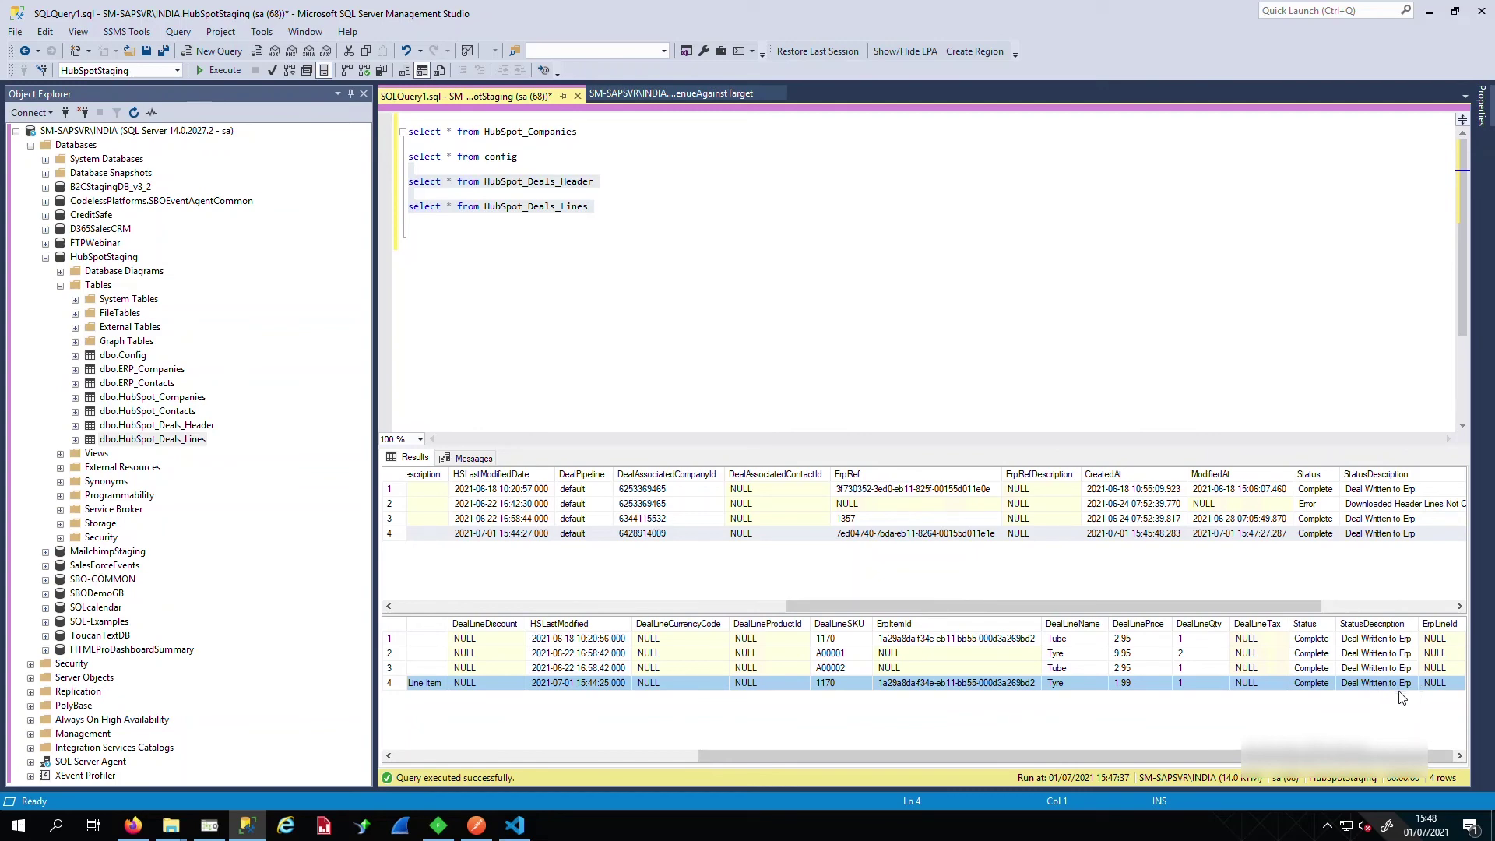
# - Switch to Business Central in Firefox, list the sales orders and locate the Template Test Company order
pyautogui.click(133, 827)
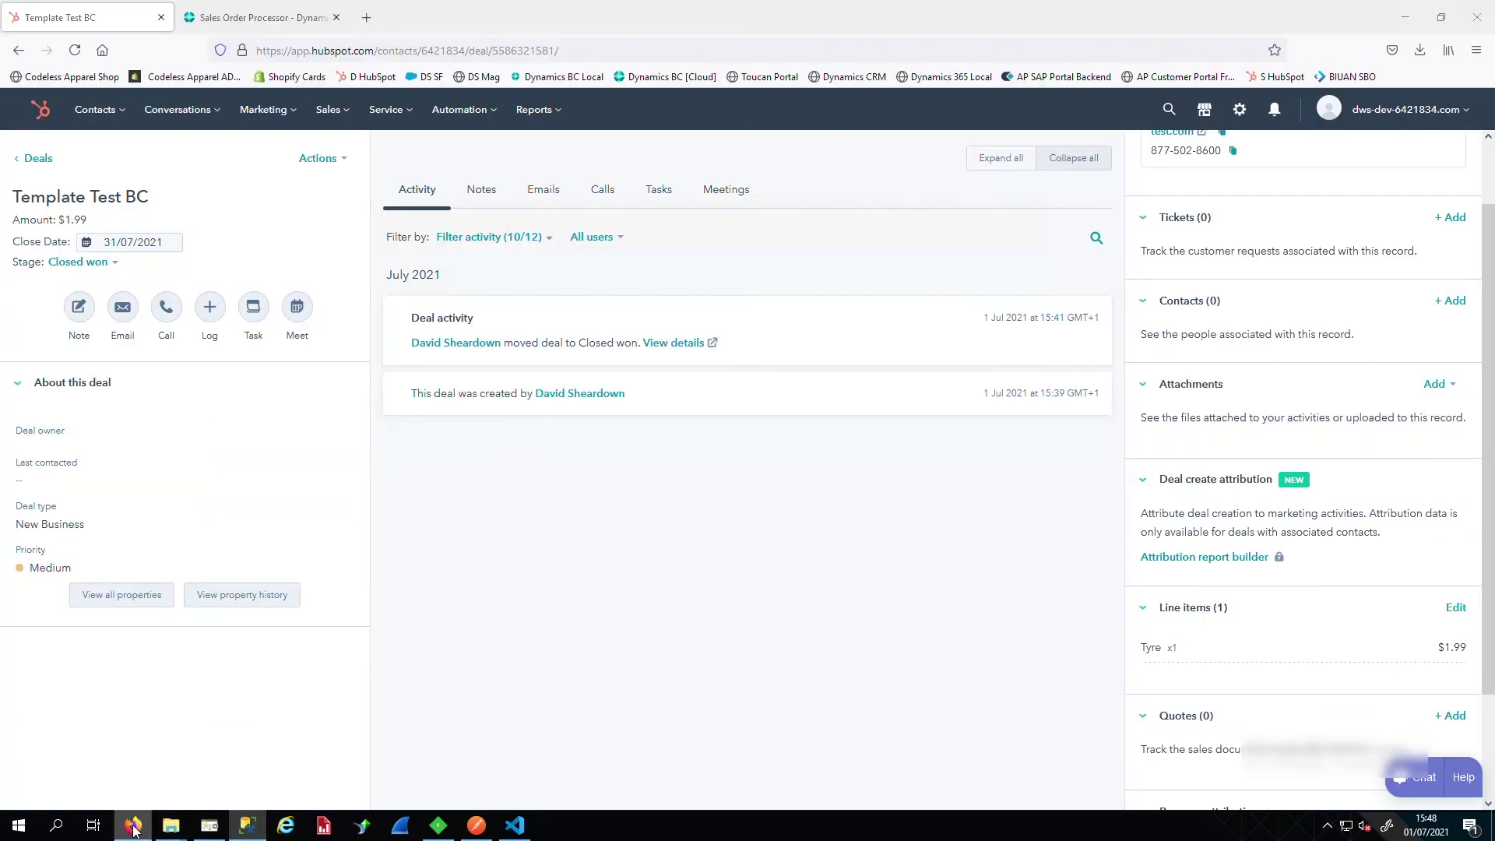
pyautogui.click(303, 17)
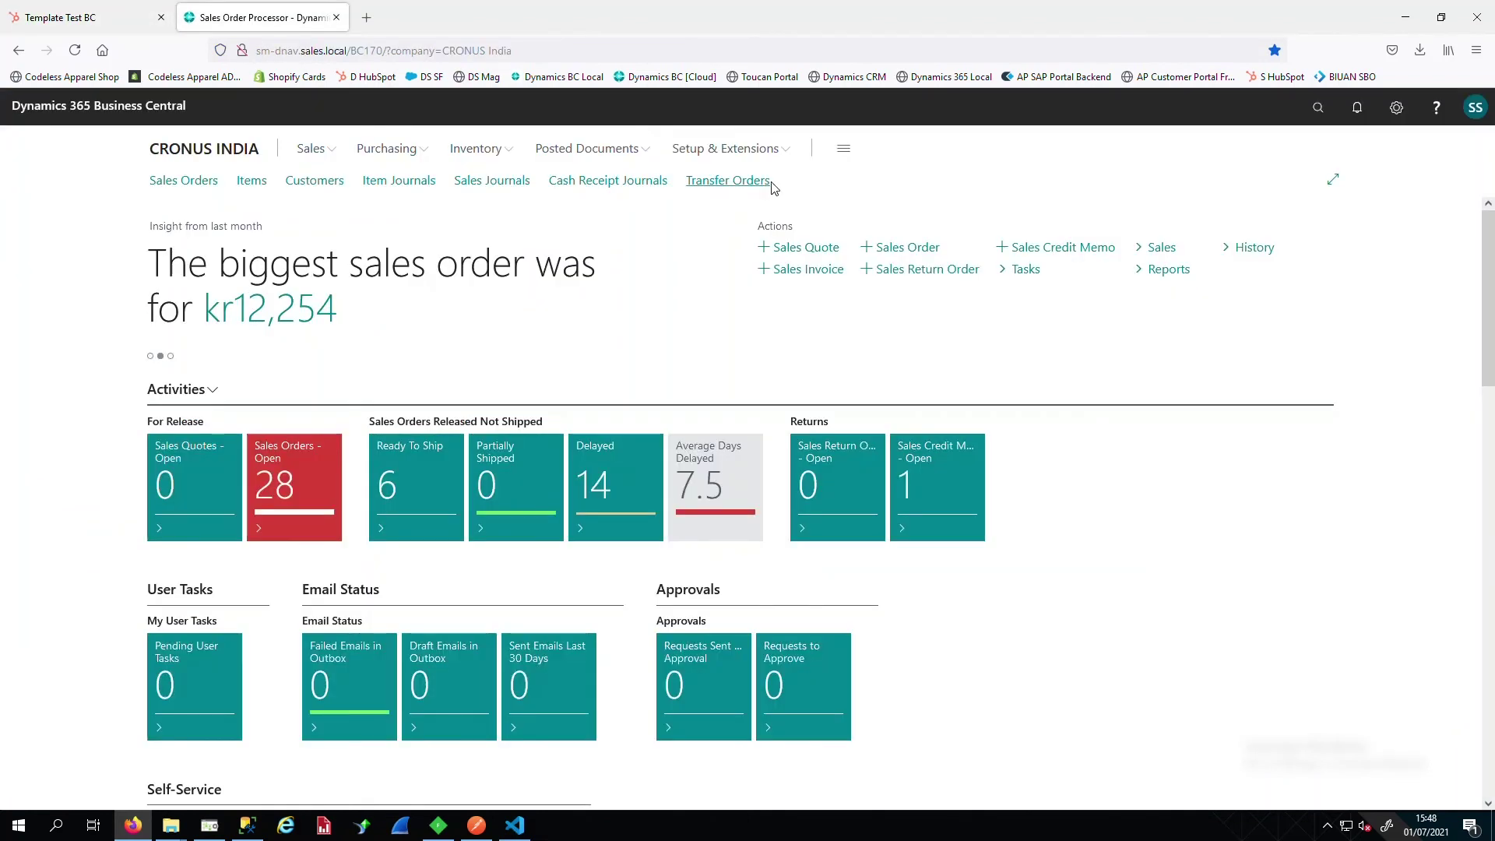
pyautogui.click(184, 179)
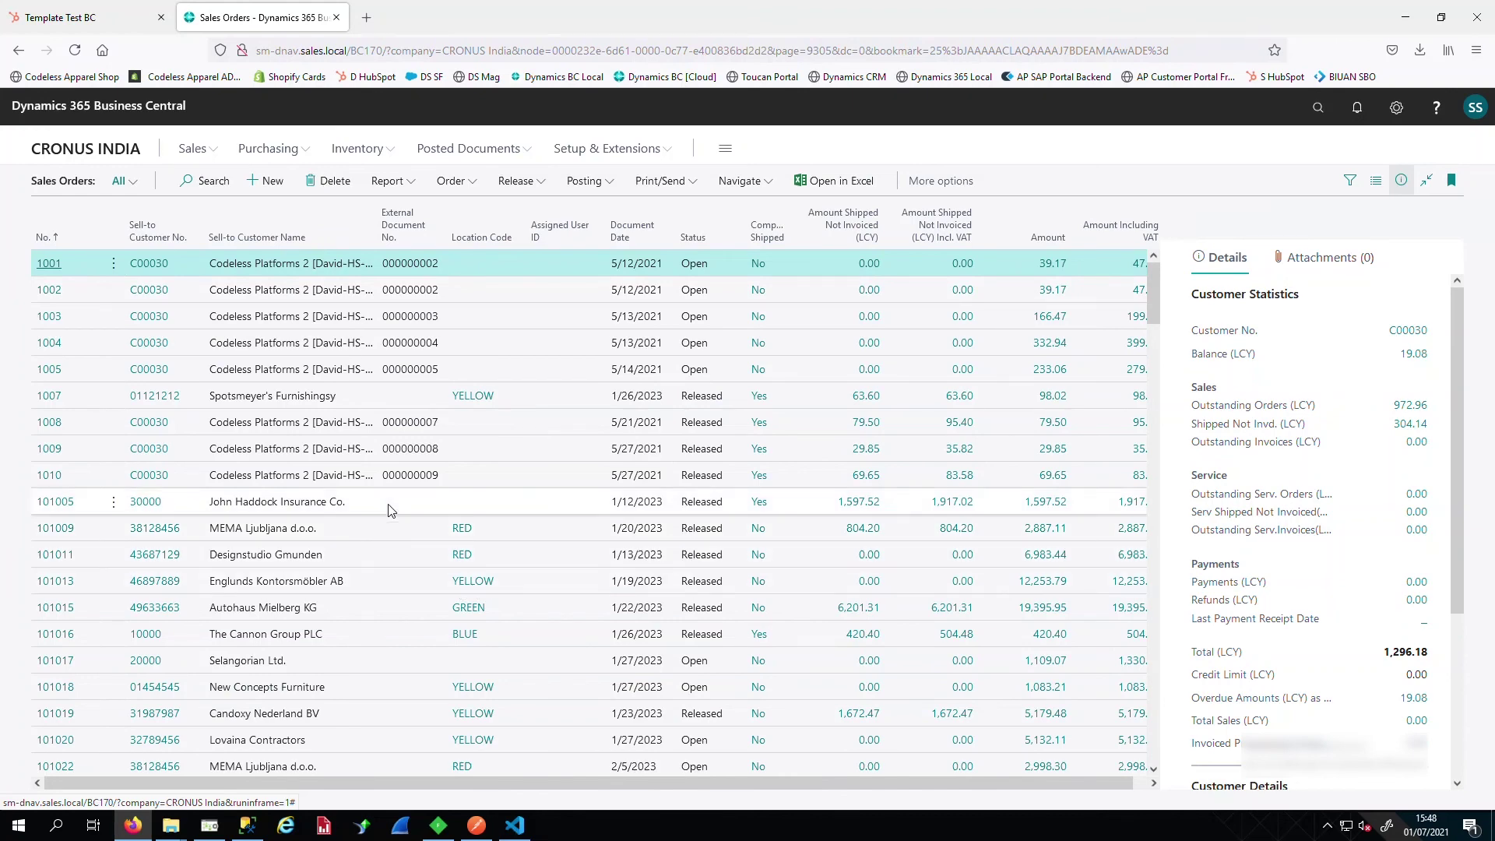
pyautogui.scroll(-5, 303, 602)
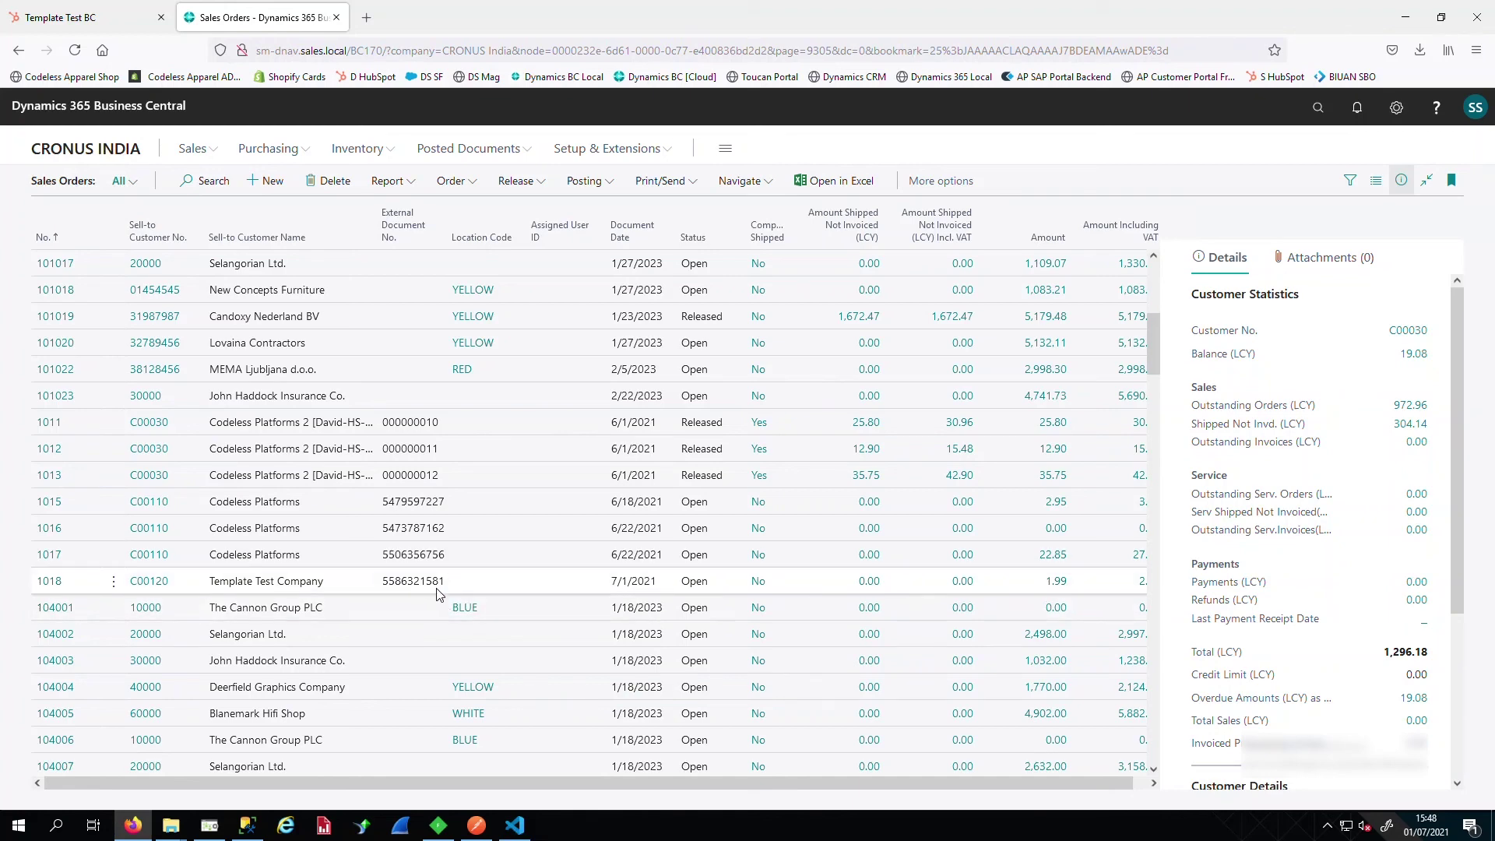
# - Switch to SQL Server Management Studio and check the DealId of the Template Test BC header row
pyautogui.click(250, 827)
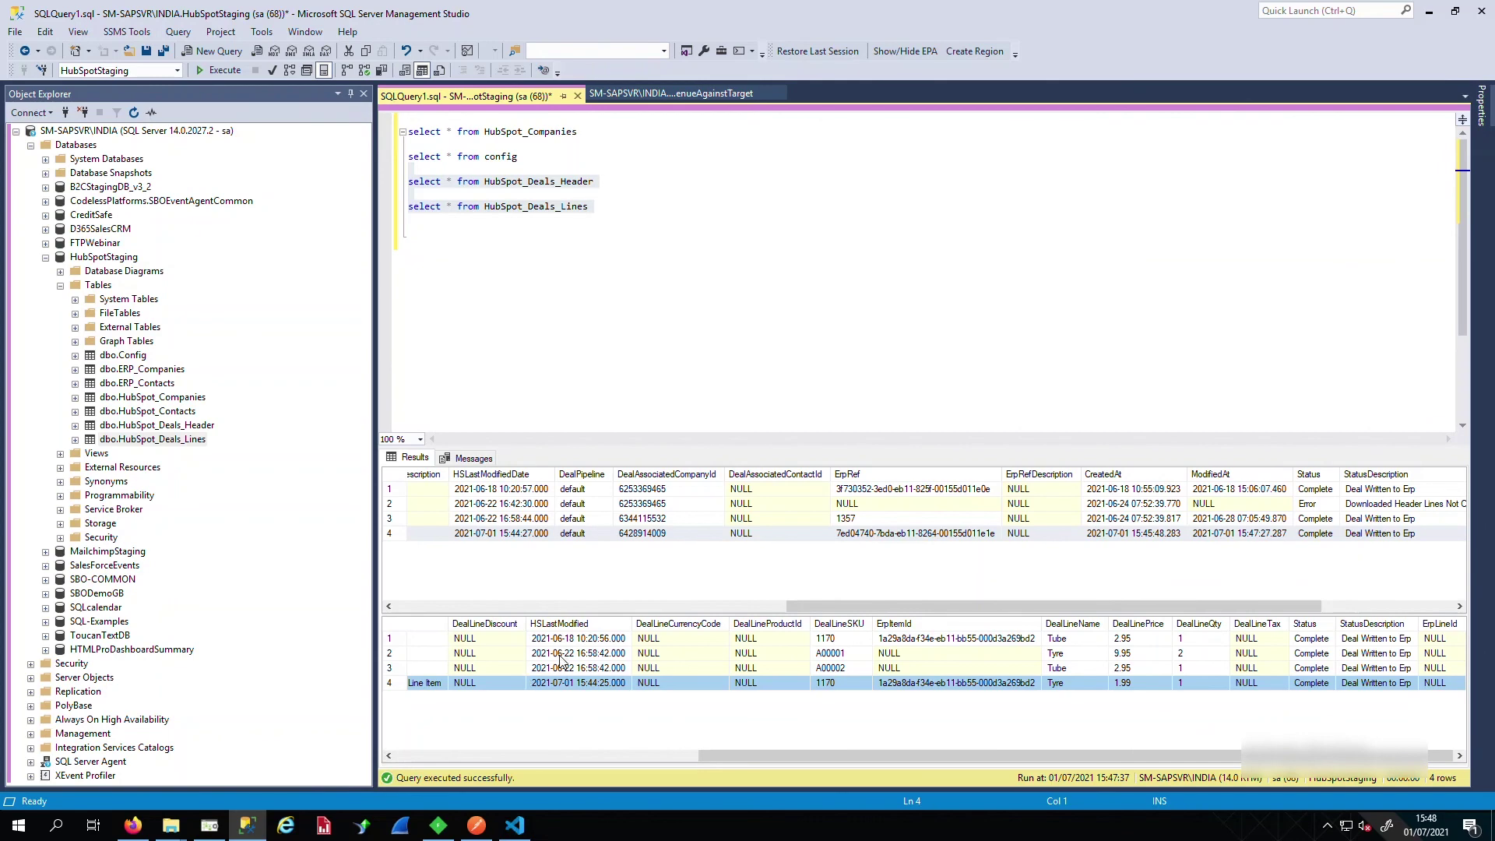
pyautogui.moveTo(877, 606); pyautogui.dragTo(486, 606)
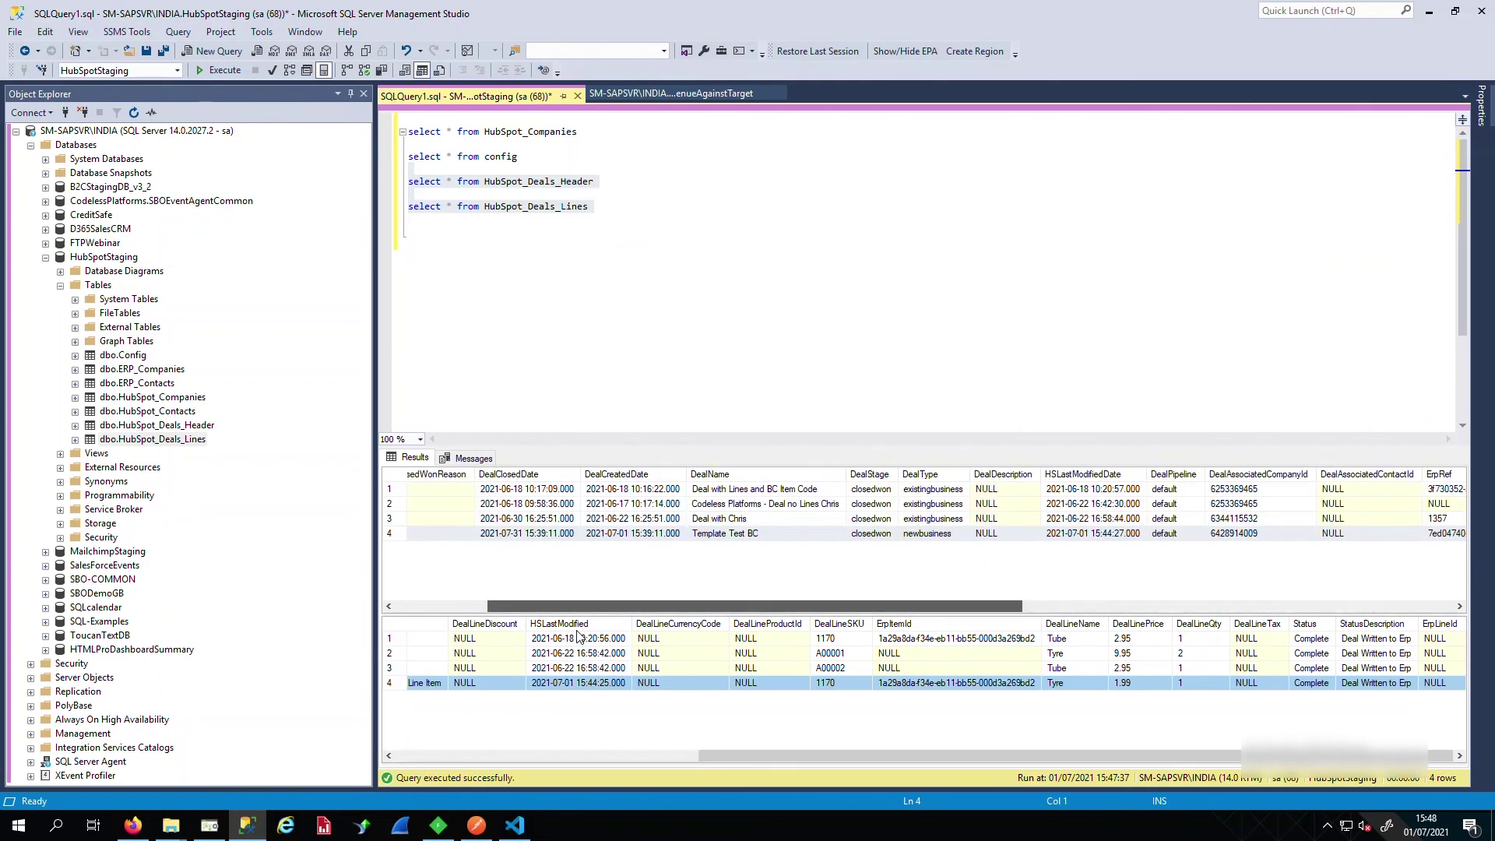
pyautogui.click(491, 536)
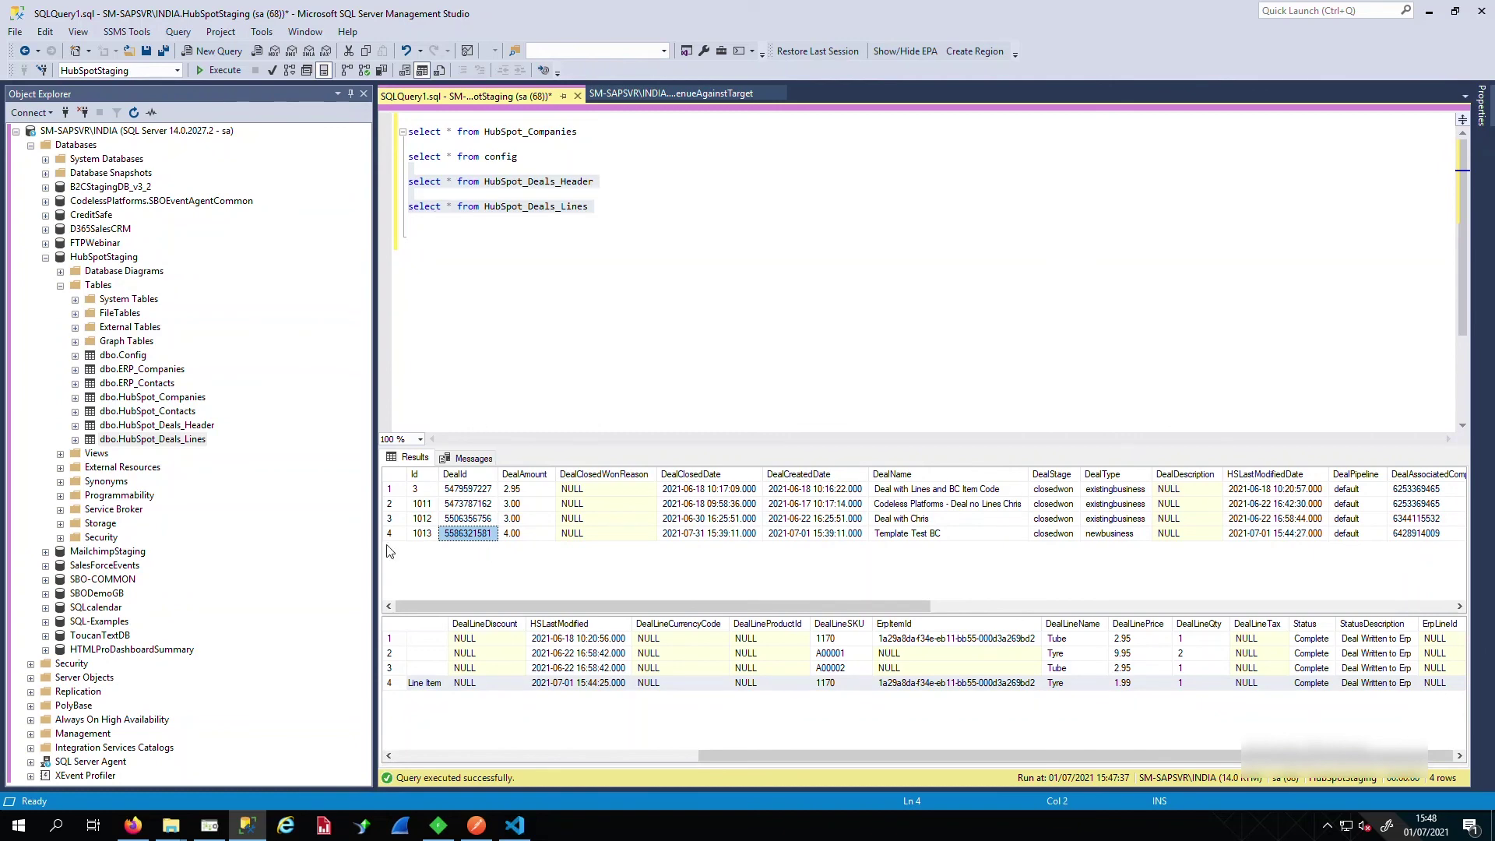
# - Switch to the Template Test BC deal in HubSpot in Firefox and check the deal ID at the end of its URL
pyautogui.click(131, 827)
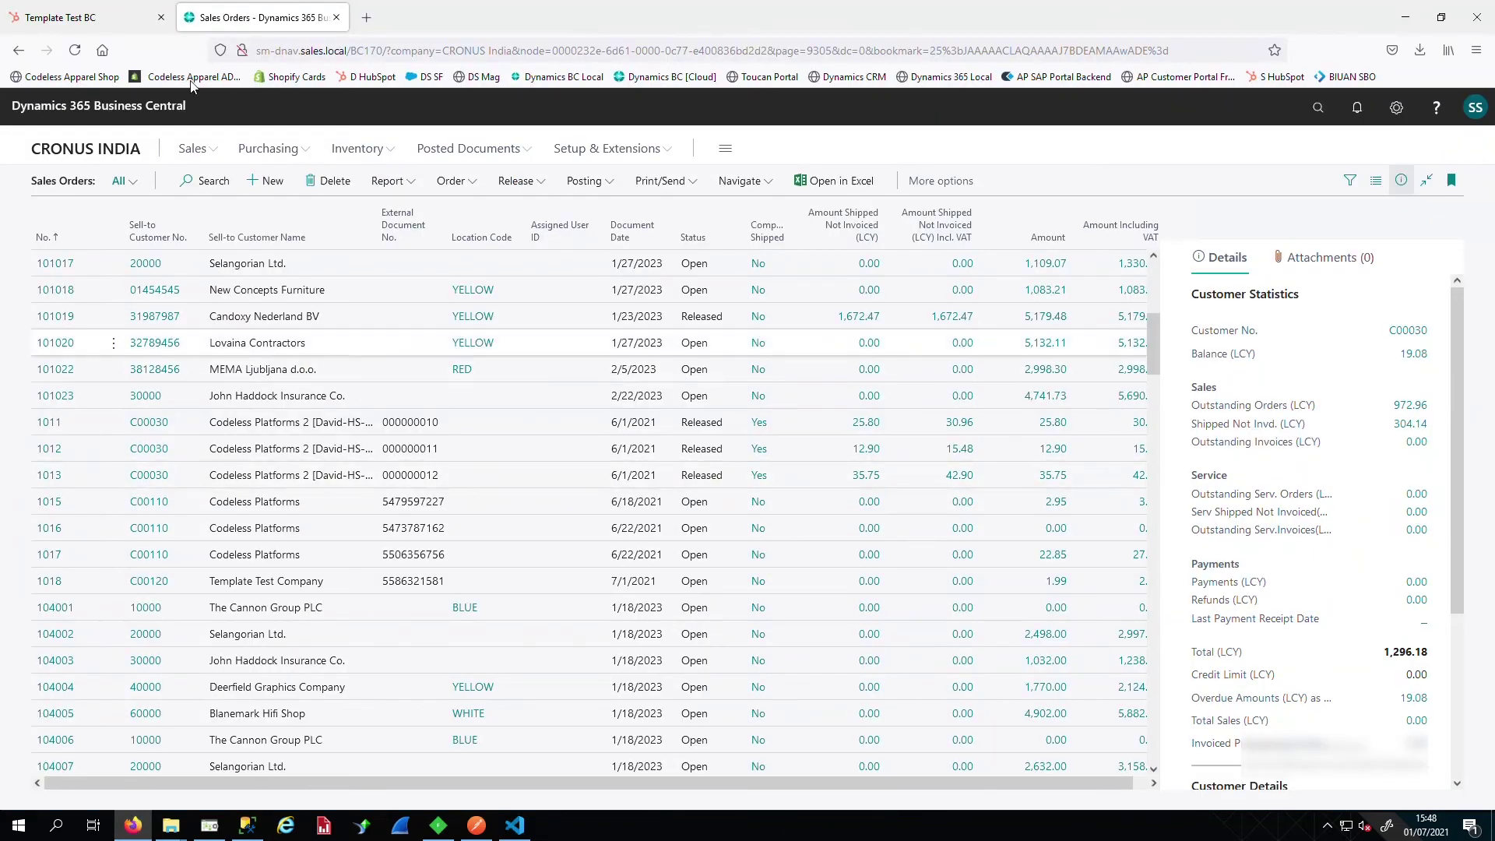
pyautogui.click(83, 17)
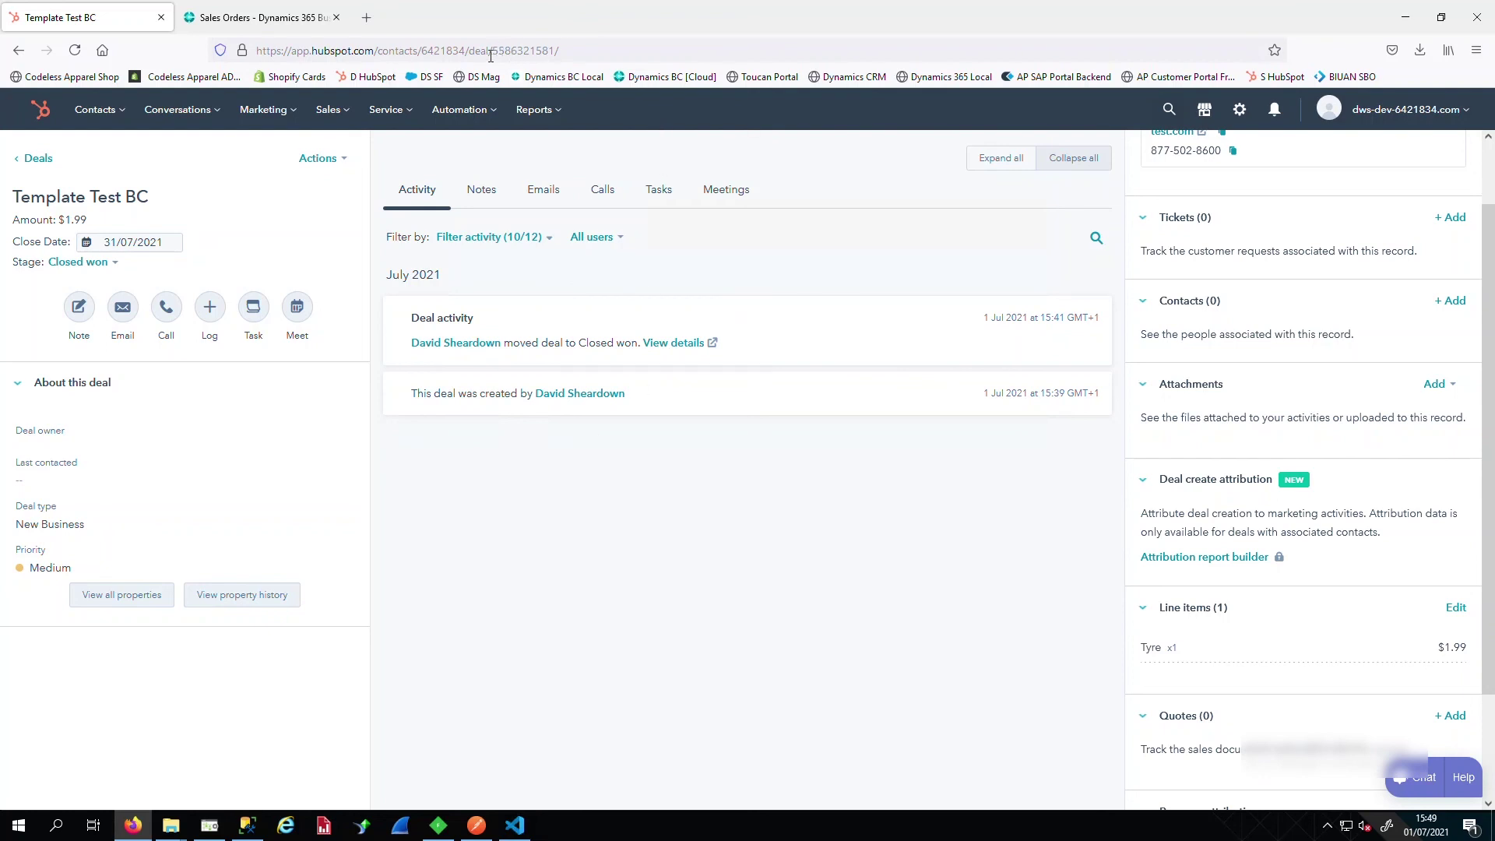
pyautogui.moveTo(495, 53); pyautogui.dragTo(560, 43)
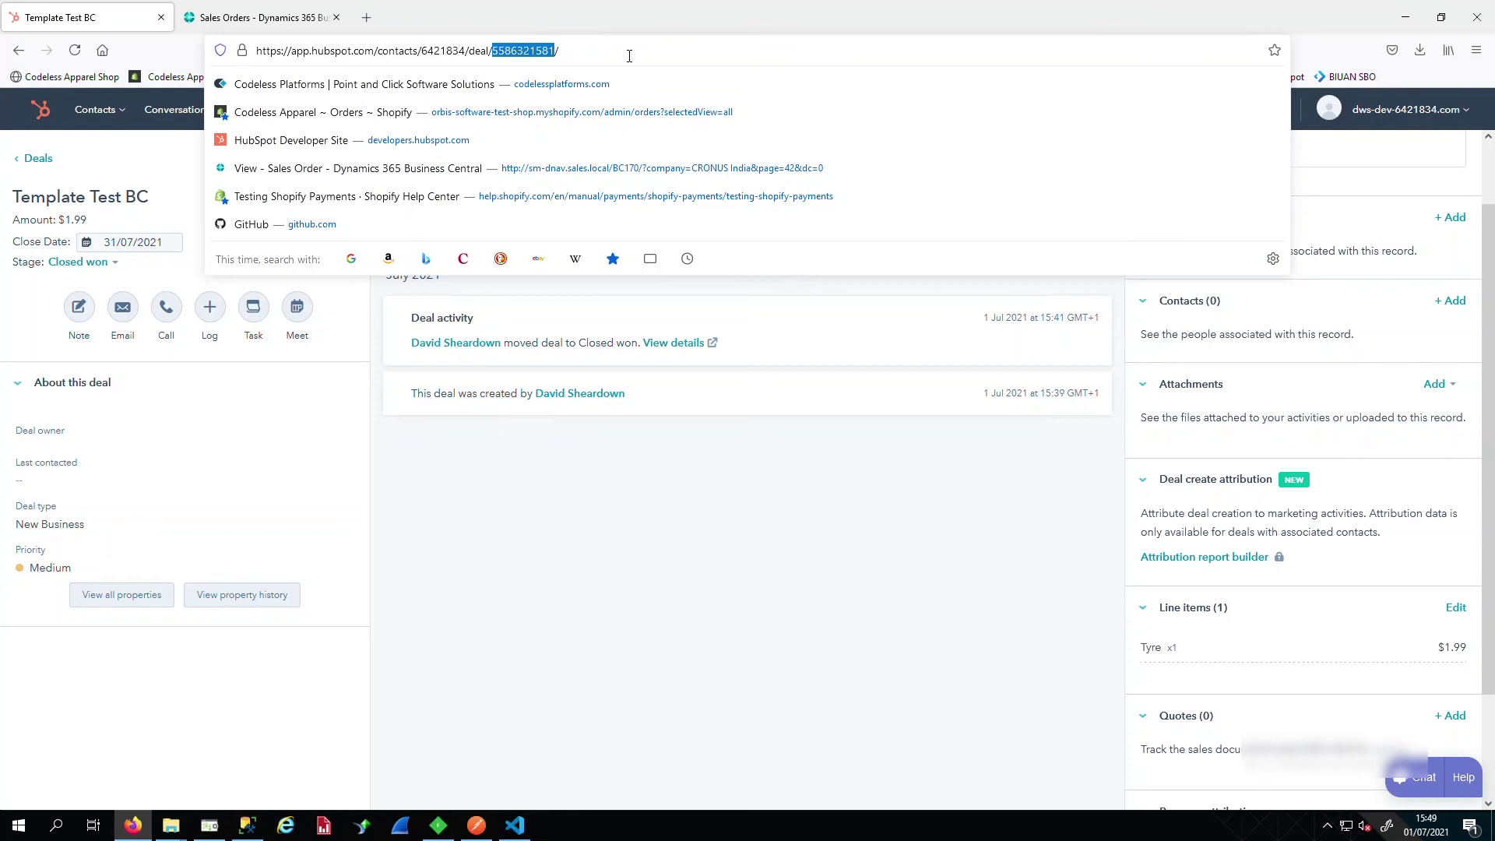
pyautogui.click(629, 56)
pyautogui.click(543, 443)
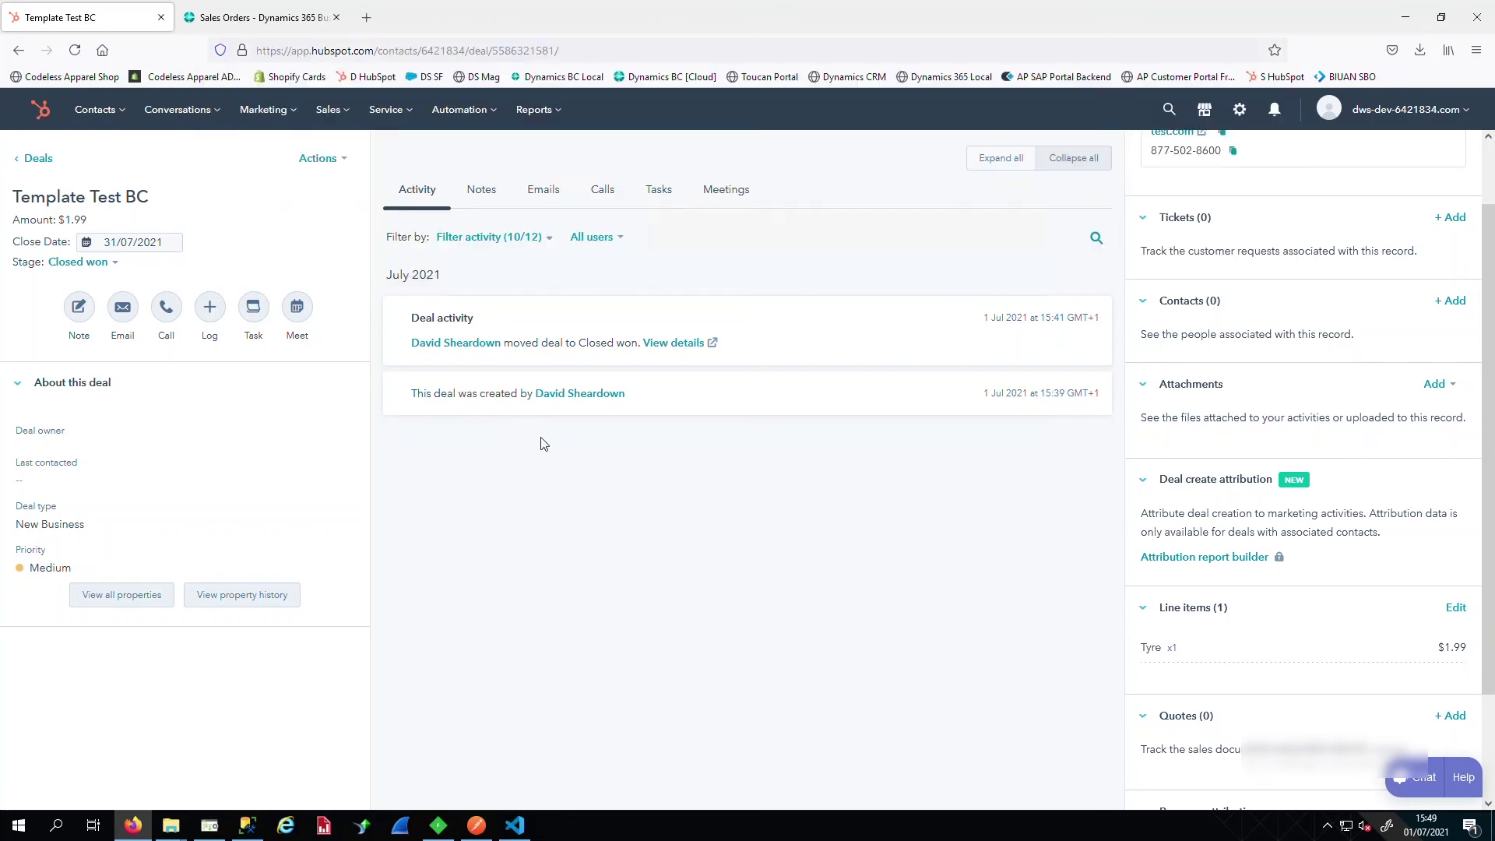
# - Return to the Business Central sales orders and open the Template Test Company order
pyautogui.click(282, 18)
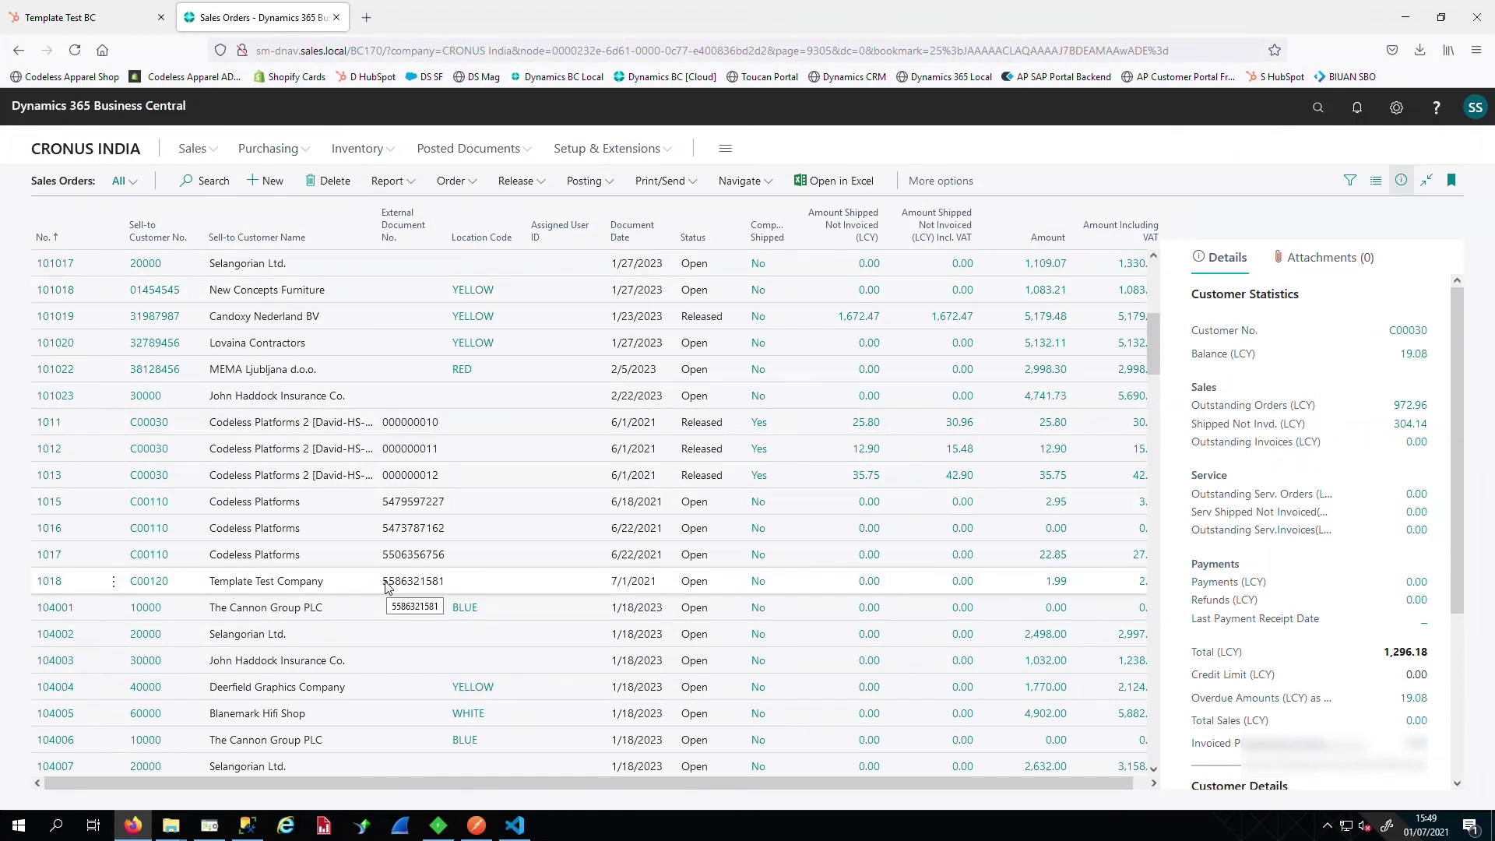
pyautogui.click(55, 587)
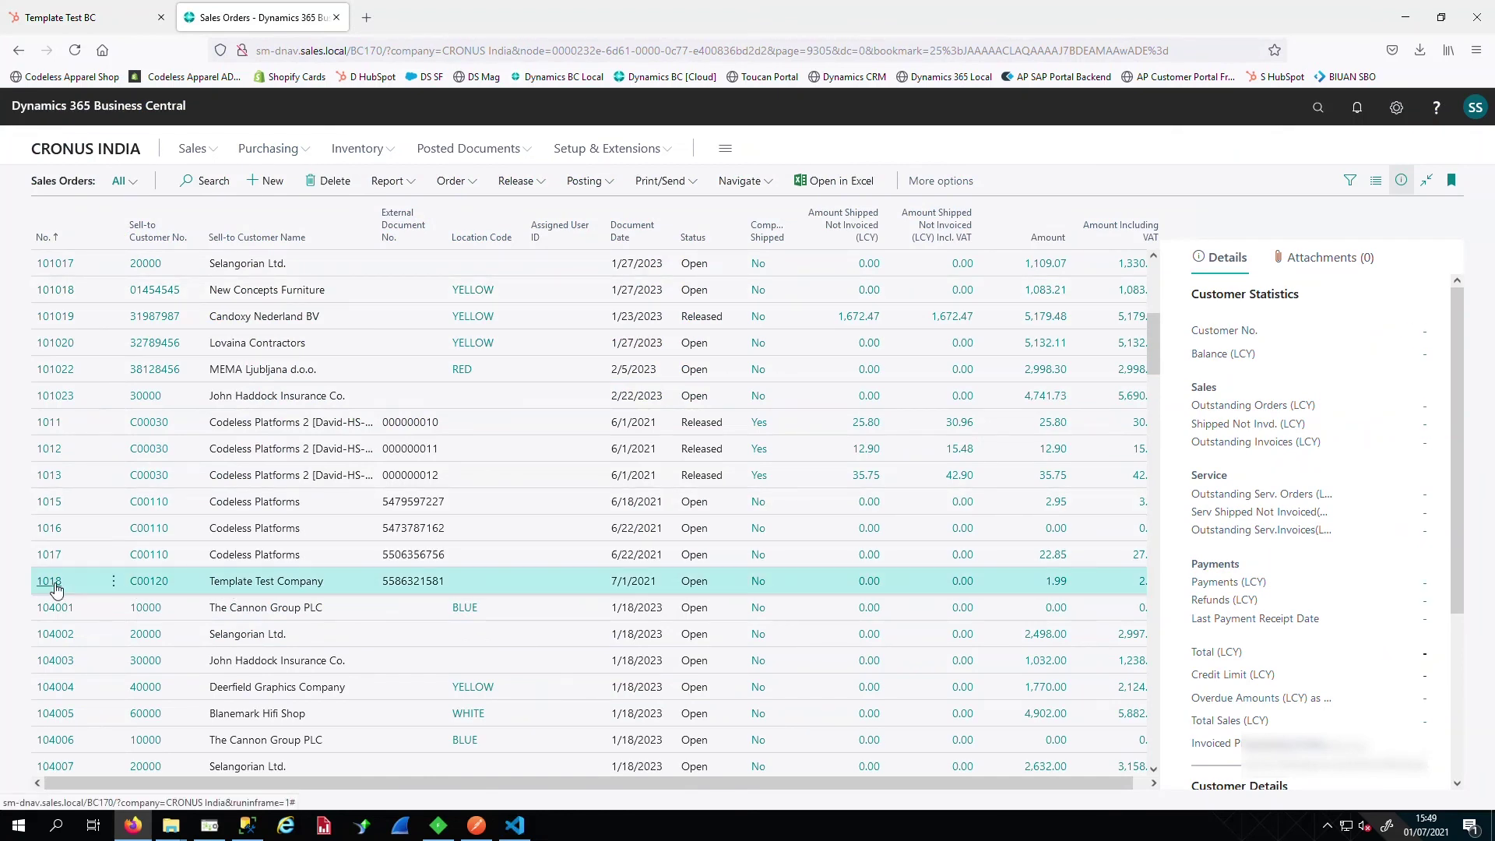